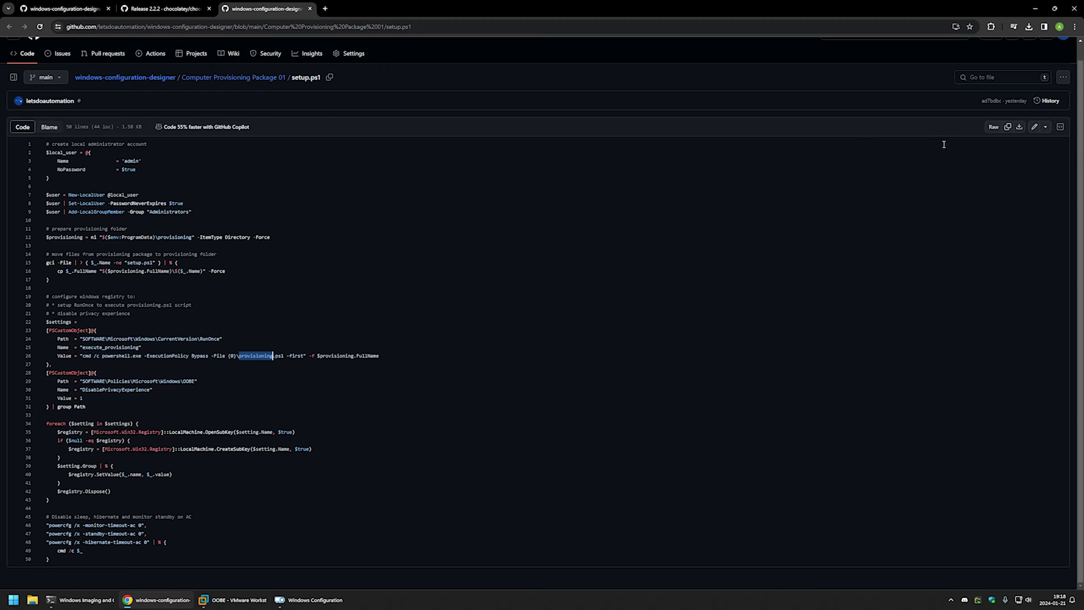
# - Download setup.ps1, and open provisioning.ps1 from the Computer Provisioning Package 01 folder in a new browser tab
pyautogui.click(1020, 126)
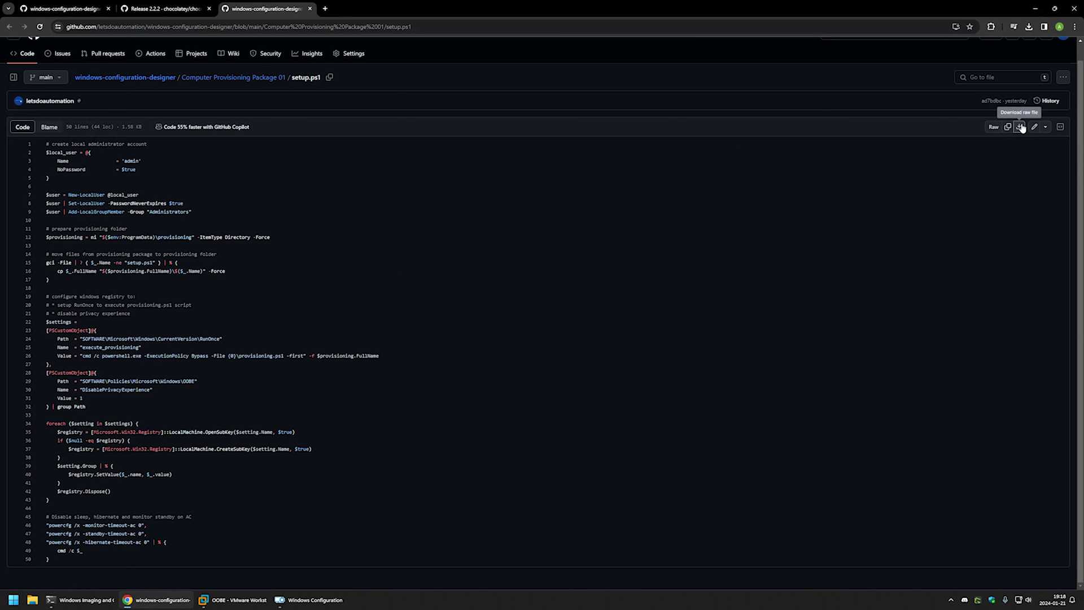
pyautogui.click(61, 5)
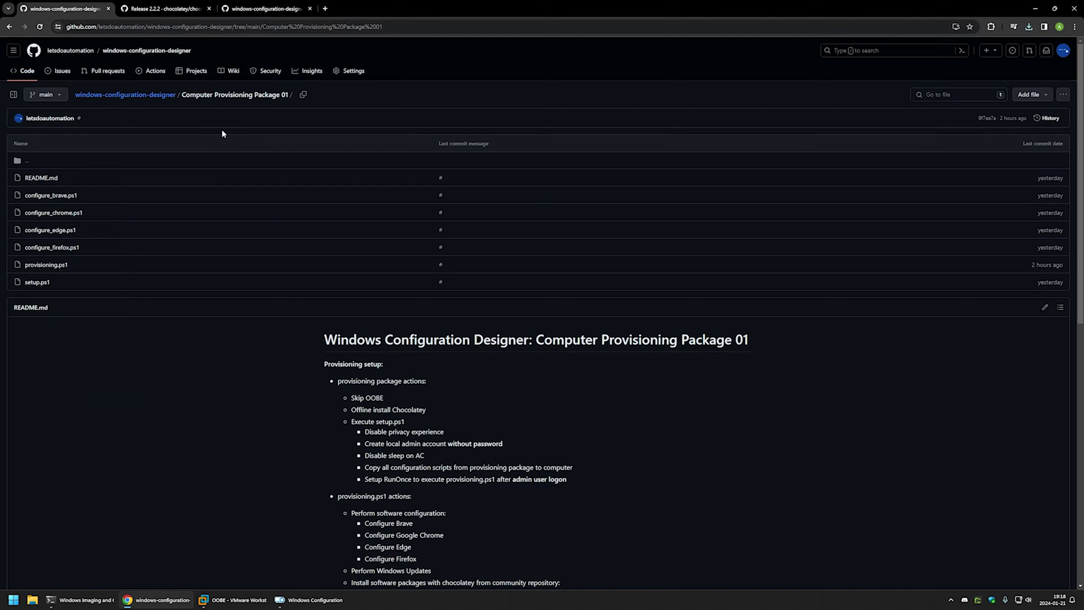
pyautogui.middleClick(58, 265)
pyautogui.click(388, 4)
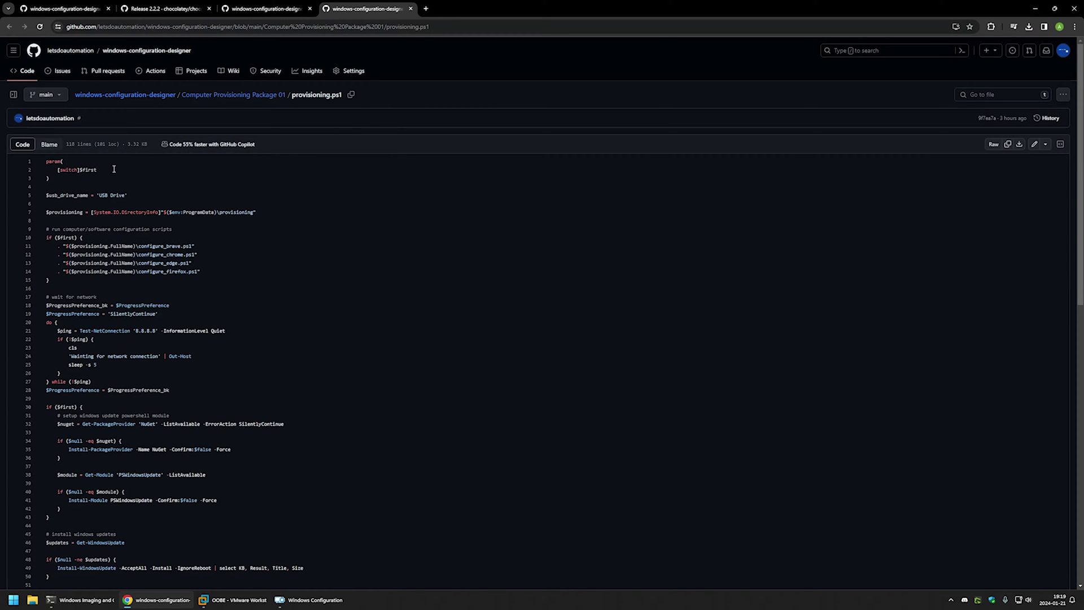
# - Examine the first parameter, the browser configuration script calls and the wait-for-network loop in provisioning.ps1
pyautogui.moveTo(99, 185); pyautogui.dragTo(47, 161)
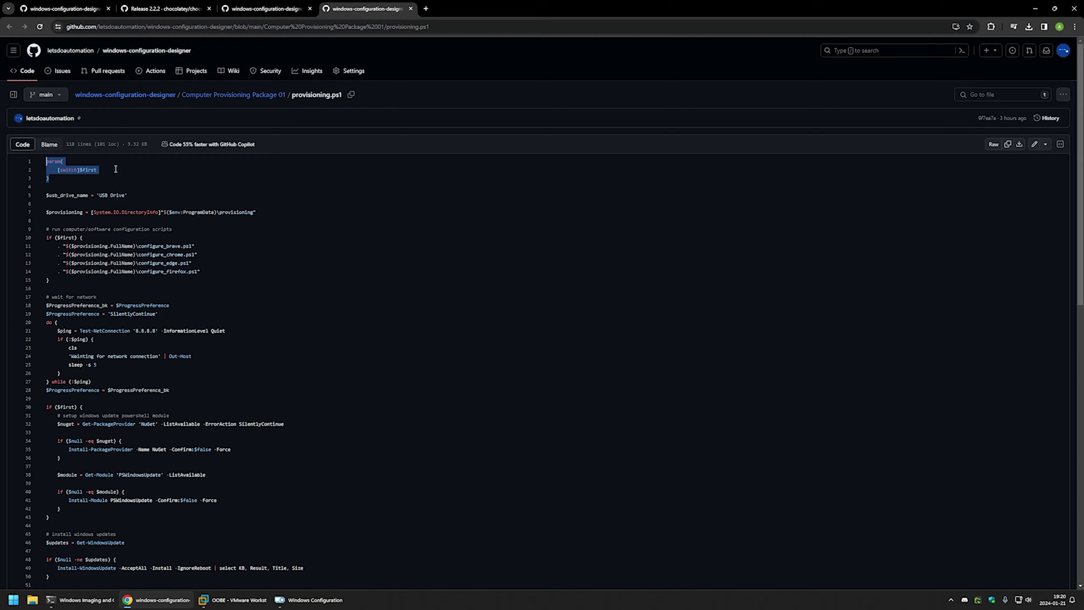
pyautogui.moveTo(62, 278); pyautogui.dragTo(46, 237)
pyautogui.moveTo(211, 271); pyautogui.dragTo(54, 246)
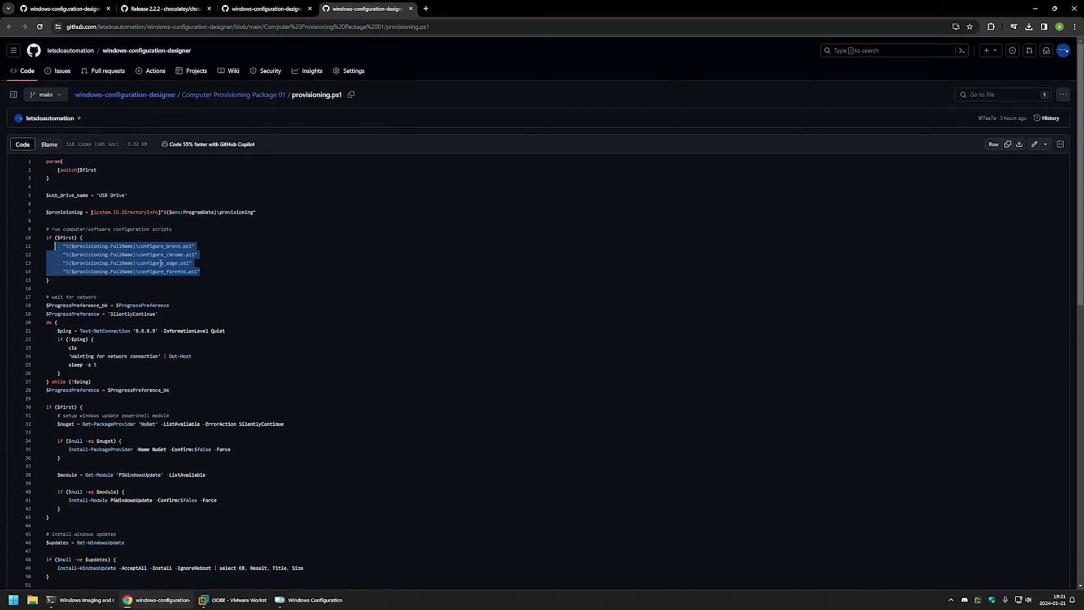
pyautogui.click(142, 256)
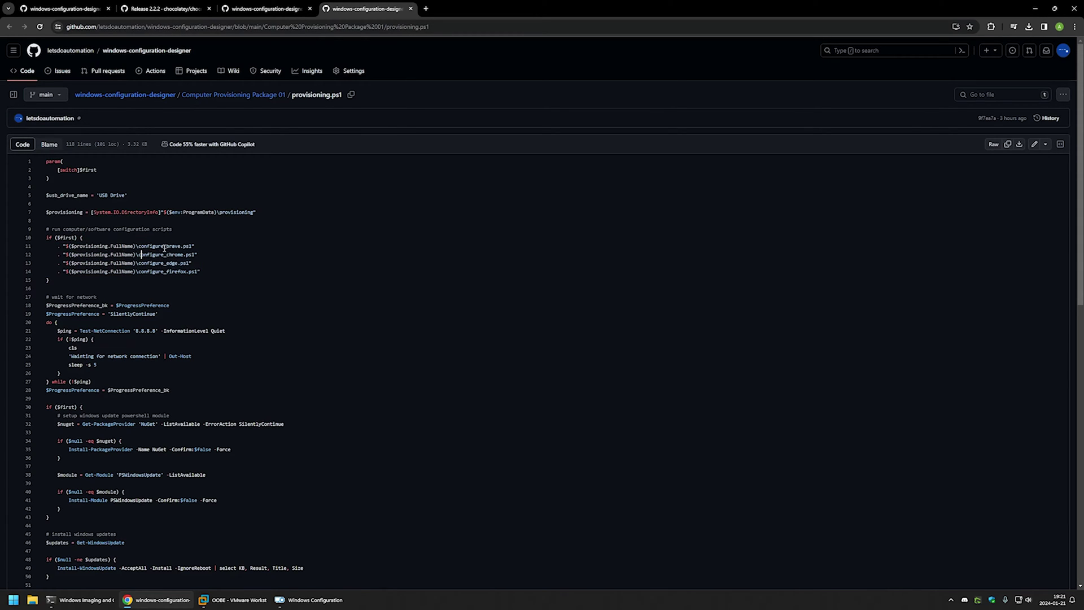
pyautogui.moveTo(137, 246); pyautogui.dragTo(40, 244)
pyautogui.click(216, 271)
pyautogui.moveTo(201, 392); pyautogui.dragTo(47, 305)
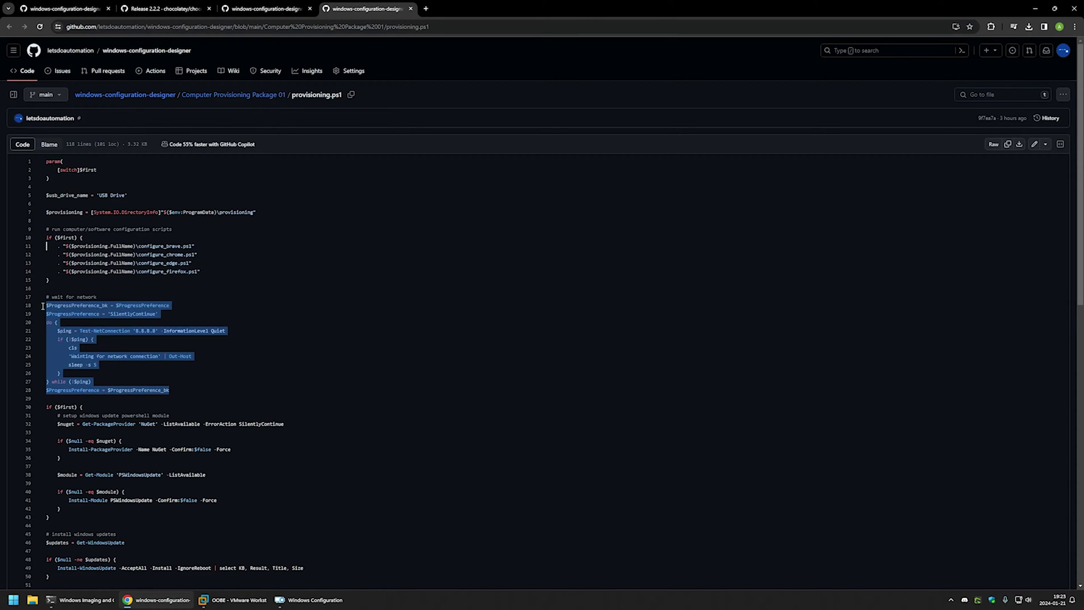
pyautogui.click(178, 389)
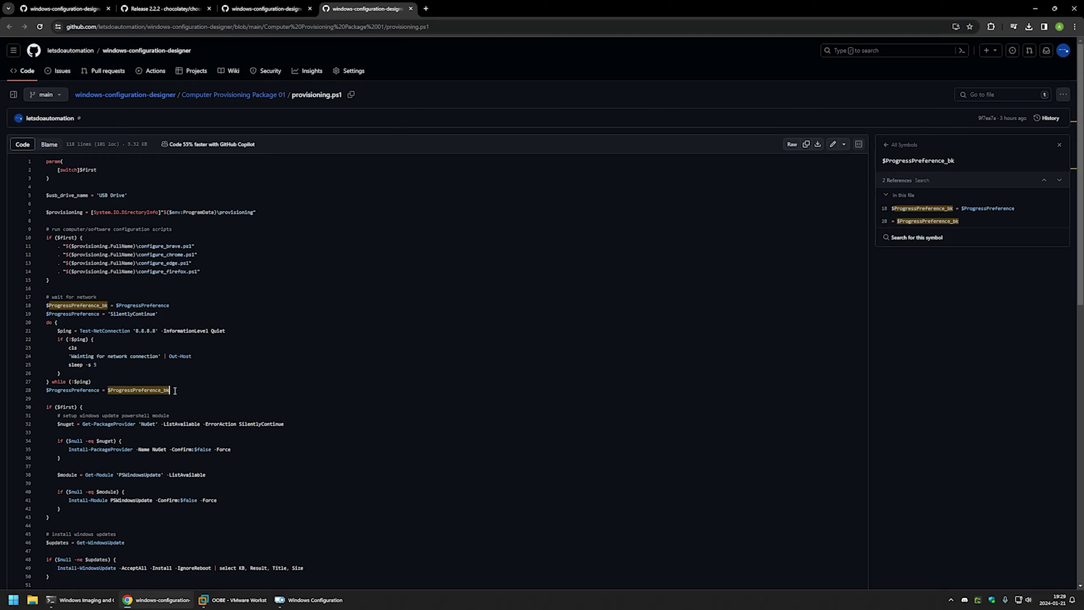
# - Examine the code in provisioning.ps1 that sets up the PSWindowsUpdate module and installs Windows updates
pyautogui.doubleClick(137, 500)
pyautogui.moveTo(216, 474); pyautogui.dragTo(47, 416)
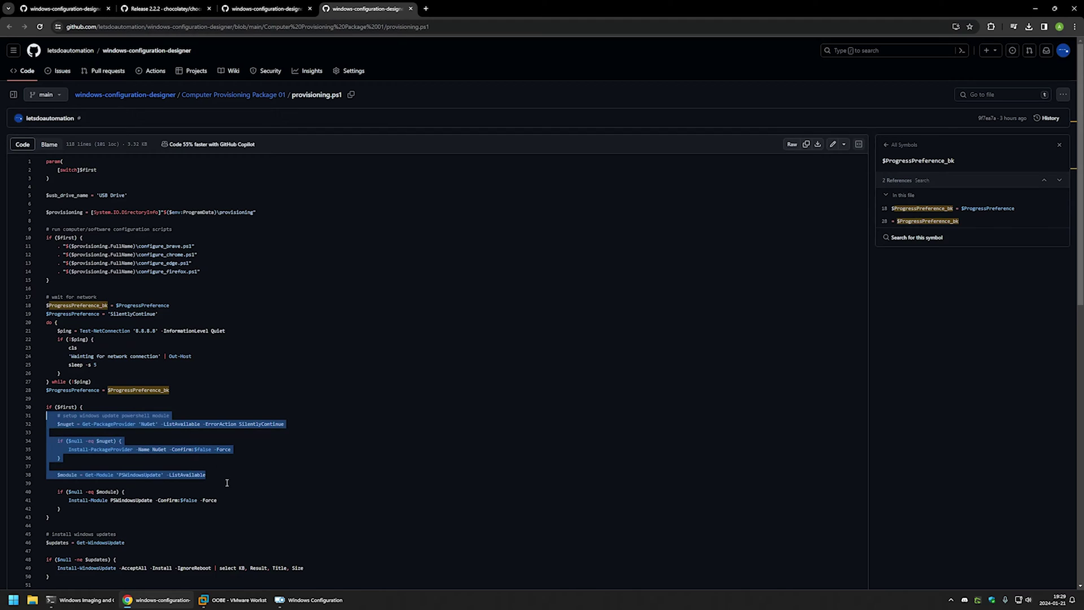
pyautogui.click(223, 499)
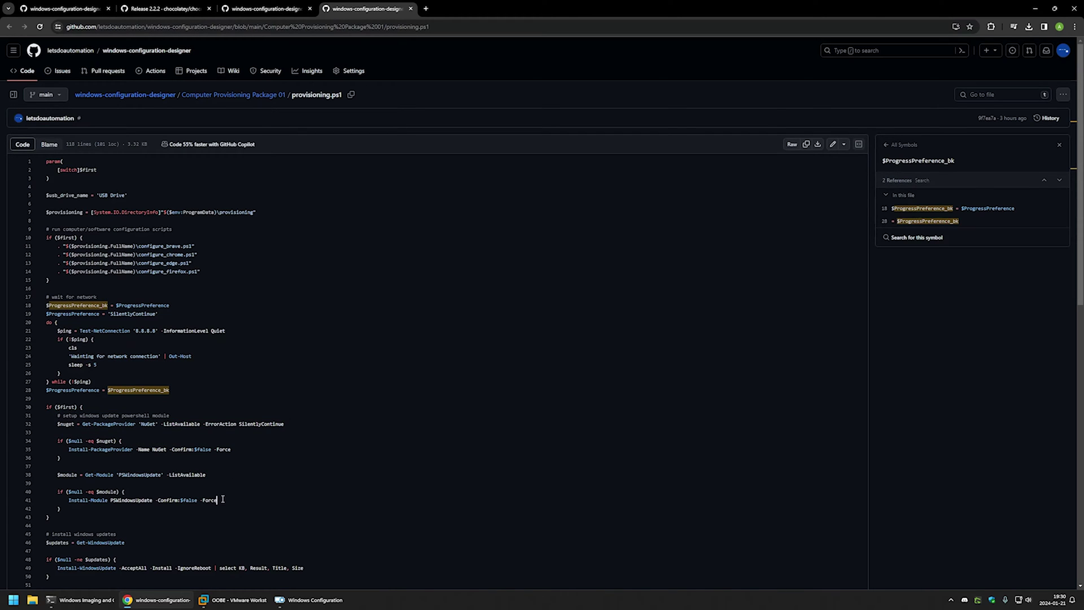
pyautogui.scroll(-2, 222, 500)
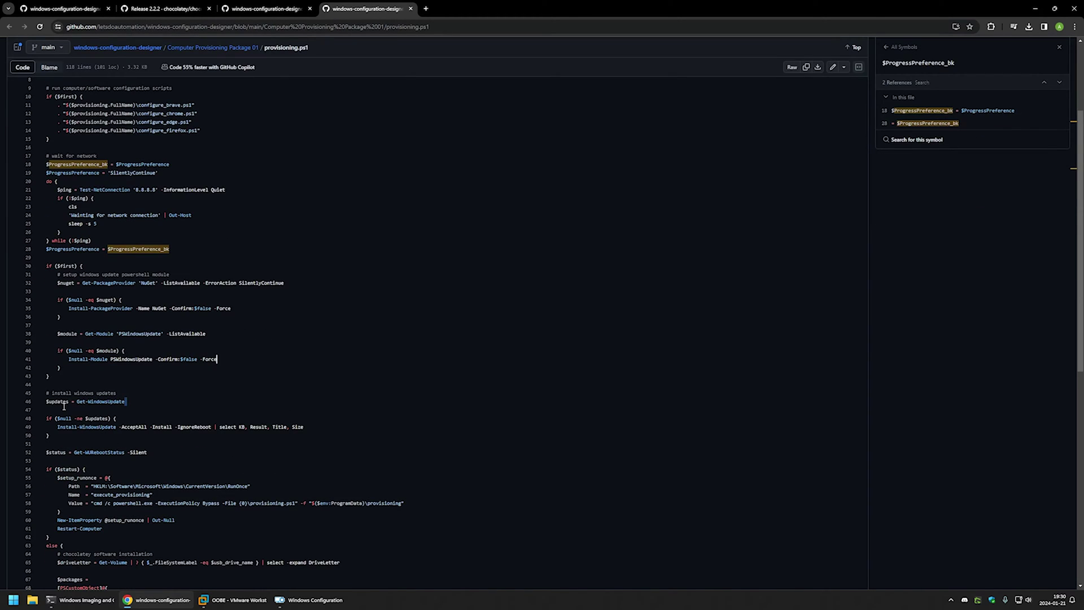
pyautogui.moveTo(306, 427); pyautogui.dragTo(46, 418)
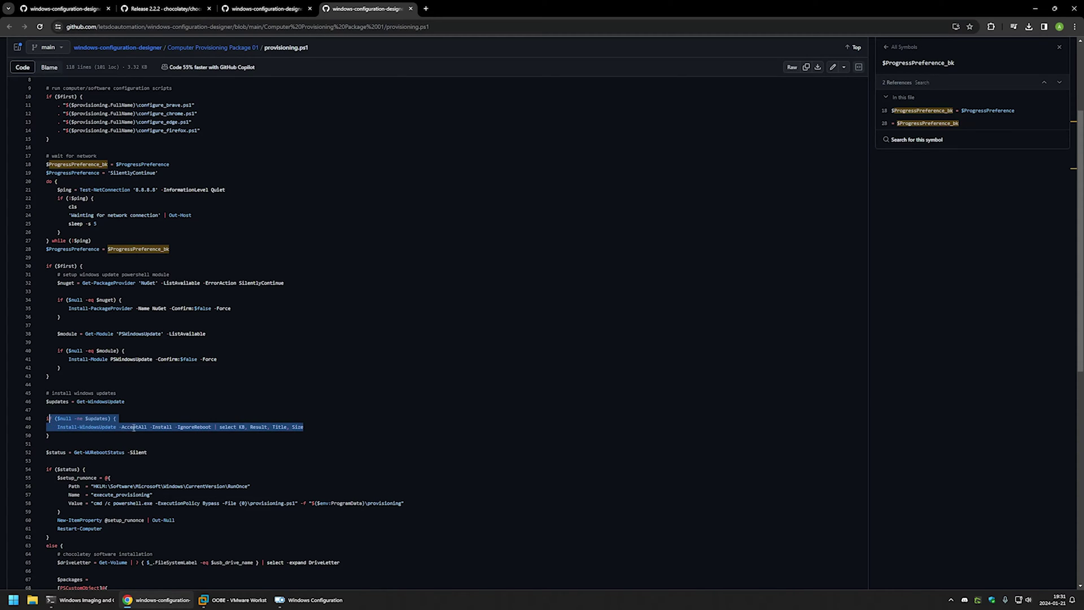
pyautogui.click(305, 428)
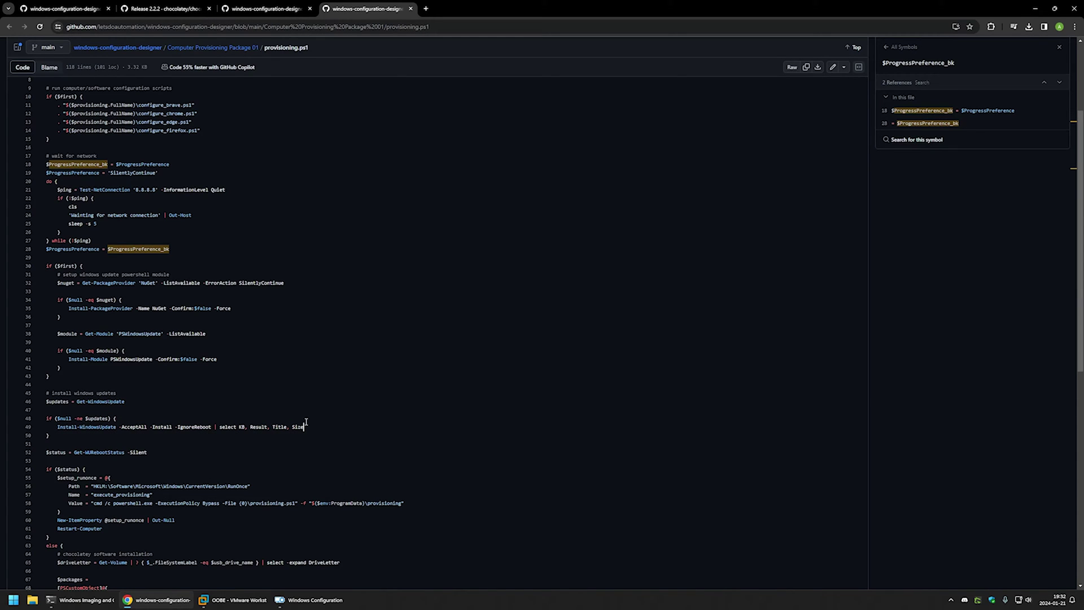
# - Examine the reboot-status block in provisioning.ps1, including the RunOnce entry, the computer restart and the first-run condition
pyautogui.scroll(-2, 296, 422)
pyautogui.moveTo(111, 402); pyautogui.dragTo(41, 329)
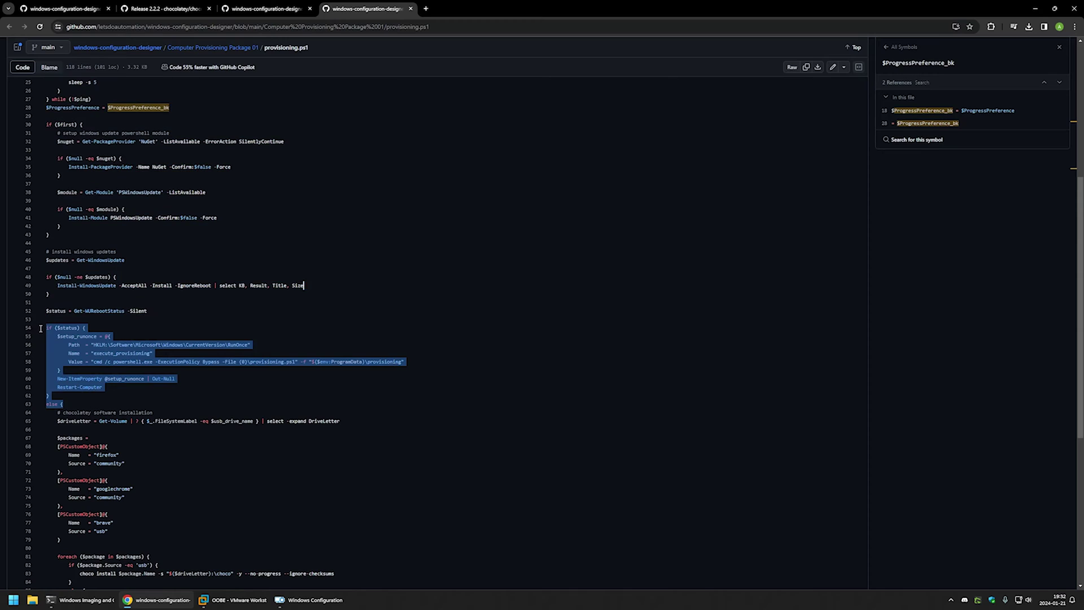
pyautogui.click(75, 398)
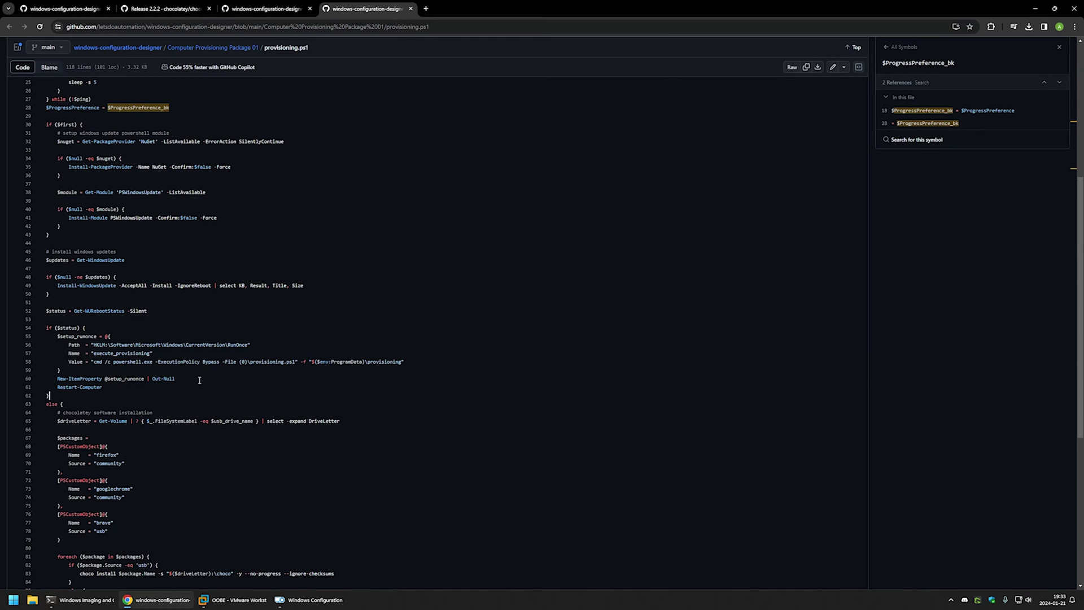
pyautogui.doubleClick(233, 348)
pyautogui.moveTo(295, 362); pyautogui.dragTo(252, 357)
pyautogui.moveTo(112, 388); pyautogui.dragTo(55, 387)
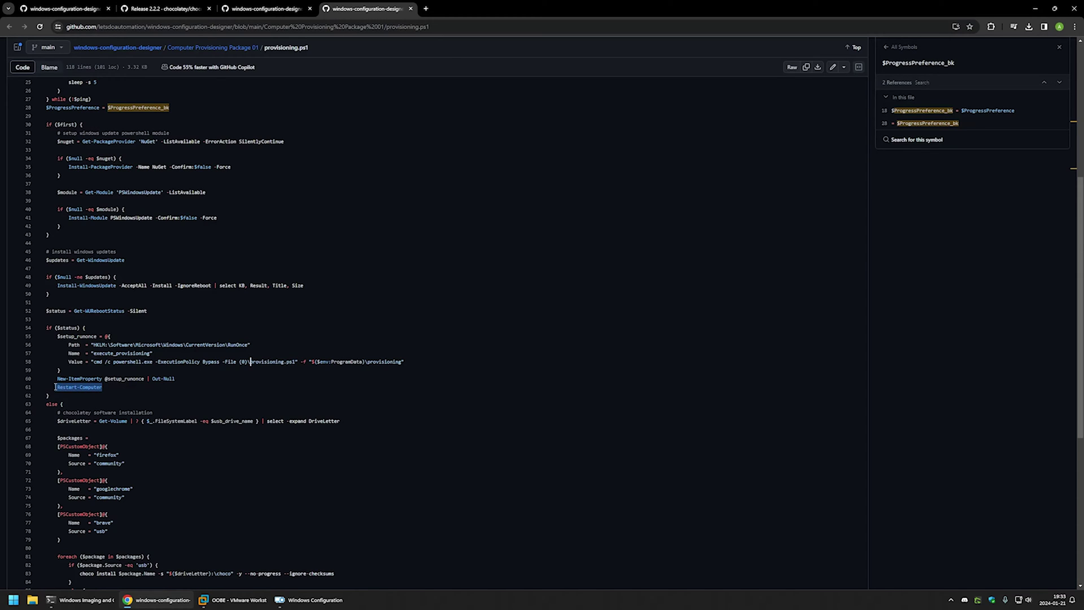
pyautogui.click(122, 387)
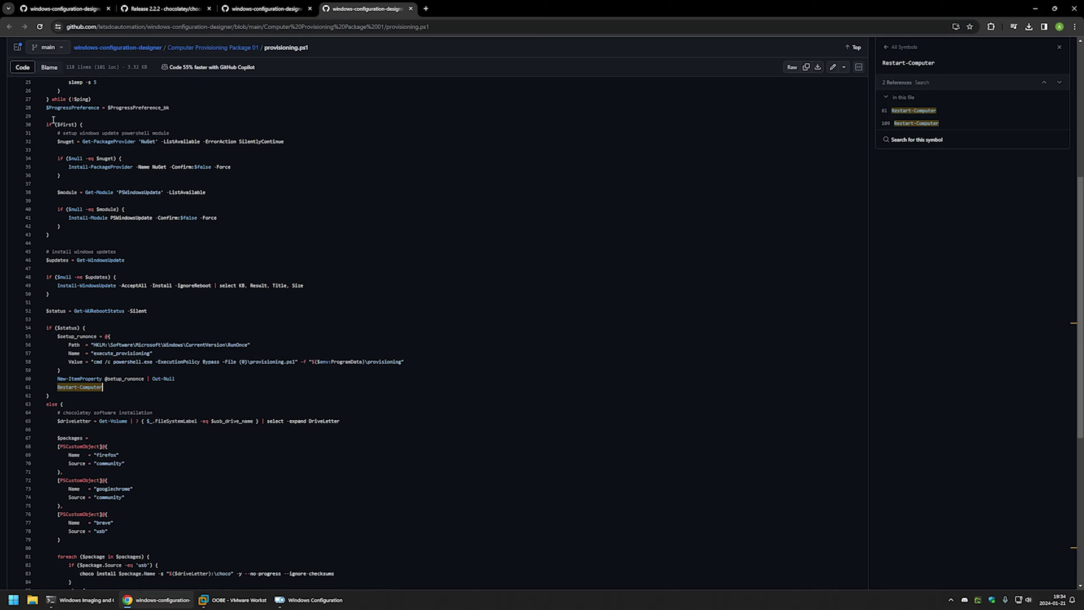
pyautogui.moveTo(53, 125); pyautogui.dragTo(88, 124)
pyautogui.click(109, 390)
# - Examine the Chocolatey installation section of provisioning.ps1, checking the name and source of the firefox, googlechrome and brave packages
pyautogui.scroll(-3, 158, 395)
pyautogui.moveTo(47, 278); pyautogui.dragTo(262, 458)
pyautogui.click(262, 458)
pyautogui.moveTo(70, 395); pyautogui.dragTo(55, 305)
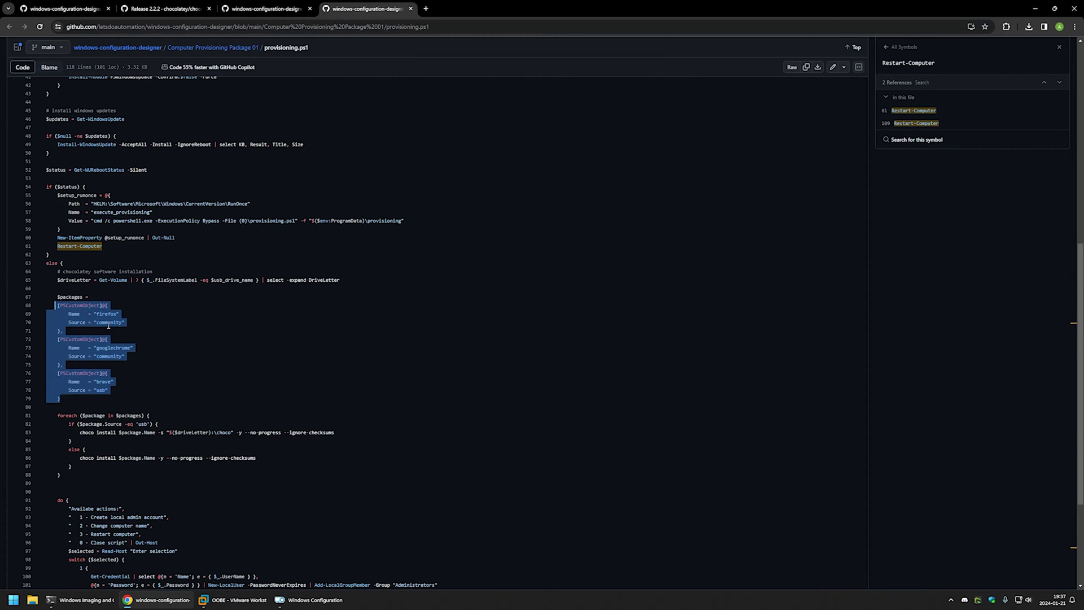
pyautogui.doubleClick(107, 313)
pyautogui.doubleClick(119, 347)
pyautogui.doubleClick(102, 382)
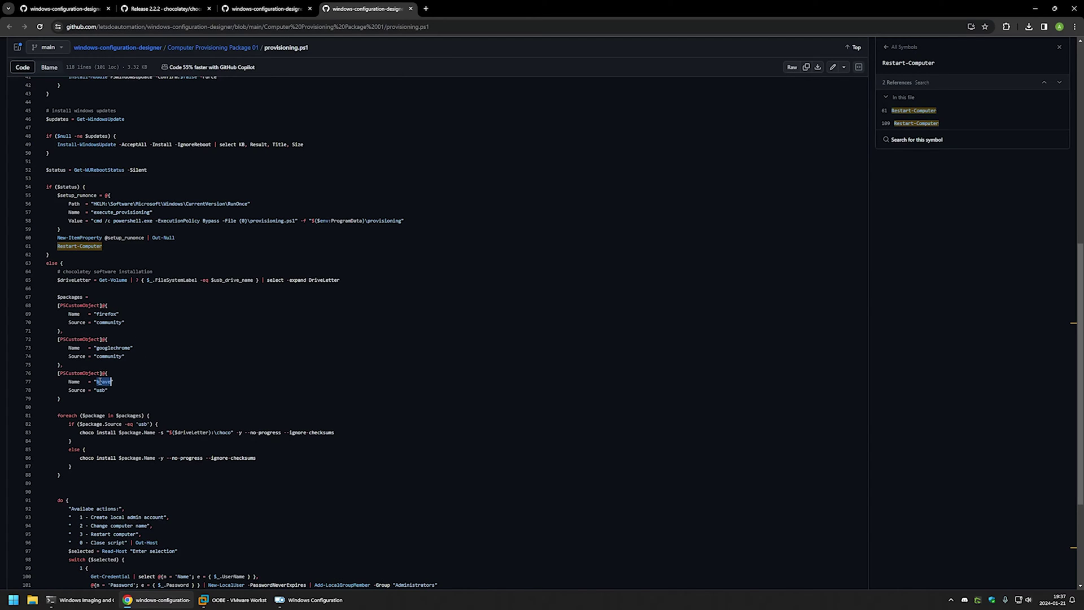
pyautogui.moveTo(68, 323); pyautogui.dragTo(127, 322)
pyautogui.doubleClick(109, 323)
pyautogui.doubleClick(102, 389)
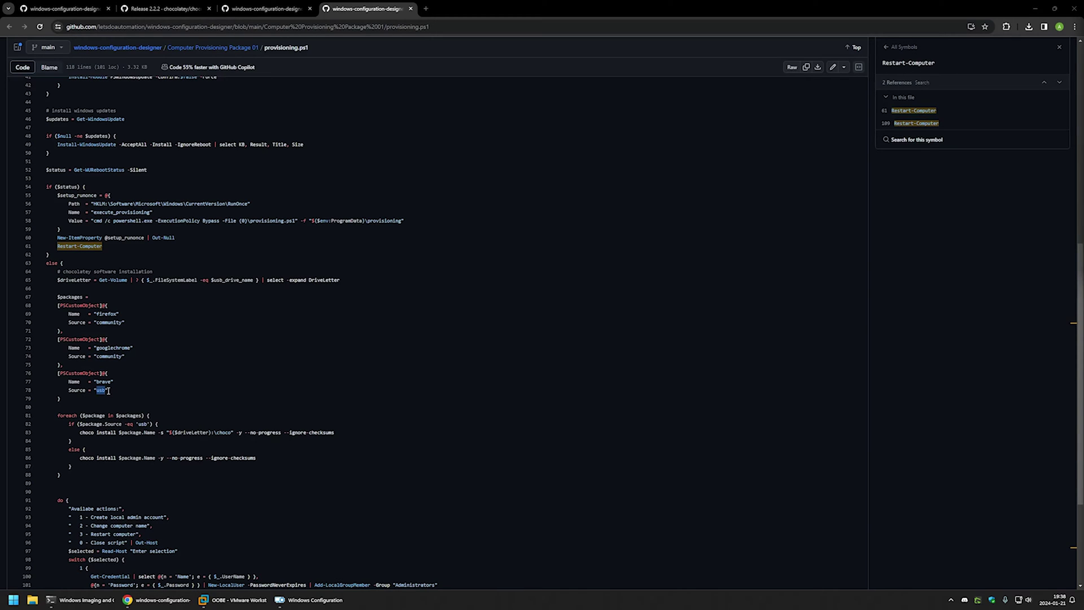
pyautogui.doubleClick(106, 314)
pyautogui.moveTo(134, 347); pyautogui.dragTo(94, 348)
pyautogui.doubleClick(110, 356)
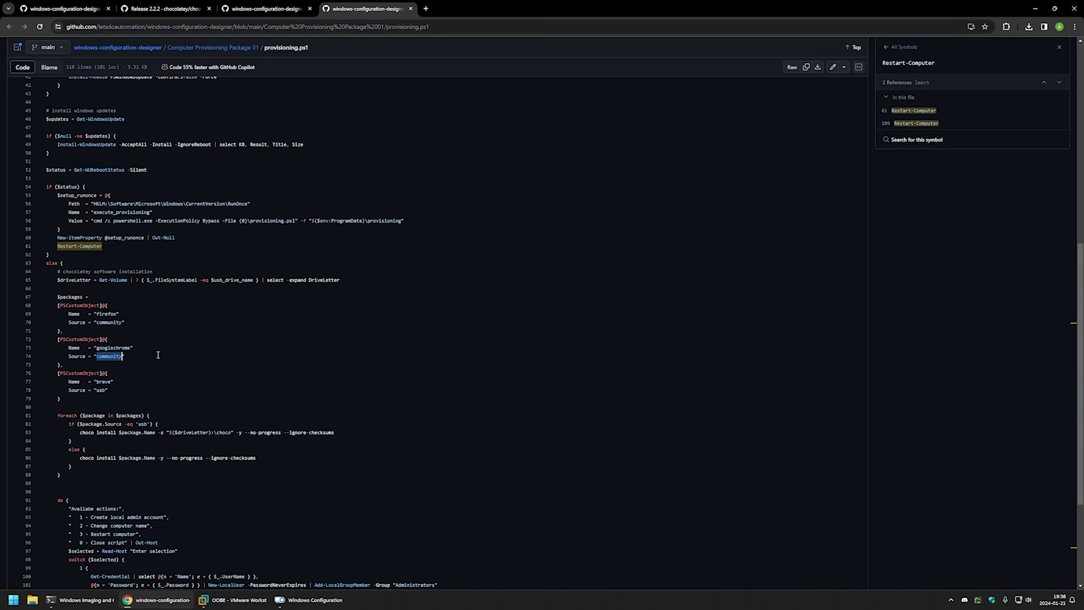
pyautogui.doubleClick(104, 382)
pyautogui.doubleClick(101, 390)
# - Examine the interactive action menu loop at the end of provisioning.ps1 and its account, computer name and restart options
pyautogui.scroll(-3, 104, 389)
pyautogui.moveTo(125, 522); pyautogui.dragTo(52, 336)
pyautogui.click(128, 522)
pyautogui.moveTo(151, 519); pyautogui.dragTo(50, 336)
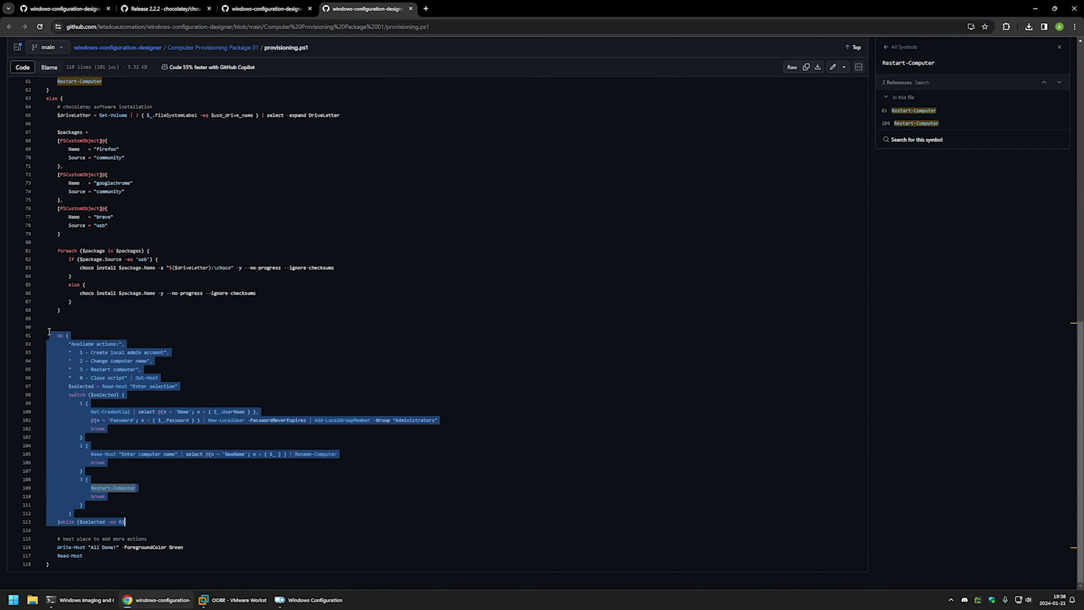
pyautogui.click(137, 520)
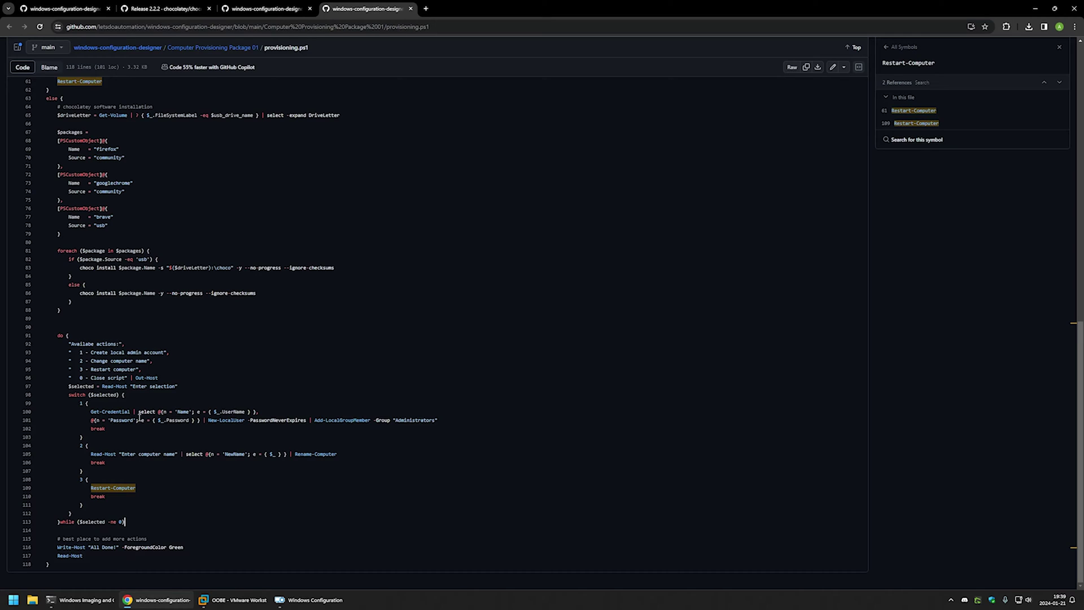
pyautogui.moveTo(87, 354); pyautogui.dragTo(165, 352)
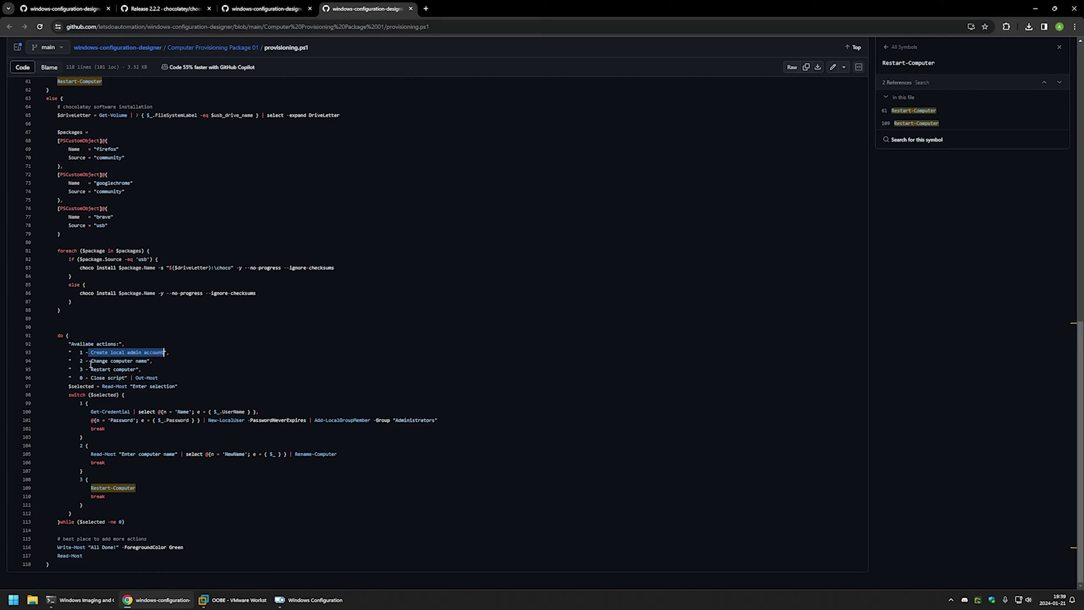
pyautogui.moveTo(89, 366); pyautogui.dragTo(137, 370)
pyautogui.moveTo(135, 528); pyautogui.dragTo(85, 331)
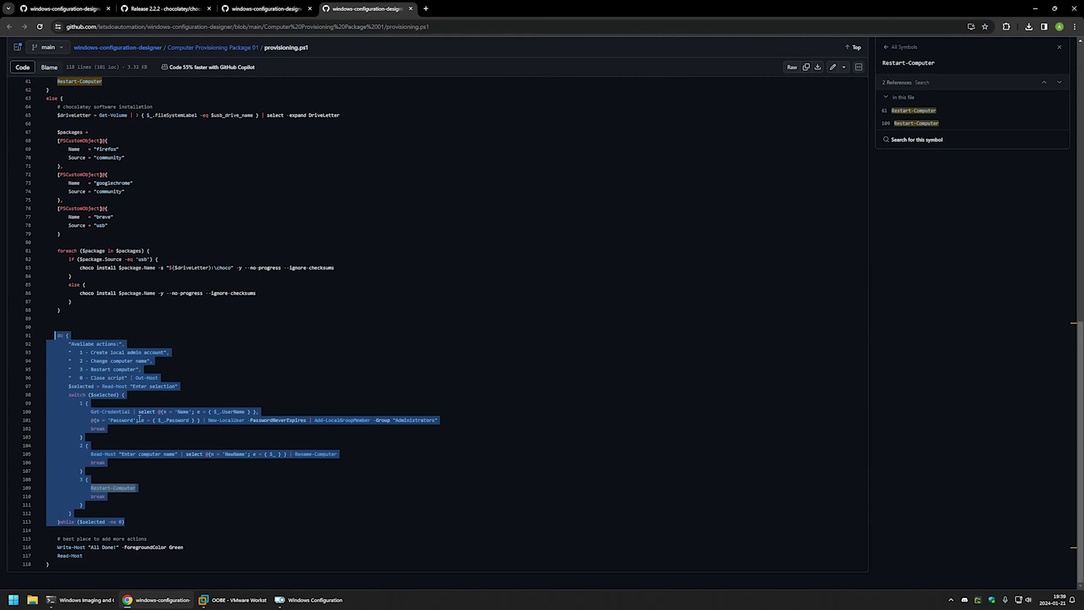
pyautogui.click(134, 522)
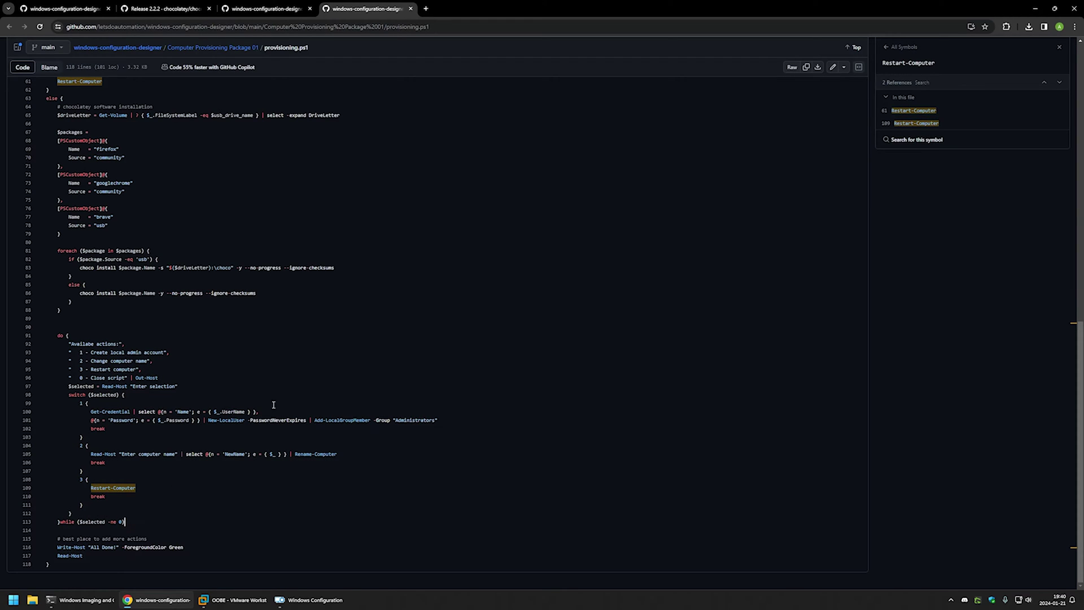
# - Download provisioning.ps1, and open configure_brave.ps1 from the package folder in a new browser tab
pyautogui.click(818, 67)
pyautogui.click(62, 8)
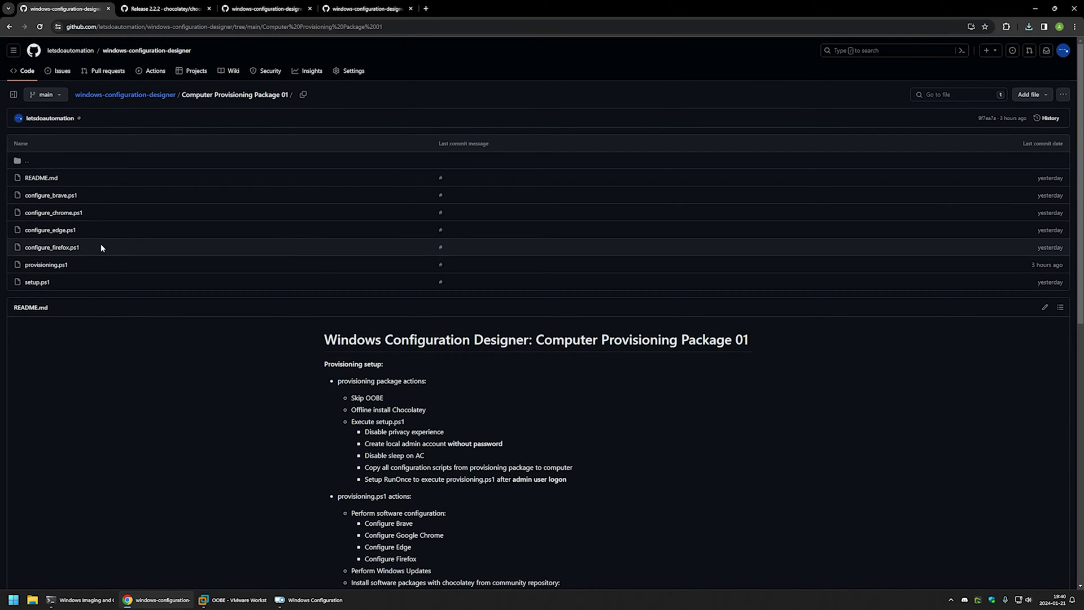
pyautogui.middleClick(60, 198)
pyautogui.click(448, 10)
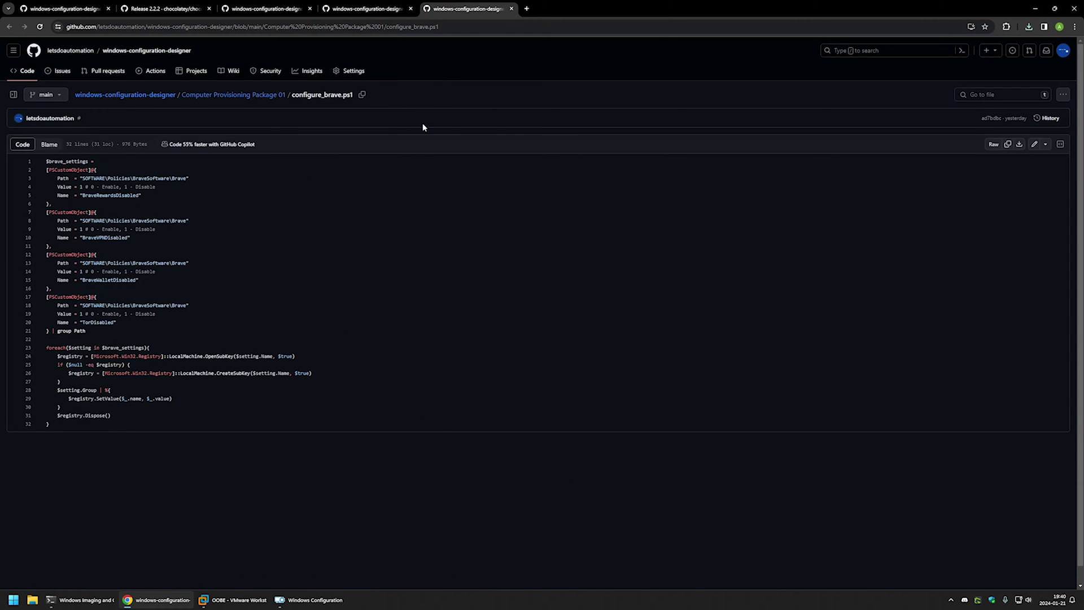
# - Examine the Brave policy settings in configure_brave.ps1 for rewards, VPN, wallet and Tor
pyautogui.click(128, 158)
pyautogui.moveTo(88, 331); pyautogui.dragTo(112, 162)
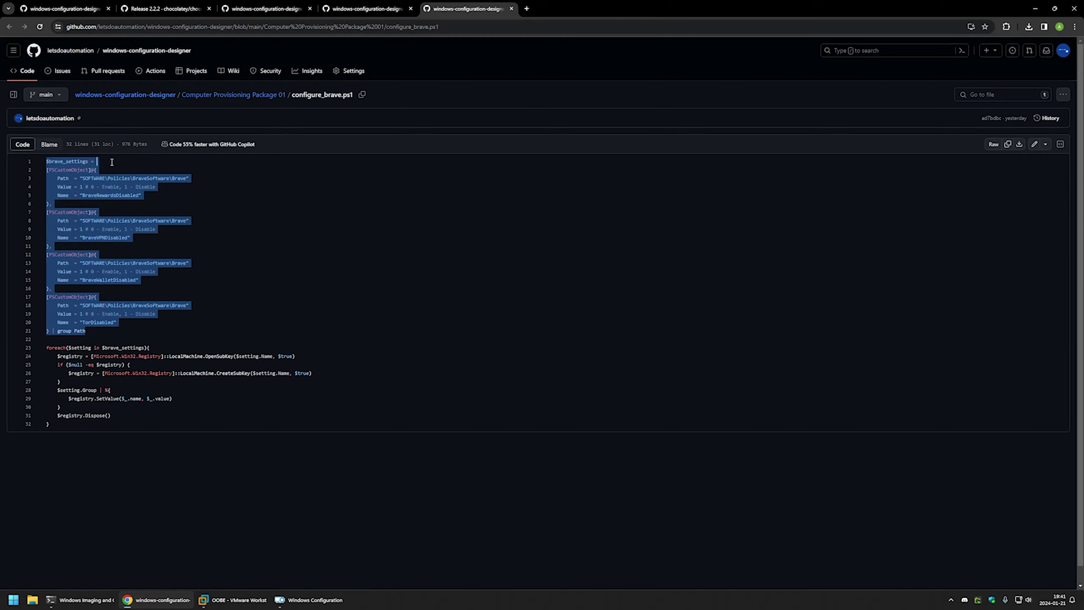
pyautogui.click(118, 160)
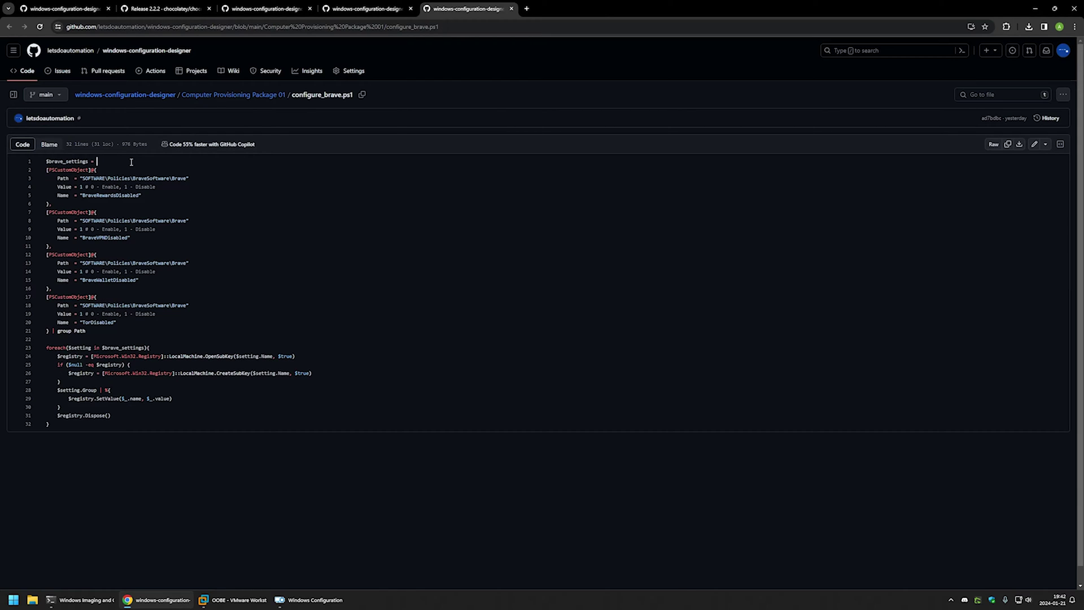
pyautogui.doubleClick(119, 196)
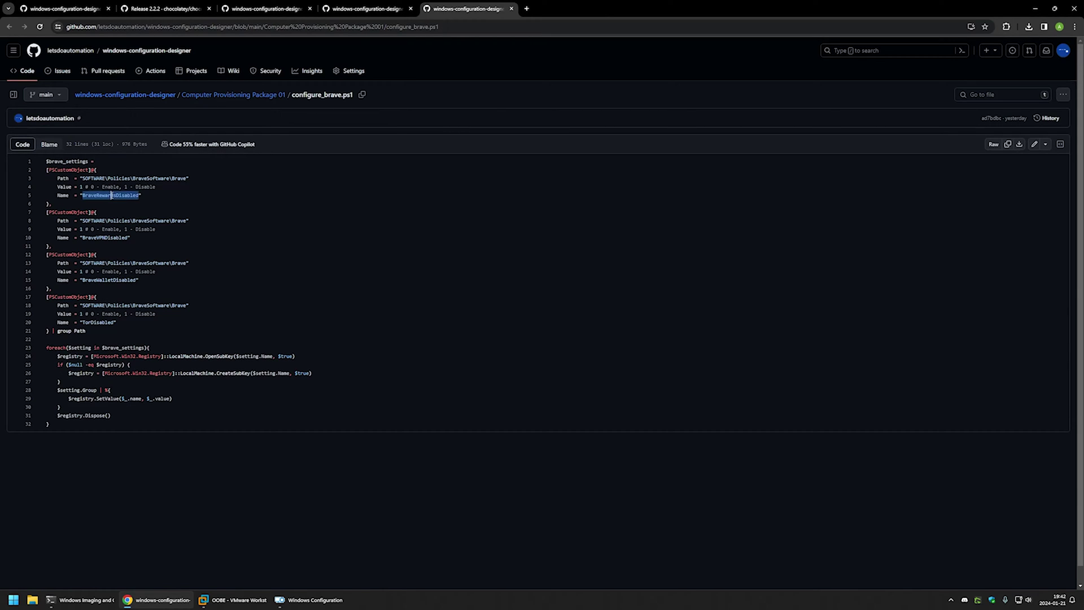
pyautogui.doubleClick(113, 238)
pyautogui.doubleClick(114, 280)
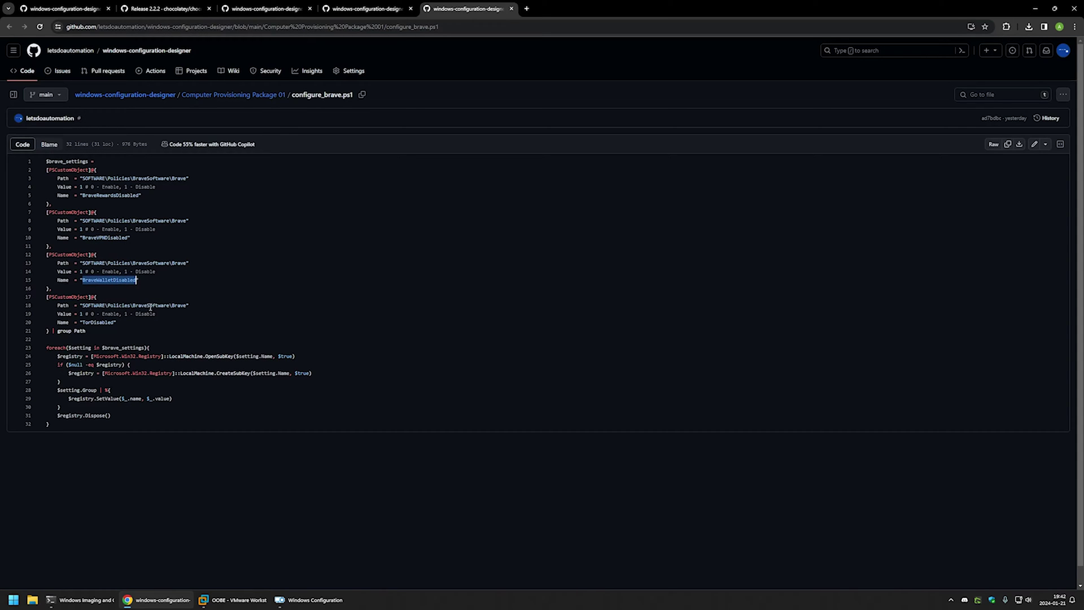
pyautogui.click(97, 322)
pyautogui.click(94, 329)
pyautogui.hotkey('ctrl', 'shift', 'Home')
pyautogui.click(92, 334)
# - Return to the package folder page and review the Related content links in its README
pyautogui.click(60, 7)
pyautogui.scroll(-9, 191, 242)
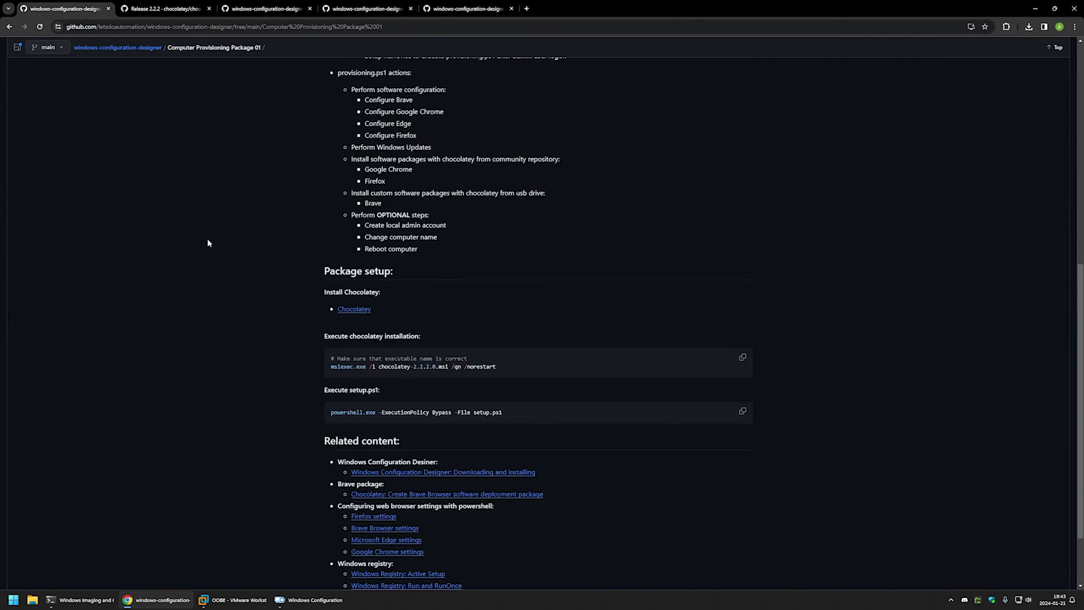
pyautogui.moveTo(436, 556); pyautogui.dragTo(356, 341)
pyautogui.click(432, 558)
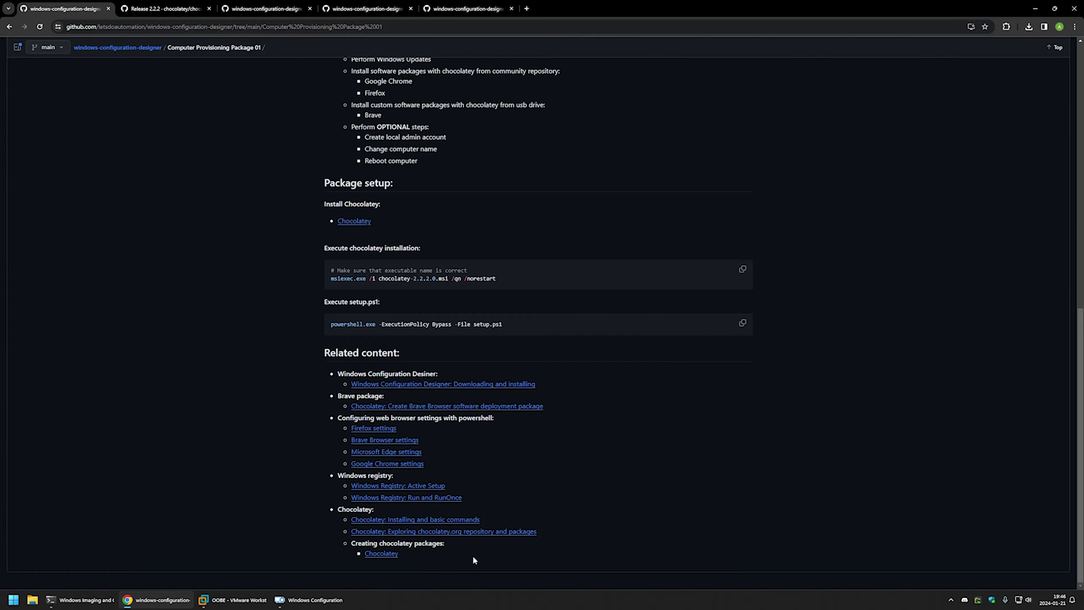
pyautogui.moveTo(503, 563); pyautogui.dragTo(333, 374)
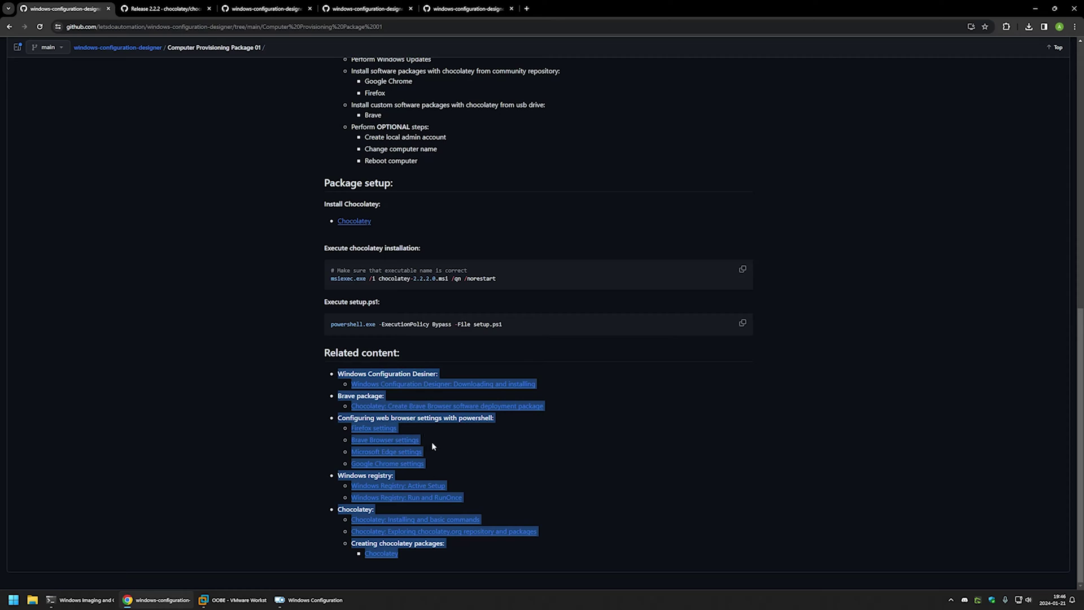
# - Examine the Related content links for Windows Configuration Designer, the Brave package and creating Chocolatey packages
pyautogui.click(397, 503)
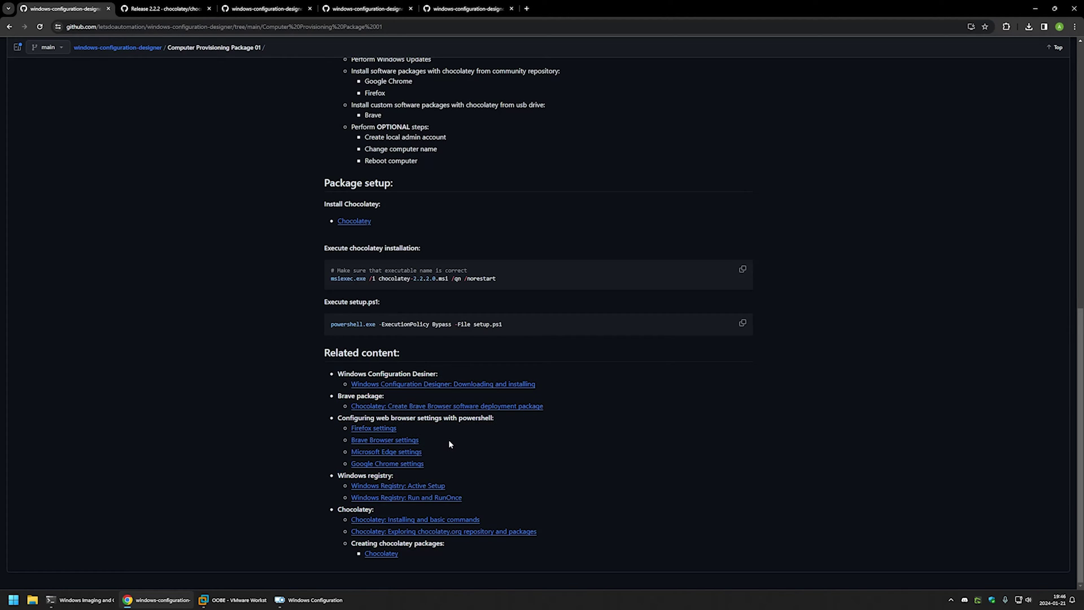
pyautogui.moveTo(545, 388); pyautogui.dragTo(356, 371)
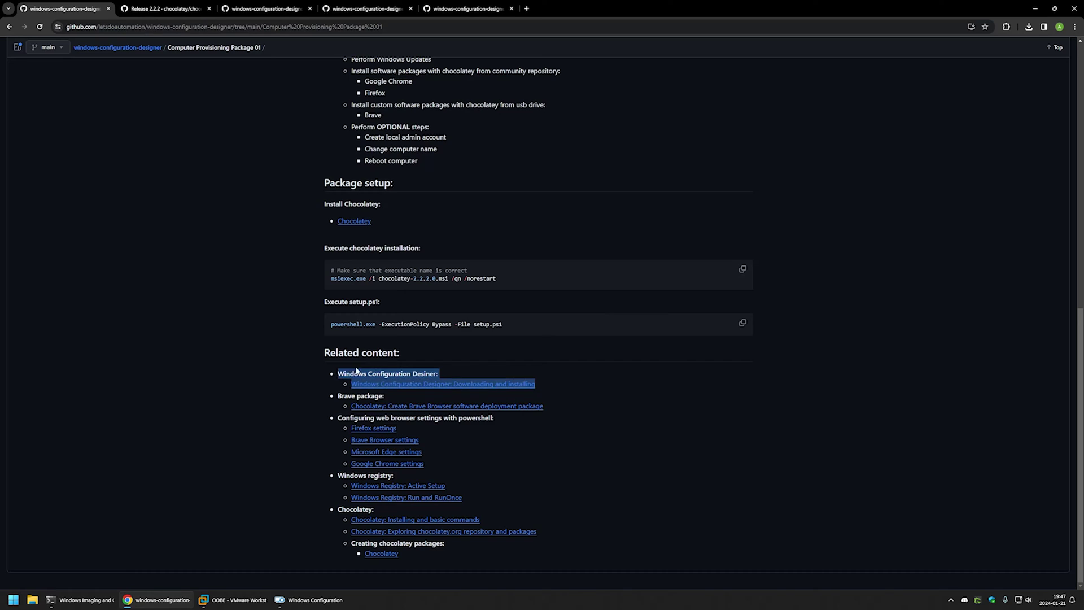
pyautogui.click(467, 372)
pyautogui.moveTo(545, 407); pyautogui.dragTo(333, 398)
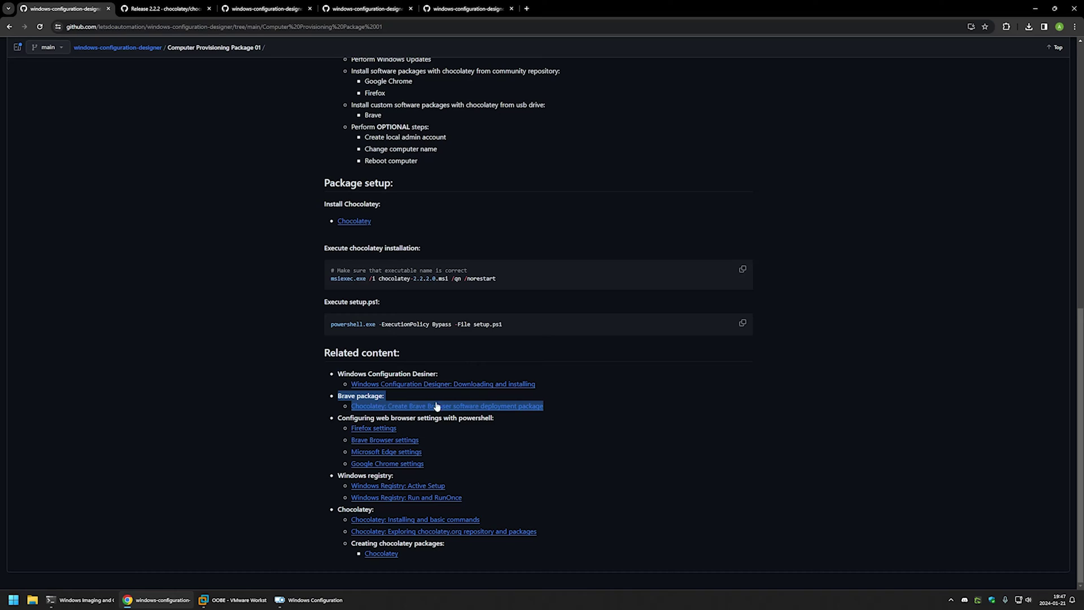
pyautogui.click(551, 408)
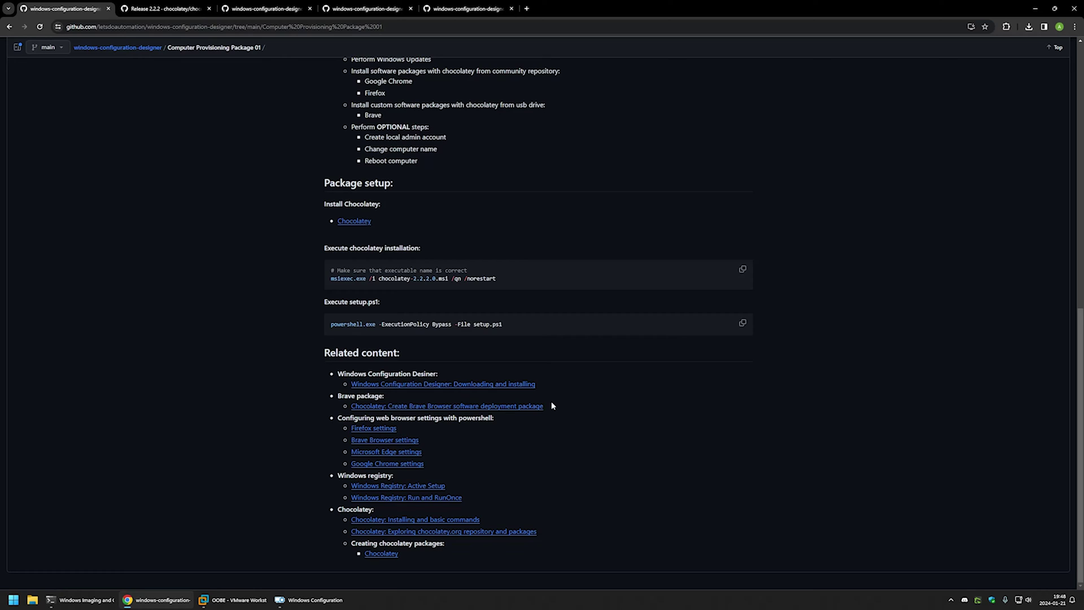
pyautogui.moveTo(457, 544); pyautogui.dragTo(361, 540)
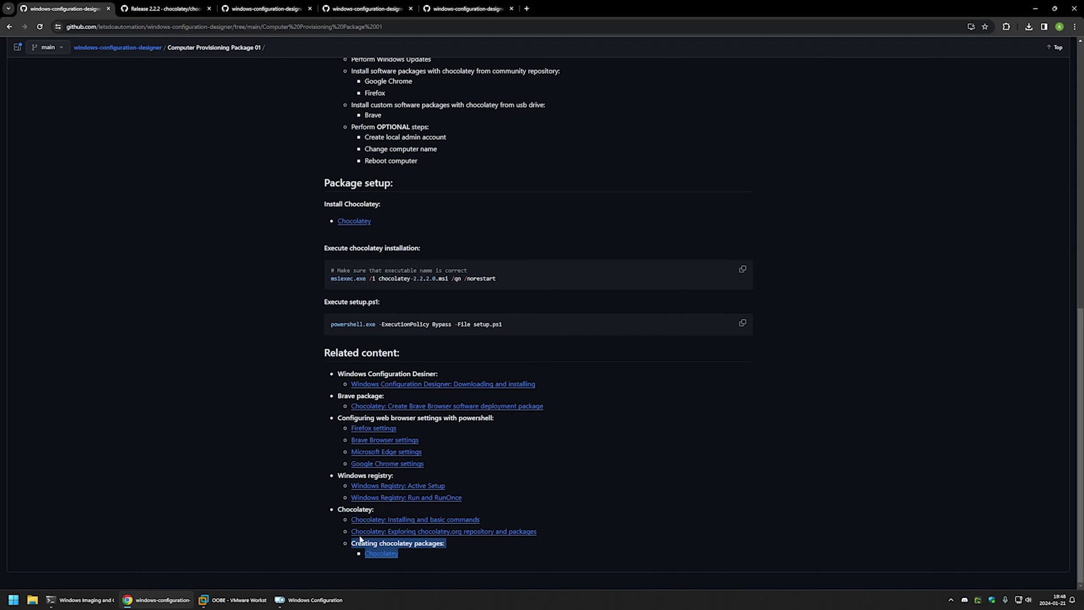
pyautogui.click(404, 553)
# - Examine the README links on configuring Firefox, Brave, Microsoft Edge and Google Chrome settings with PowerShell
pyautogui.moveTo(428, 464); pyautogui.dragTo(319, 421)
pyautogui.click(408, 425)
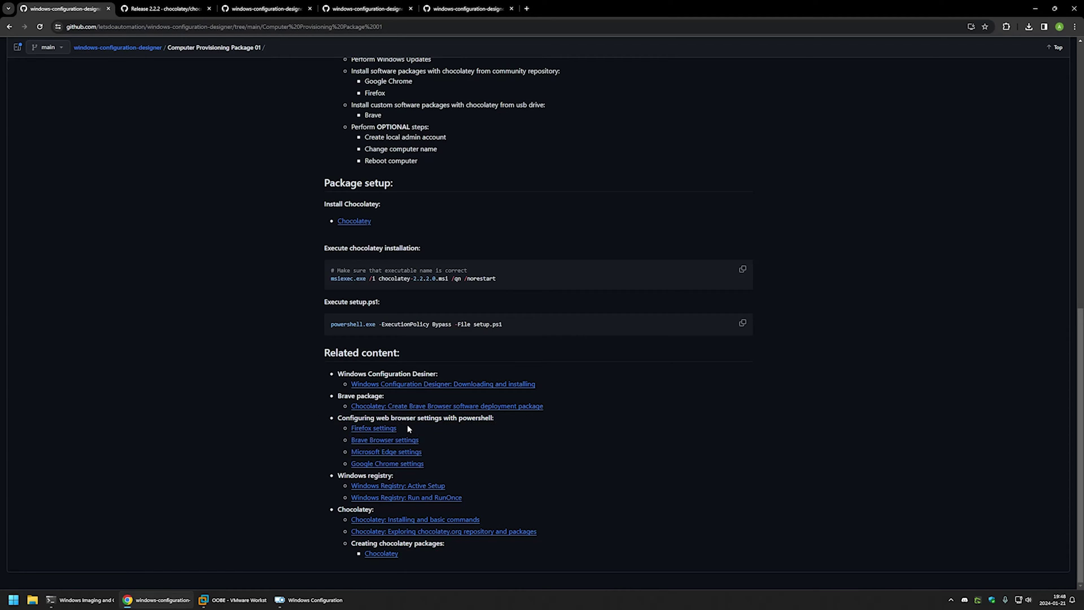
pyautogui.press('Tab')
pyautogui.press('Tab')
pyautogui.press('Tab')
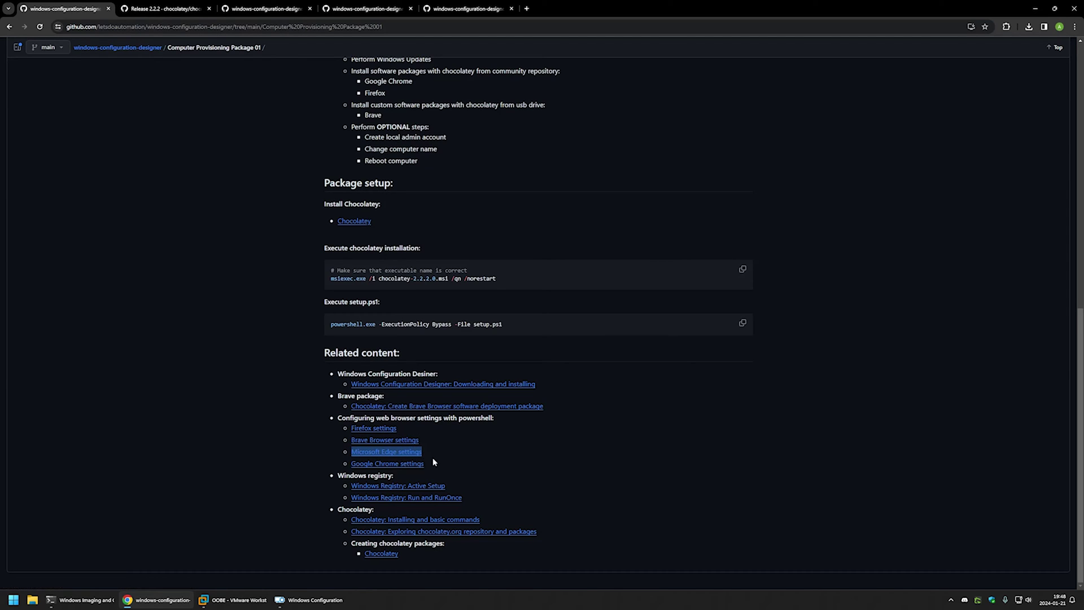
pyautogui.press('Tab')
pyautogui.moveTo(430, 462); pyautogui.dragTo(335, 430)
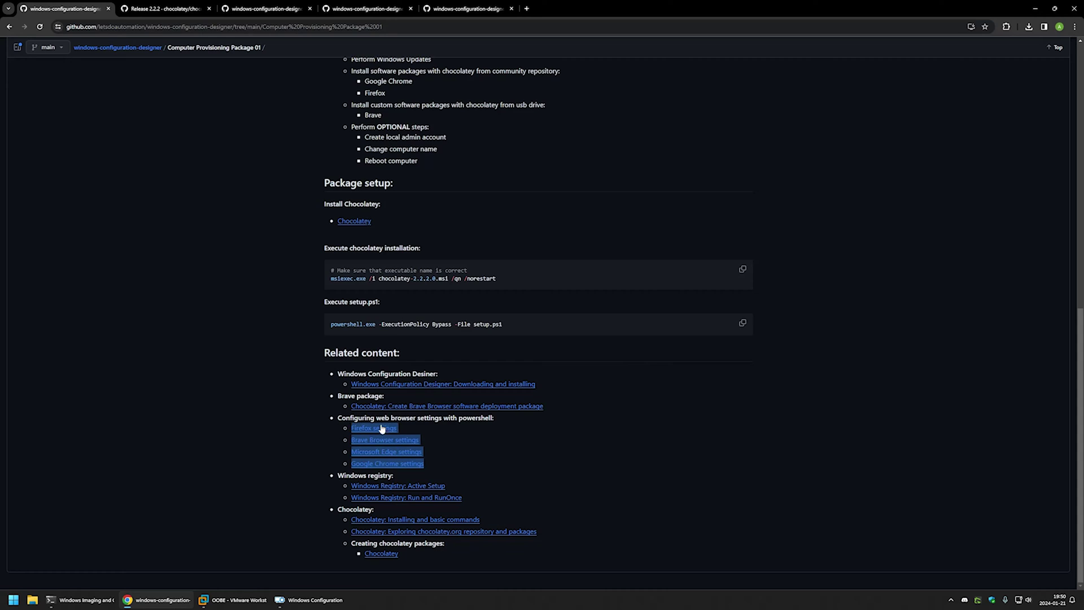
pyautogui.click(434, 466)
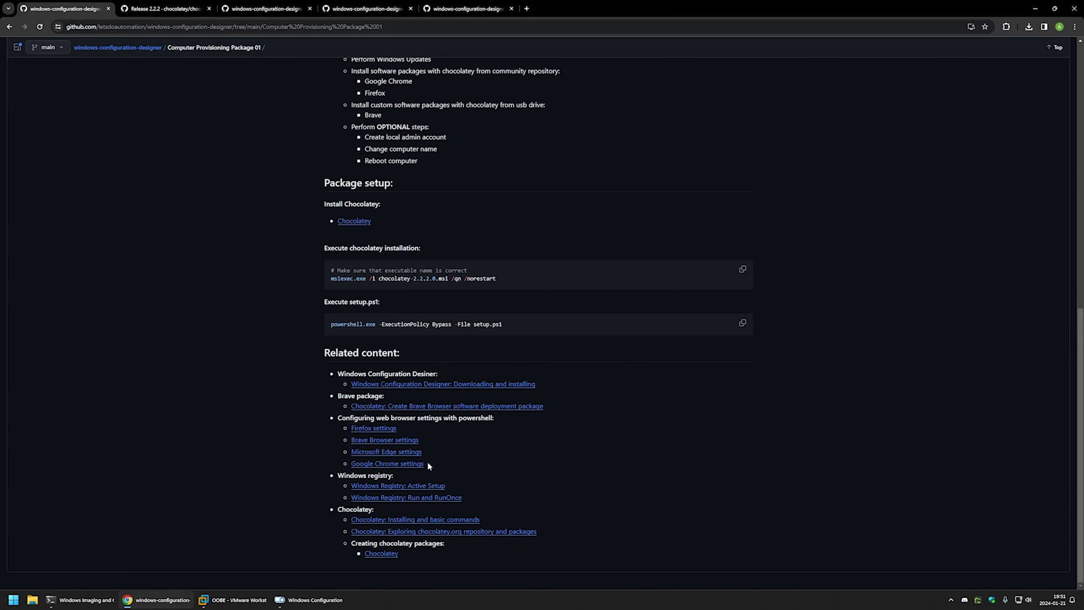
# - Download configure_brave.ps1, and open configure_chrome.ps1, configure_edge.ps1 and configure_firefox.ps1 from the package folder in new browser tabs
pyautogui.click(460, 13)
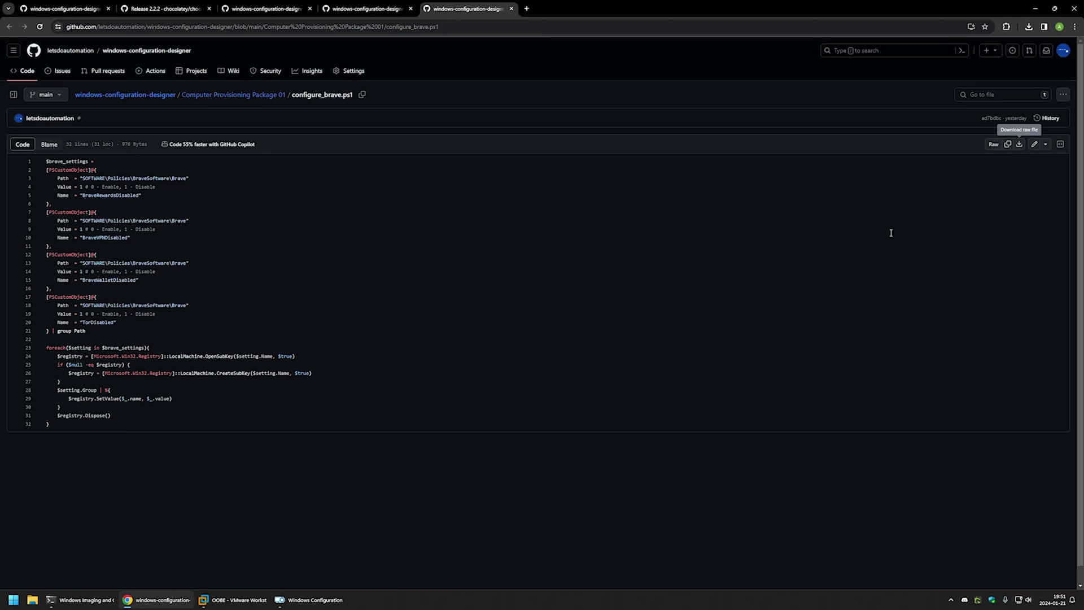
pyautogui.click(68, 8)
pyautogui.scroll(10, 205, 250)
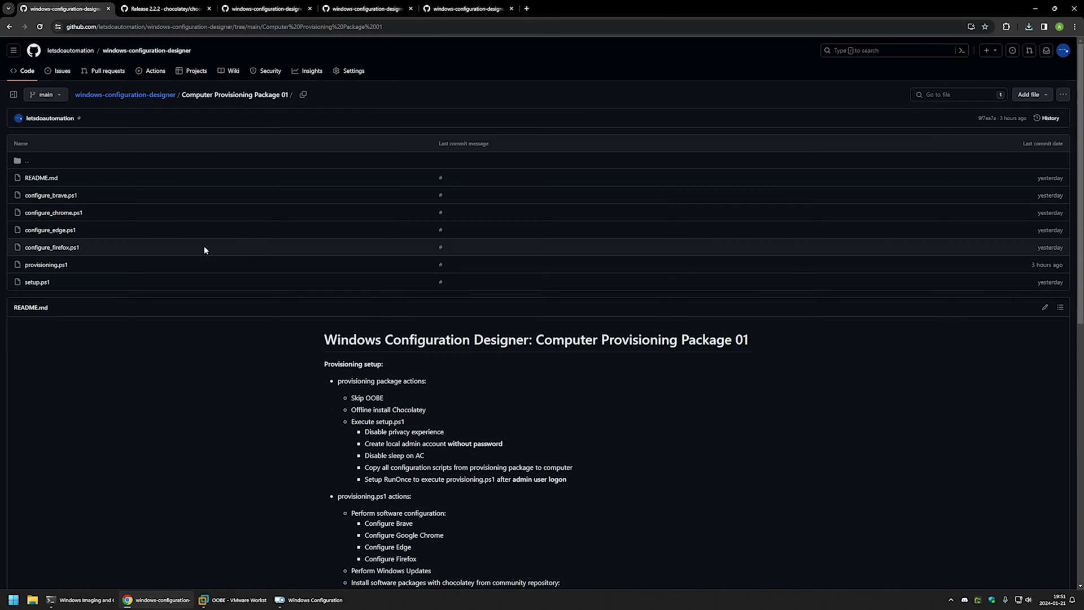
pyautogui.middleClick(54, 213)
pyautogui.middleClick(50, 230)
pyautogui.middleClick(64, 246)
# - Download the raw files configure_chrome.ps1, configure_edge.ps1 and configure_firefox.ps1 from their open tabs
pyautogui.hotkey('ctrl', '6')
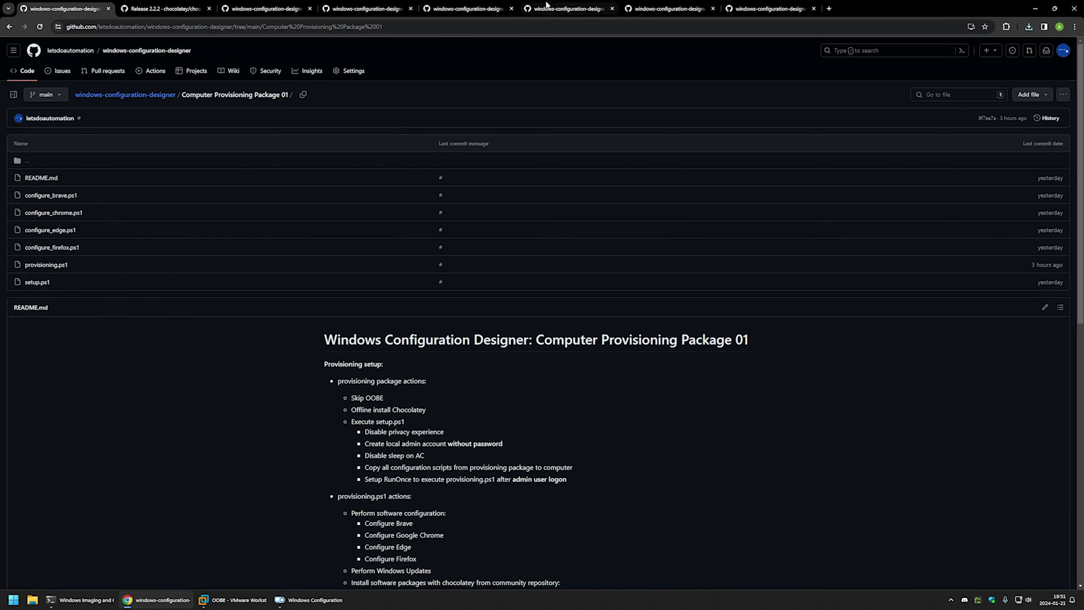
pyautogui.moveTo(278, 509); pyautogui.dragTo(107, 162)
pyautogui.click(107, 162)
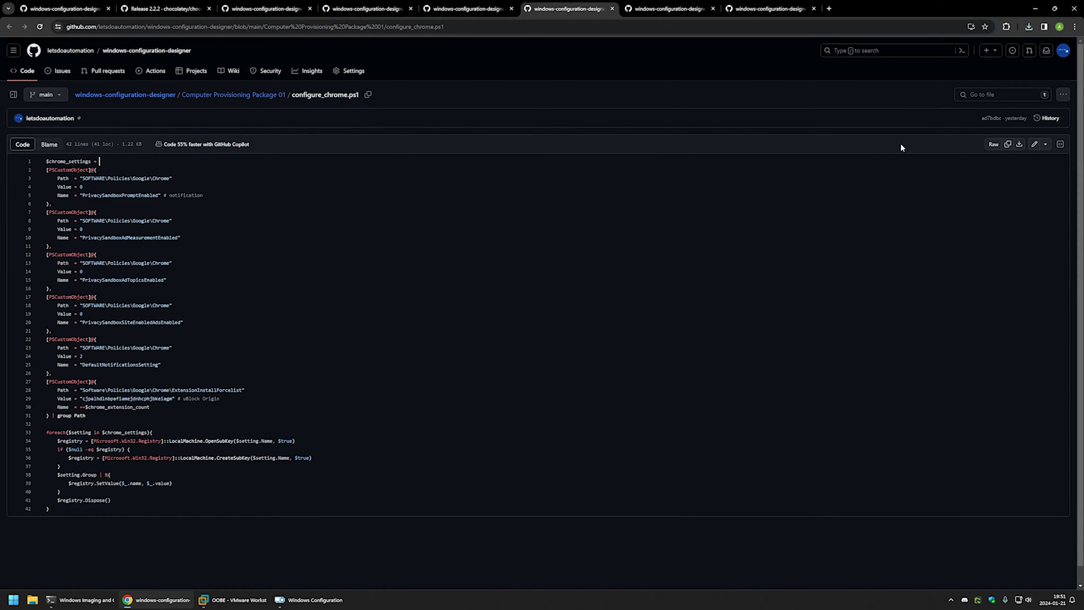
pyautogui.click(1020, 144)
pyautogui.hotkey('ctrl', 'Tab')
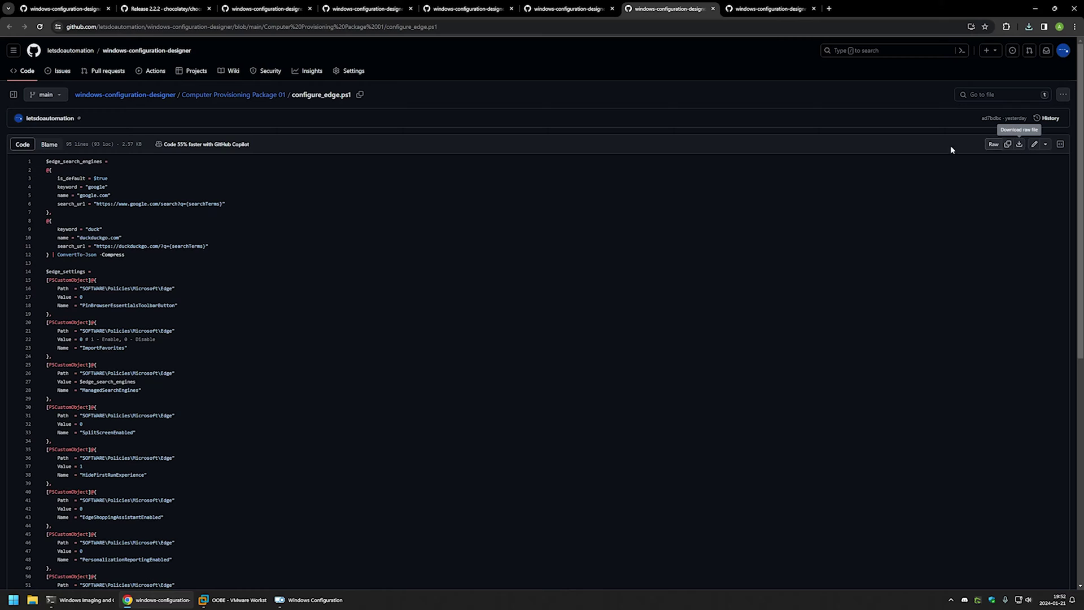
pyautogui.click(1019, 145)
pyautogui.hotkey('ctrl', 'Tab')
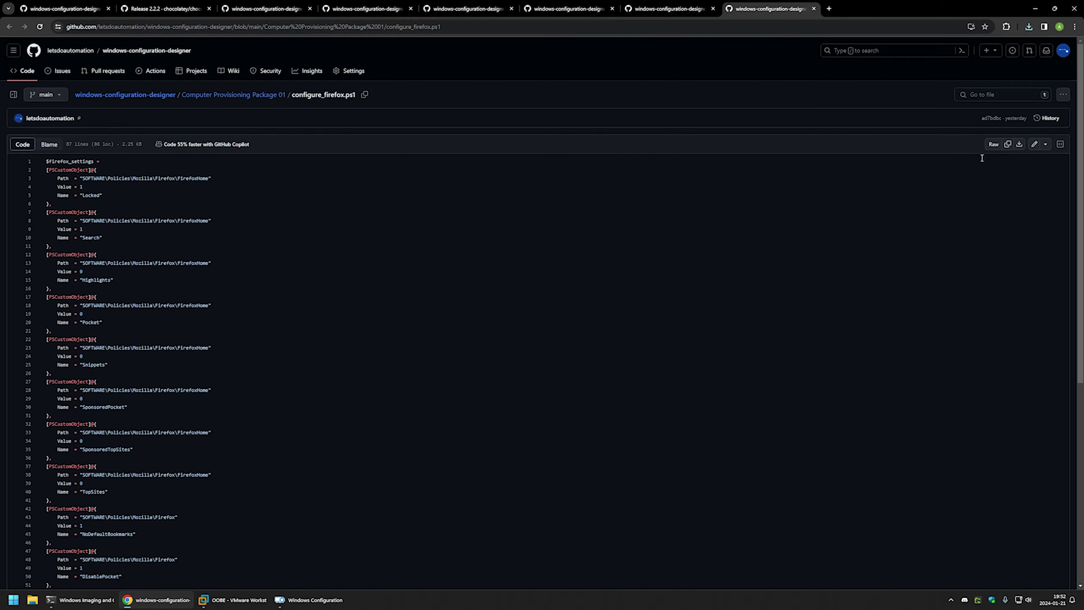
pyautogui.click(1020, 145)
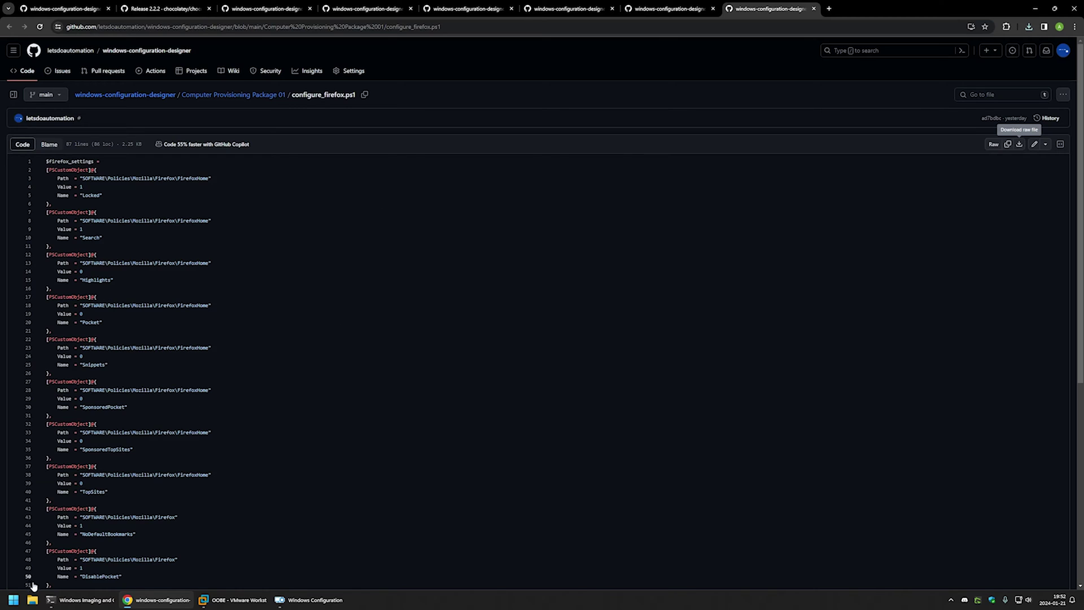
# - Open the Downloads folder in File Explorer and check the downloaded scripts, the Chocolatey installer and brave.1.0.0.nupkg
pyautogui.rightClick(32, 600)
pyautogui.click(37, 466)
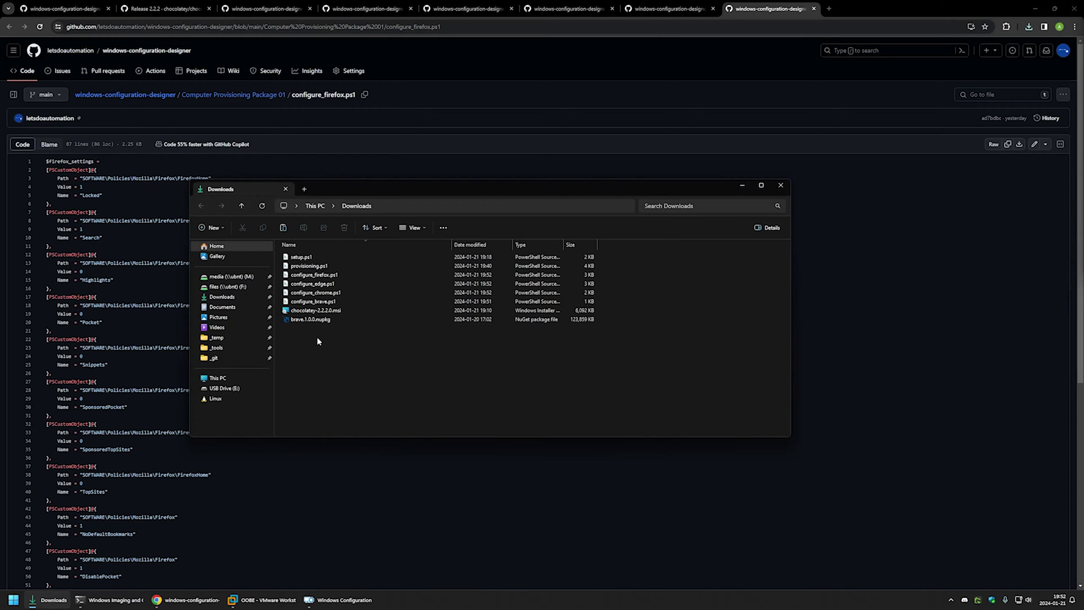
pyautogui.click(299, 320)
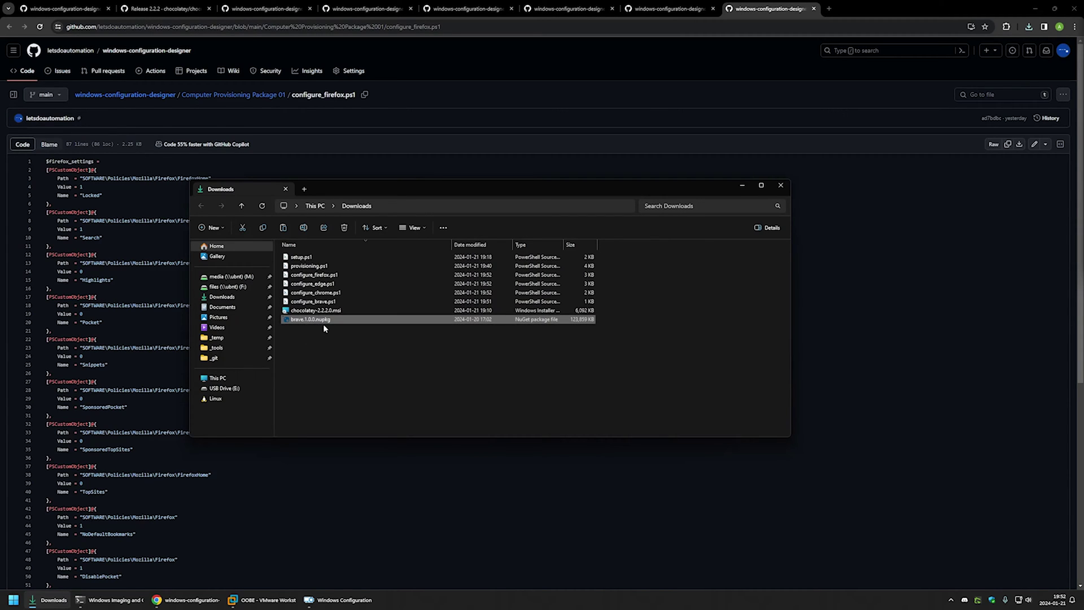
pyautogui.click(326, 329)
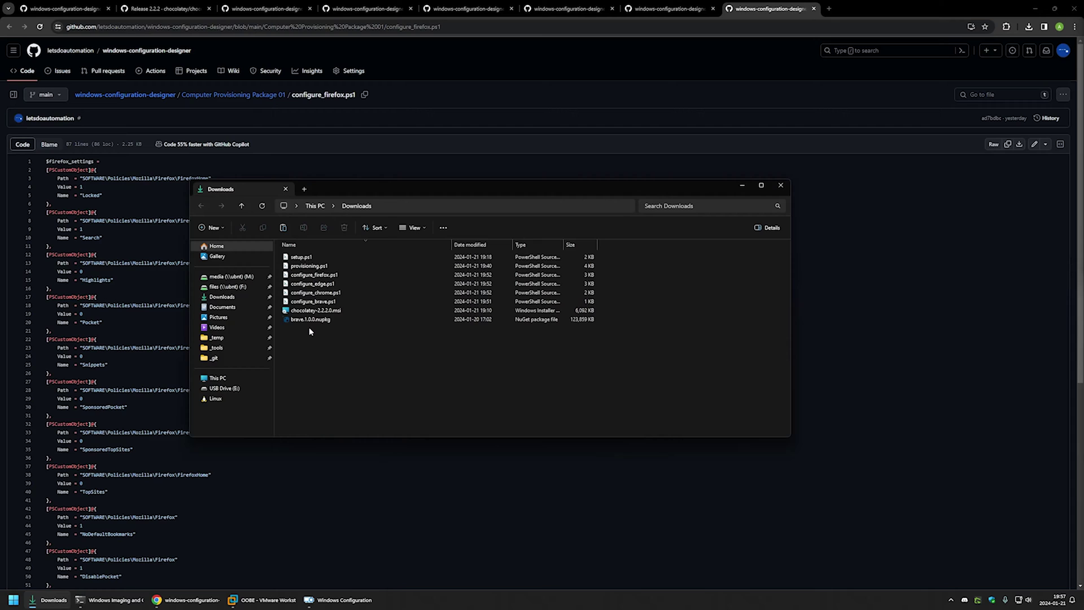
# - Switch to Windows Configuration Designer and create a provisioning package project named "package" for all Windows desktop editions, without importing a package
pyautogui.click(337, 600)
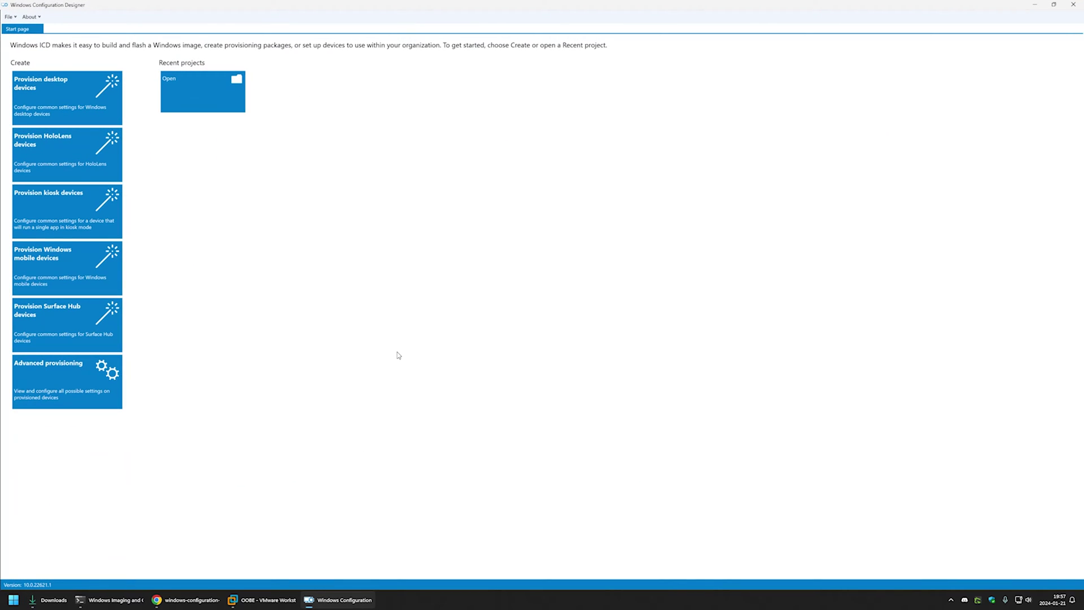
pyautogui.click(9, 17)
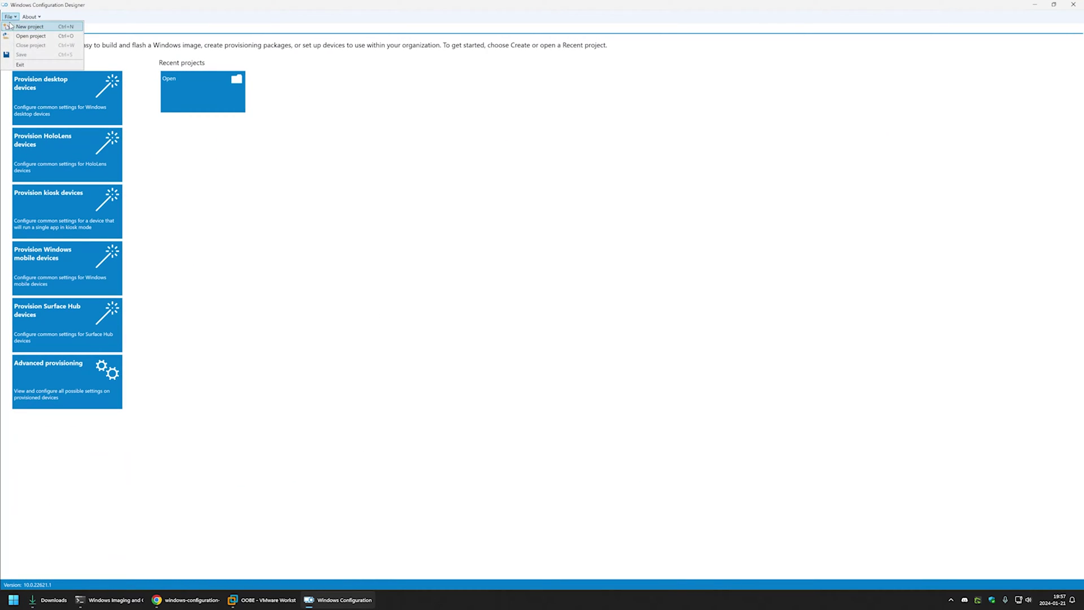
pyautogui.click(15, 26)
pyautogui.write('package')
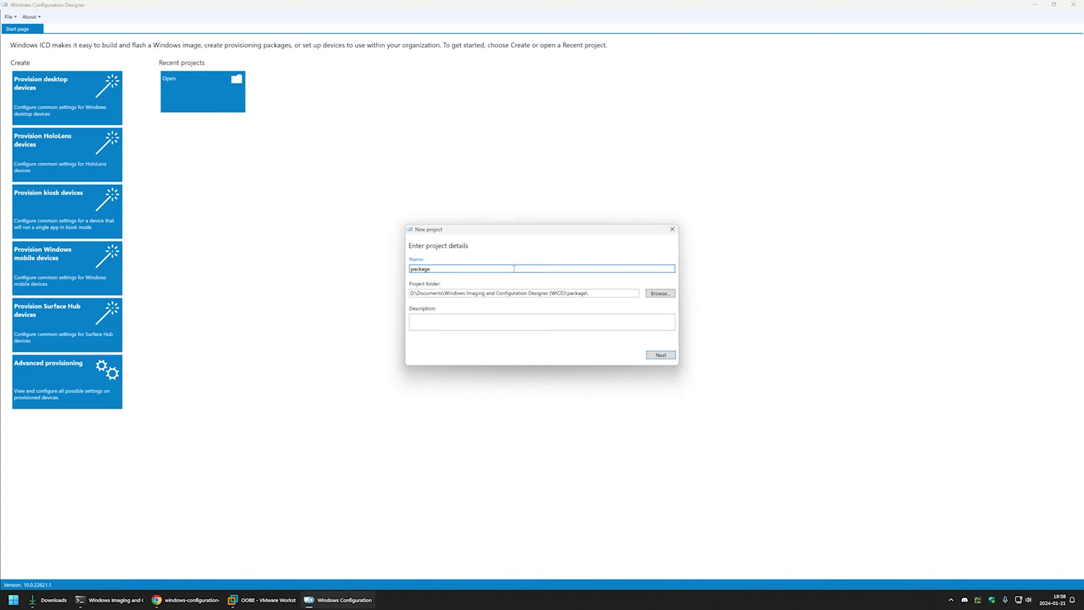
pyautogui.click(661, 355)
pyautogui.click(661, 355)
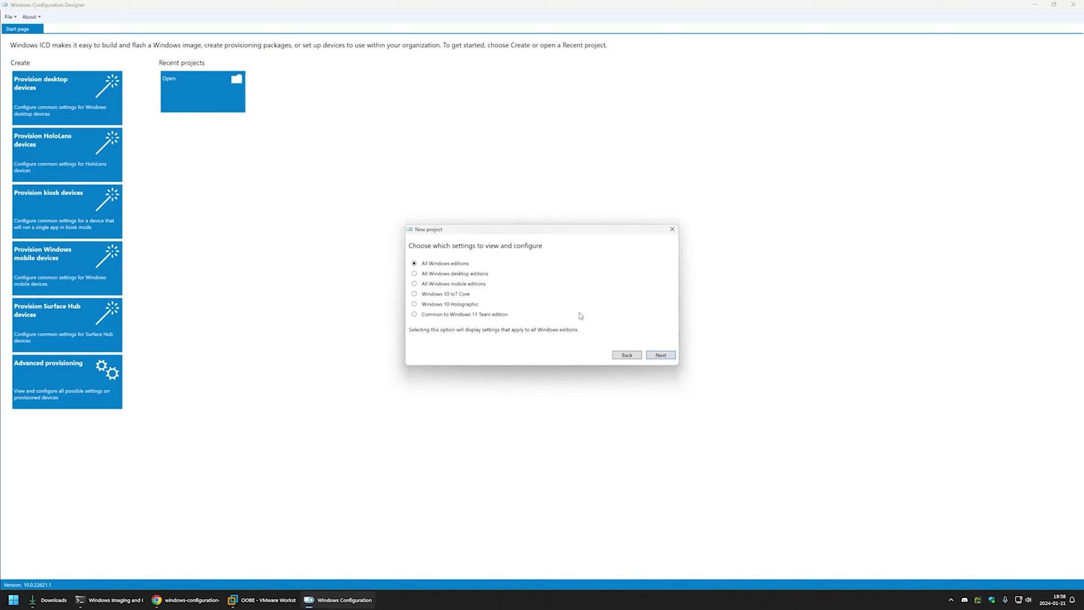
pyautogui.click(445, 275)
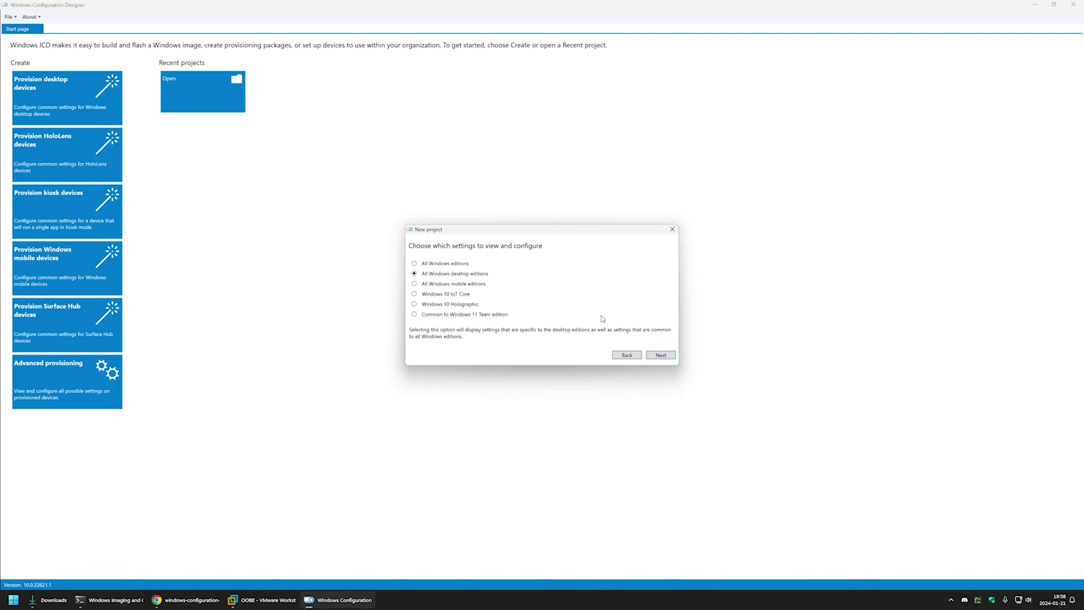
pyautogui.click(660, 355)
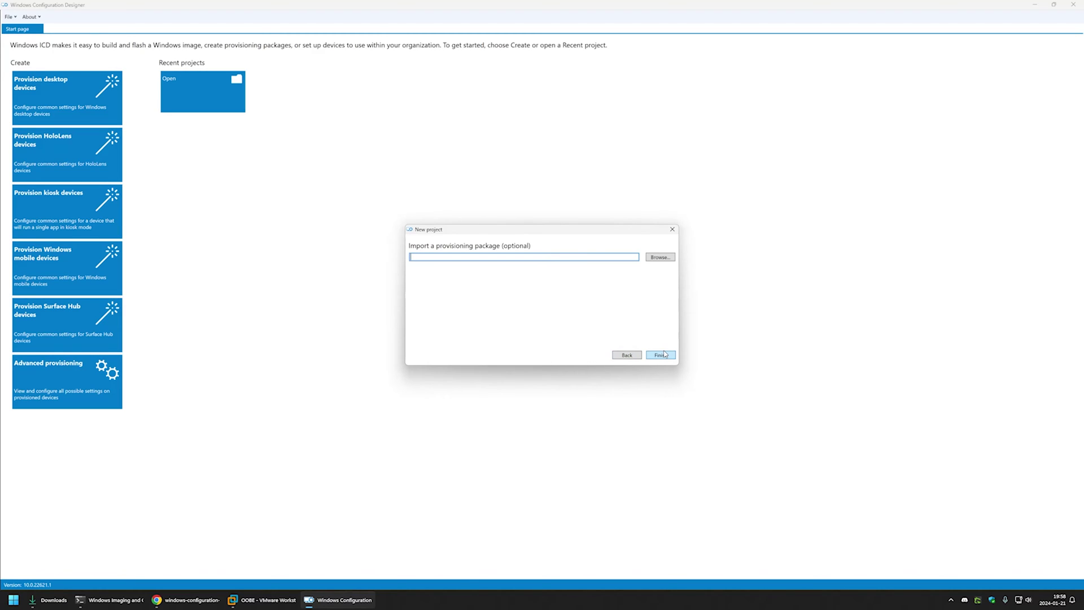
pyautogui.click(661, 355)
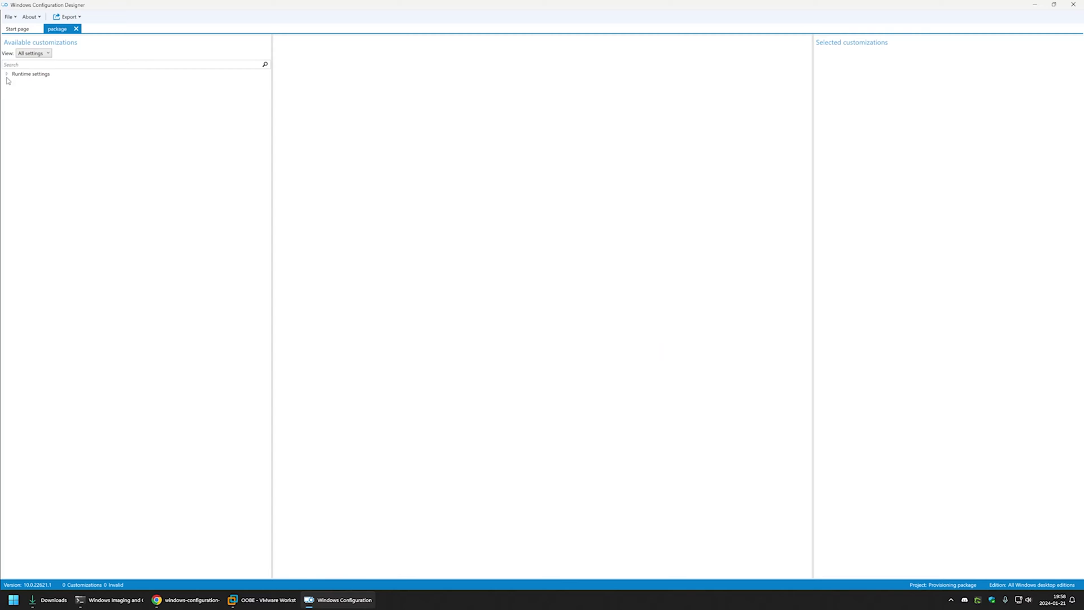
# - Set HideOobe to TRUE in the OOBE/Desktop runtime settings
pyautogui.click(7, 74)
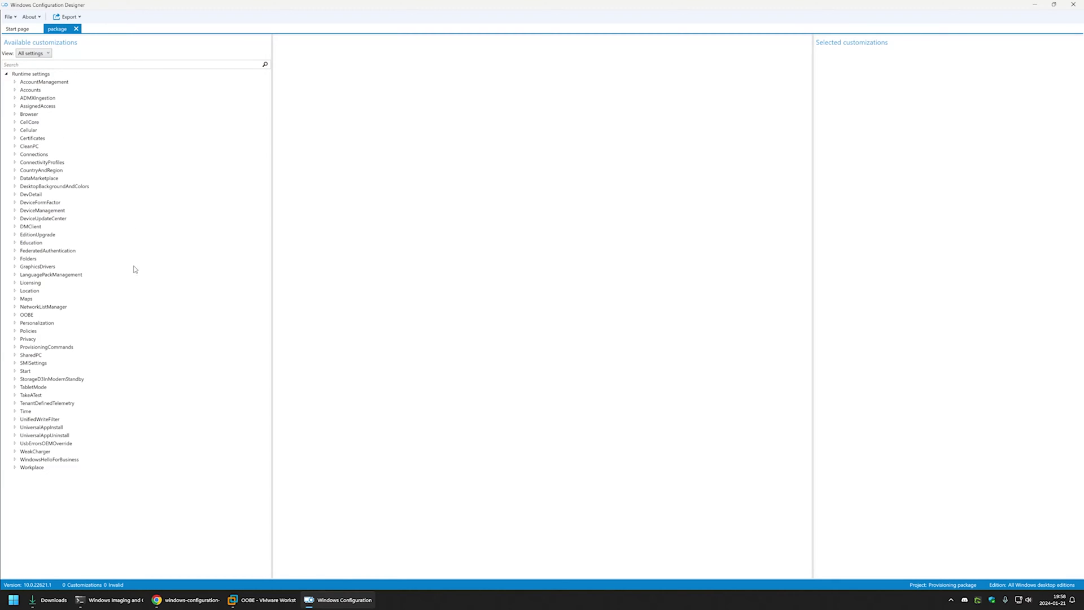
pyautogui.click(15, 316)
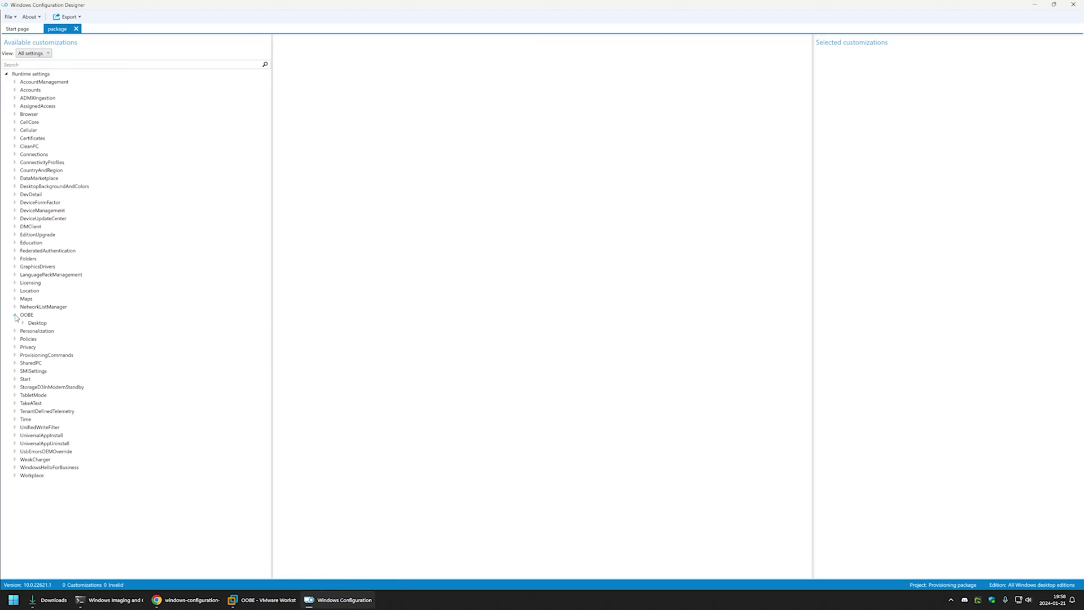
pyautogui.click(38, 324)
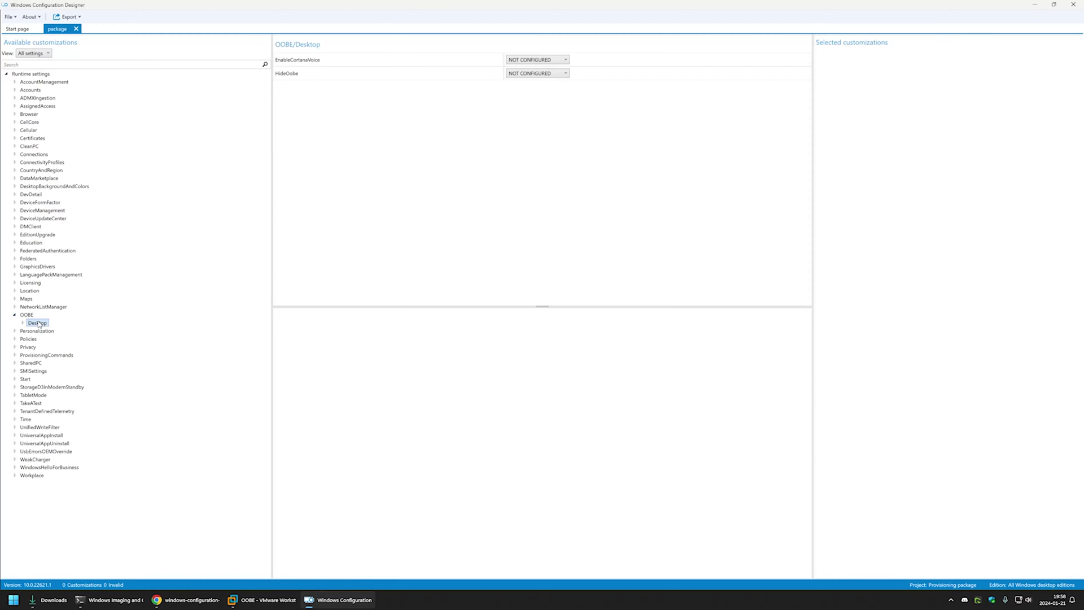
pyautogui.click(537, 73)
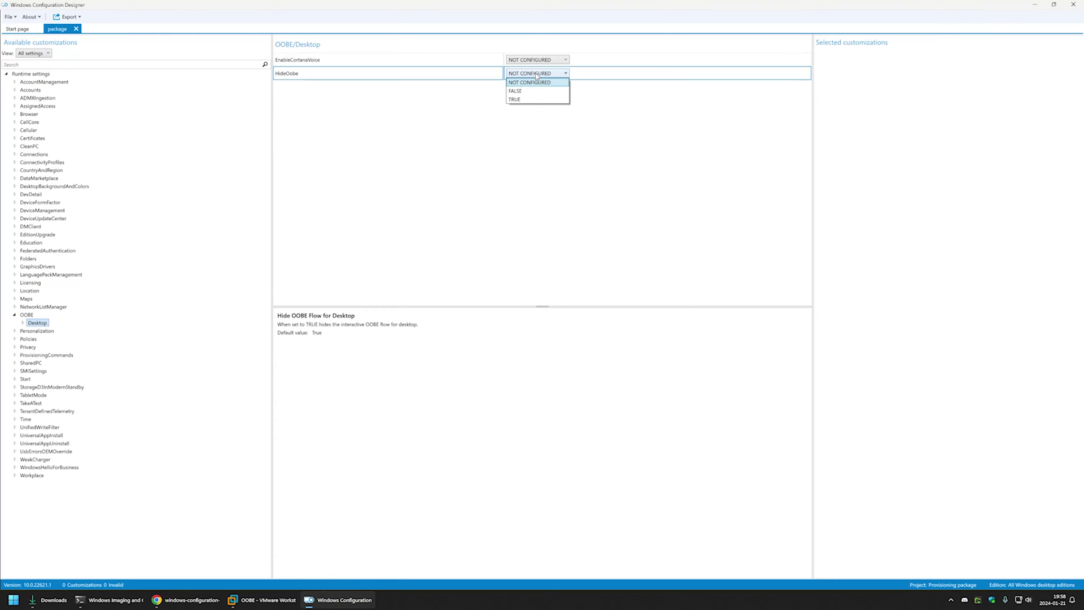
pyautogui.click(520, 101)
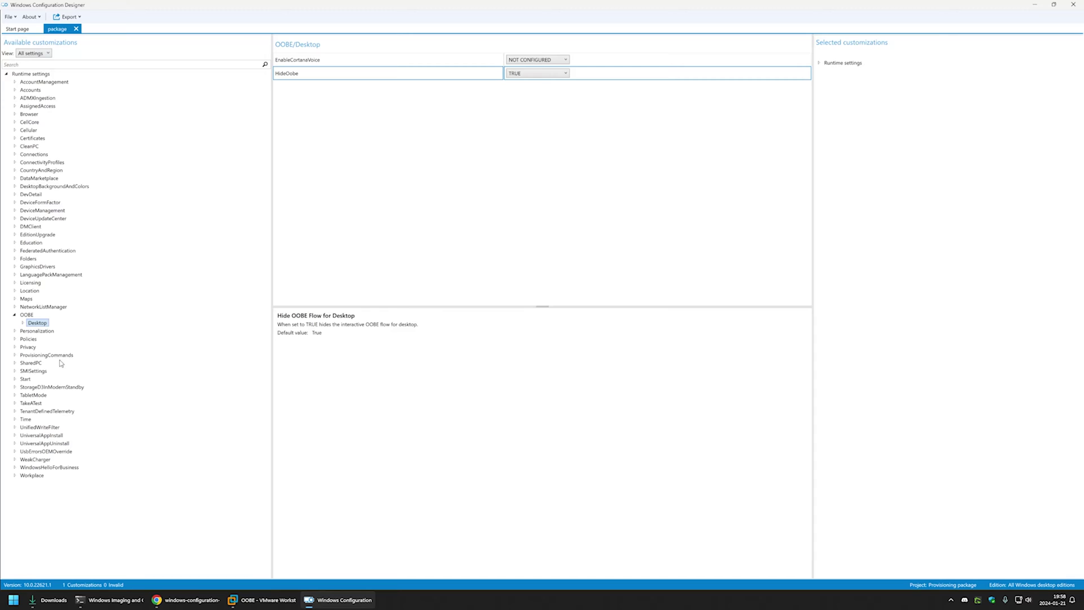
# - Add a command named install_chocolatey to the PrimaryContext of ProvisioningCommands
pyautogui.click(15, 355)
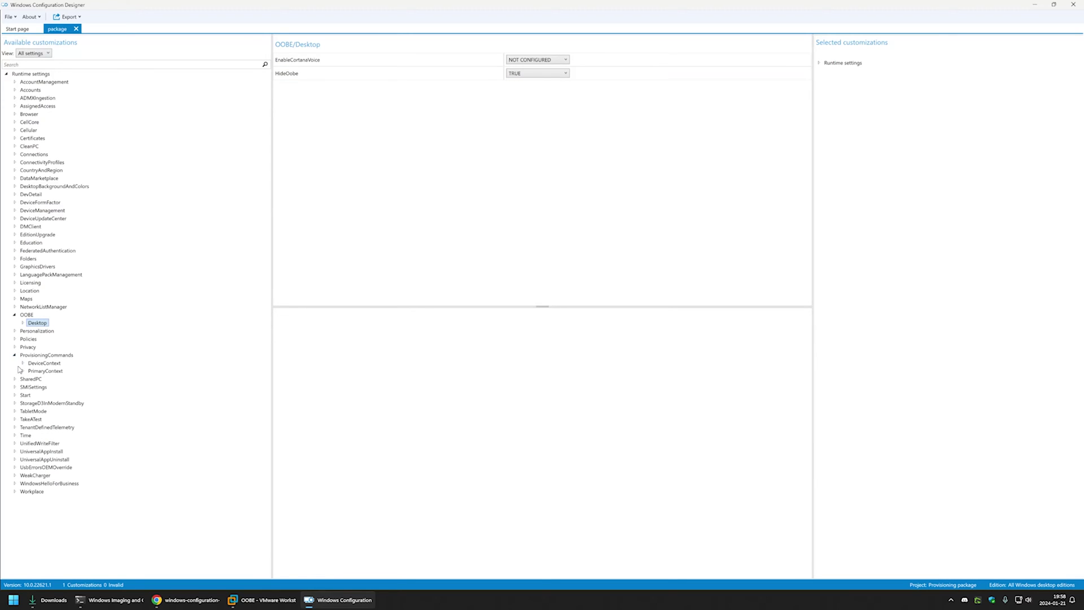
pyautogui.click(22, 372)
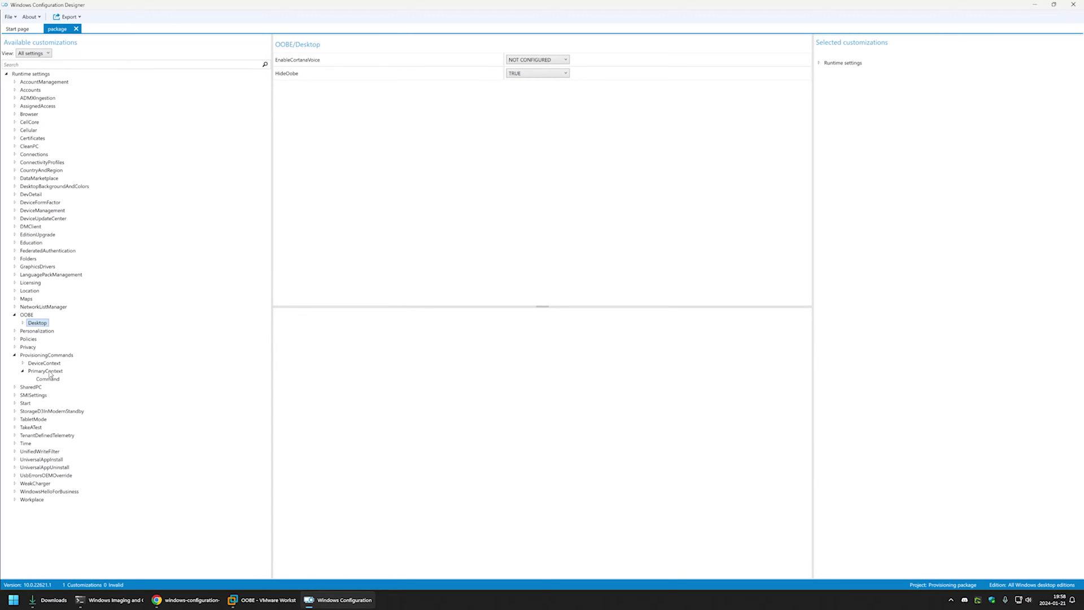
pyautogui.click(48, 379)
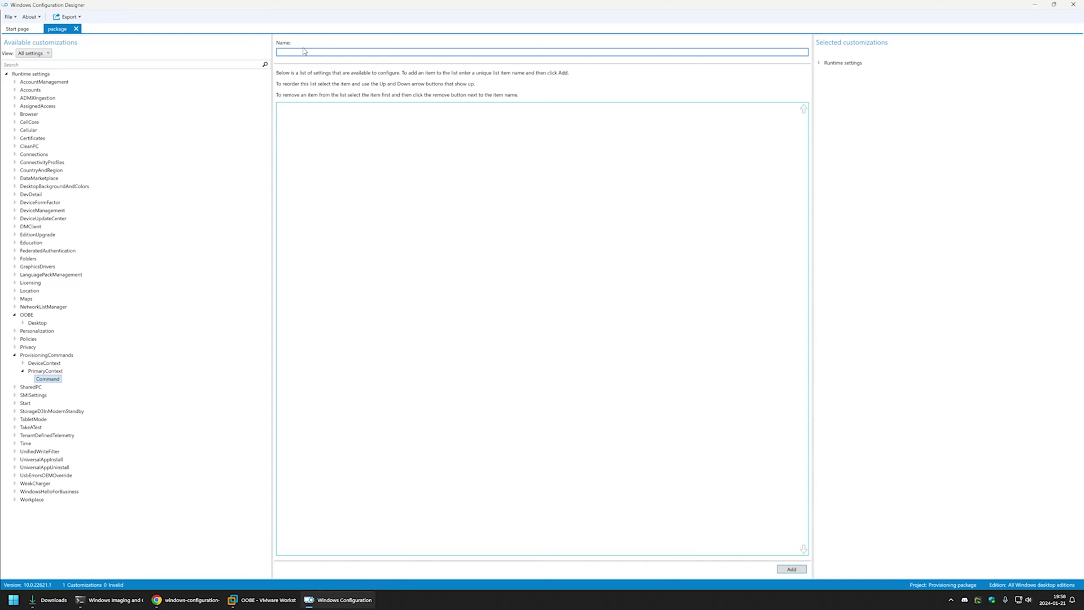
pyautogui.write('install_chocolatey')
pyautogui.click(797, 569)
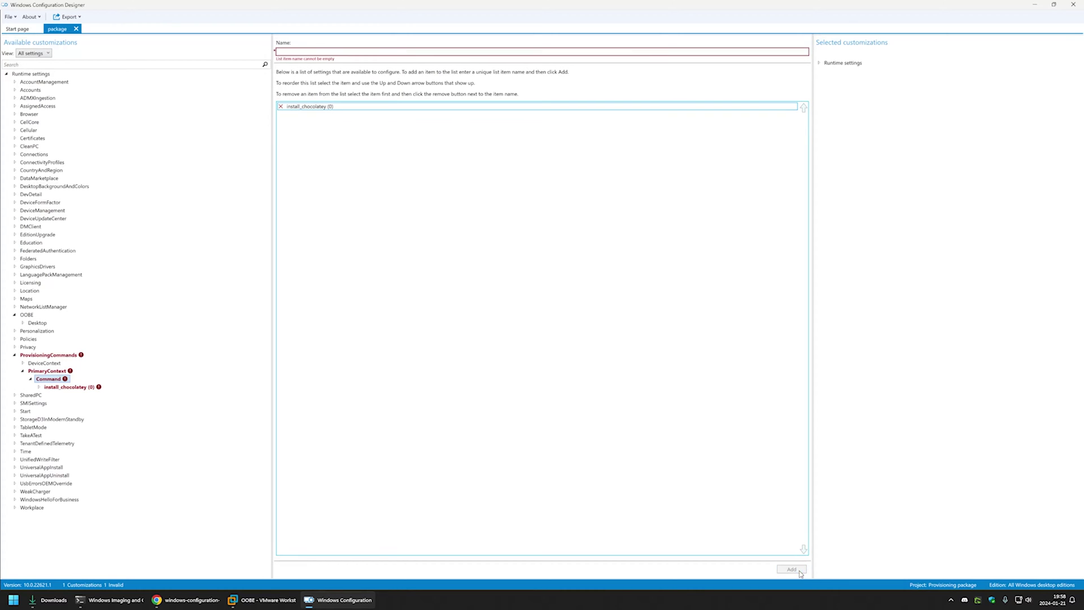
# - Set the install_chocolatey CommandLine to msiexec.exe /i chocolatey-2.2.2.0.msi /qn /norestart, copied from the GitHub package setup instructions in Chrome
pyautogui.click(66, 387)
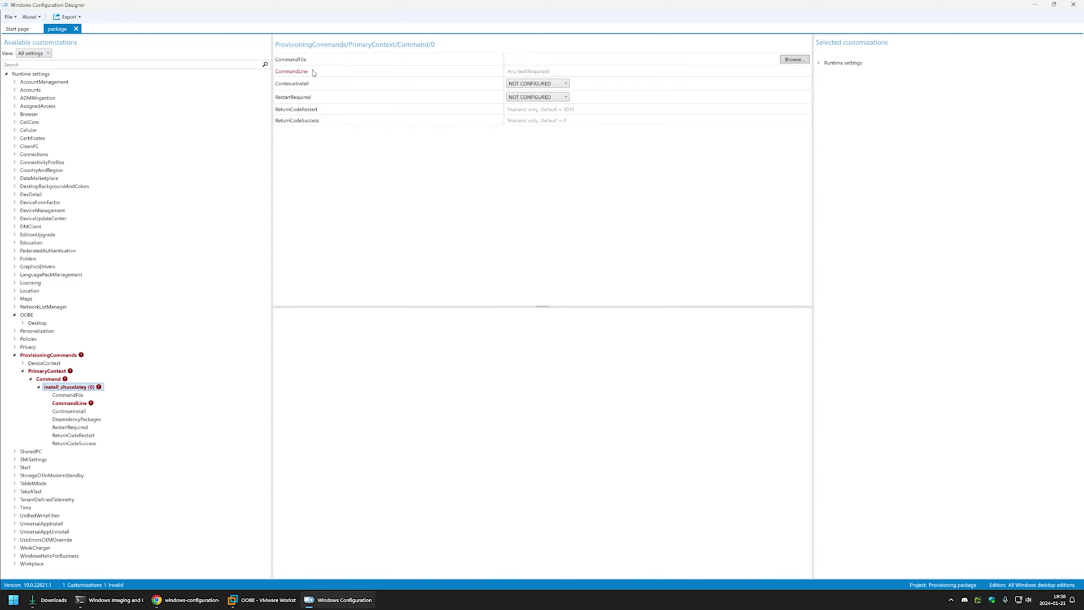
pyautogui.click(186, 599)
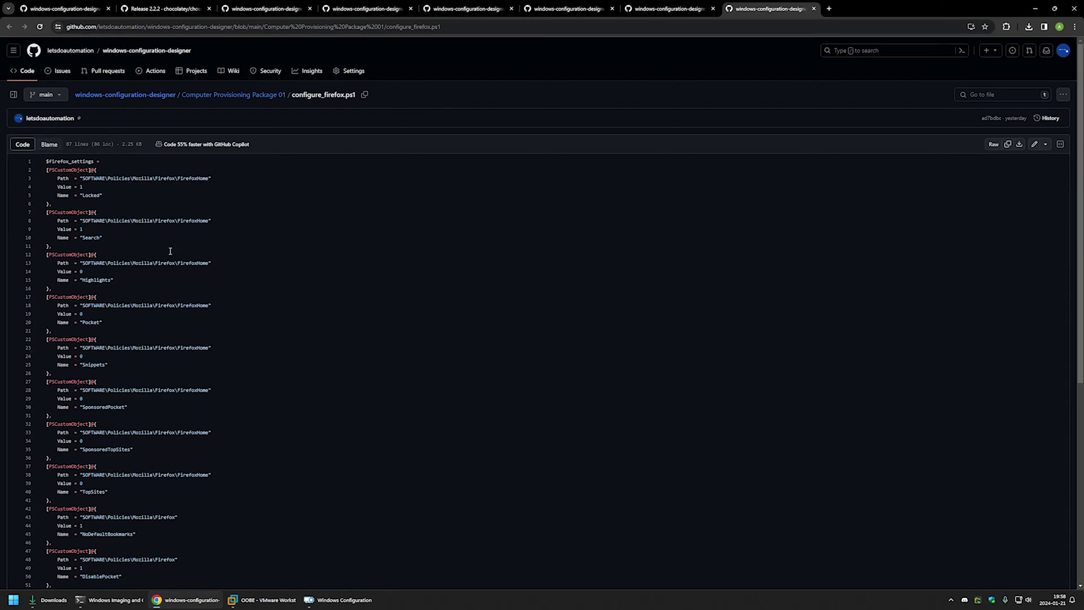
pyautogui.scroll(-7, 315, 303)
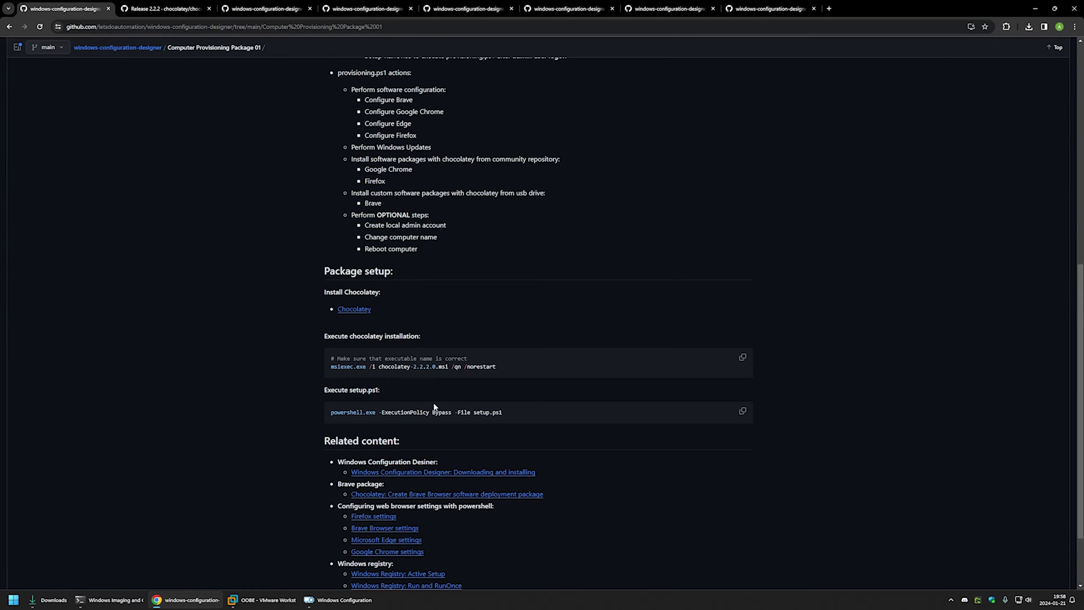
pyautogui.moveTo(342, 367); pyautogui.dragTo(481, 363)
pyautogui.moveTo(709, 360); pyautogui.dragTo(368, 371)
pyautogui.rightClick(350, 366)
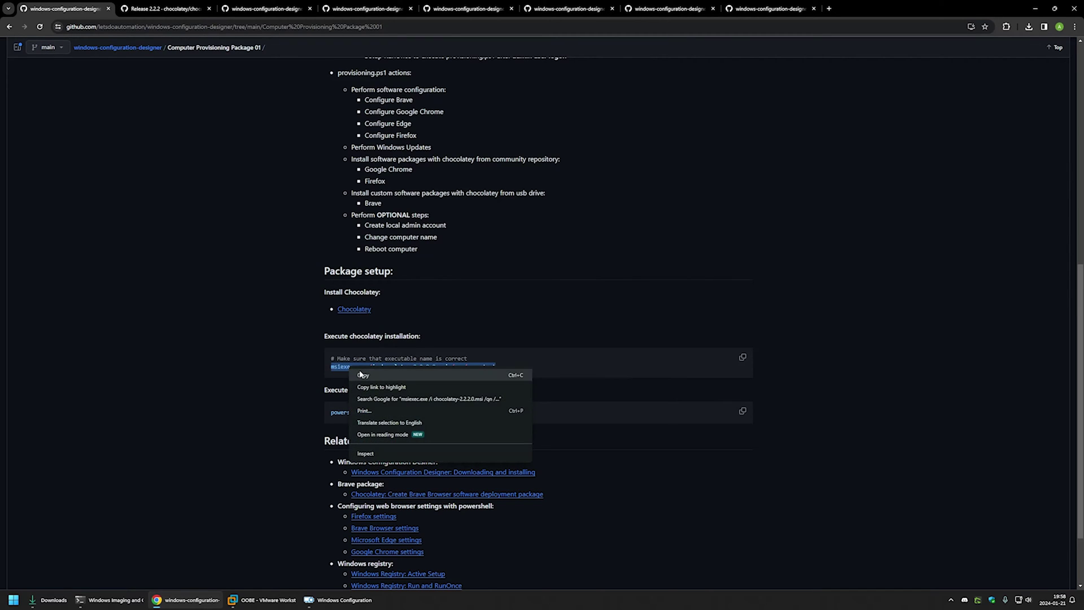
pyautogui.click(364, 374)
pyautogui.click(330, 604)
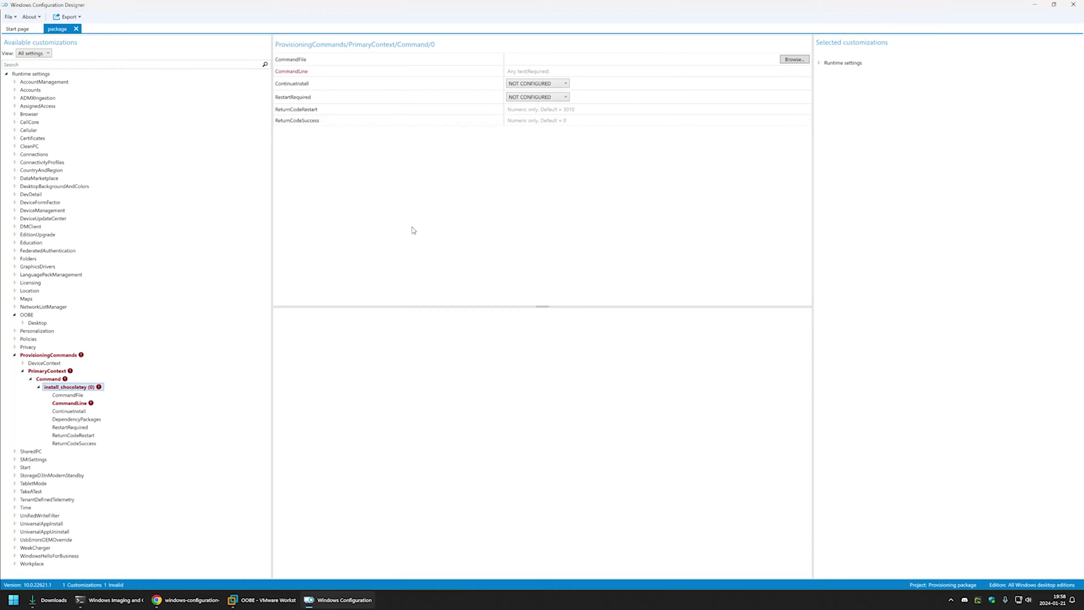
pyautogui.click(520, 72)
pyautogui.hotkey('ctrl', 'v')
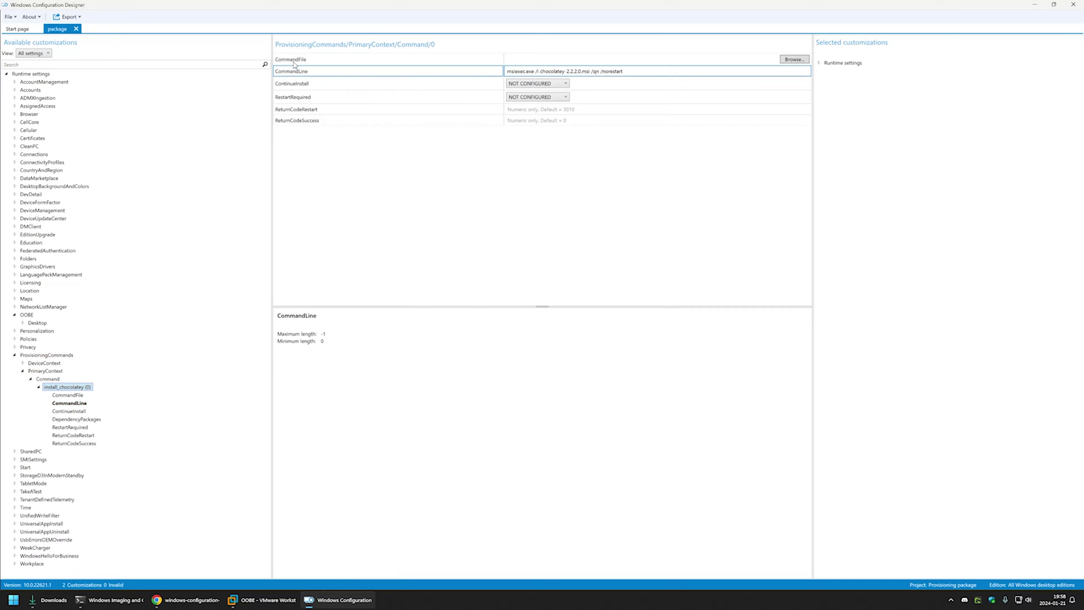
# - Set the CommandFile of install_chocolatey to chocolatey-2.2.2.0.msi from the Downloads folder
pyautogui.click(793, 59)
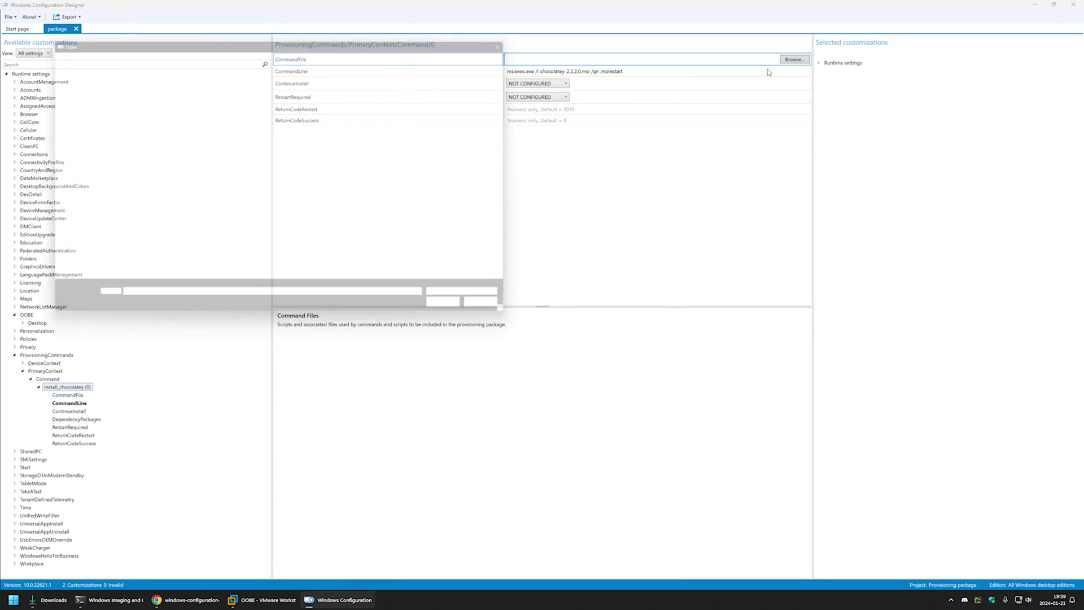
pyautogui.click(35, 112)
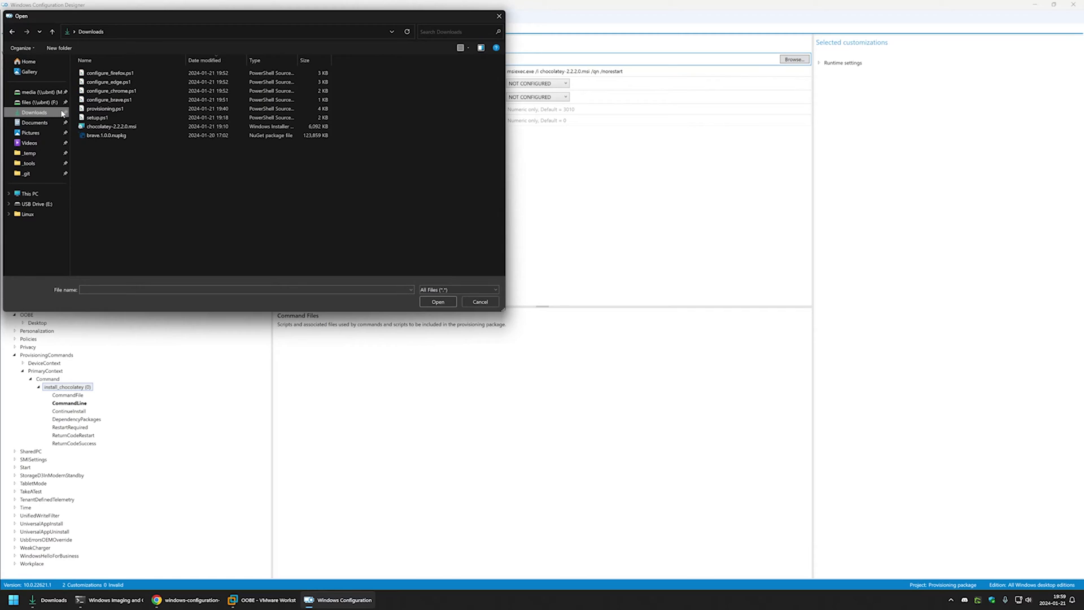
pyautogui.doubleClick(140, 127)
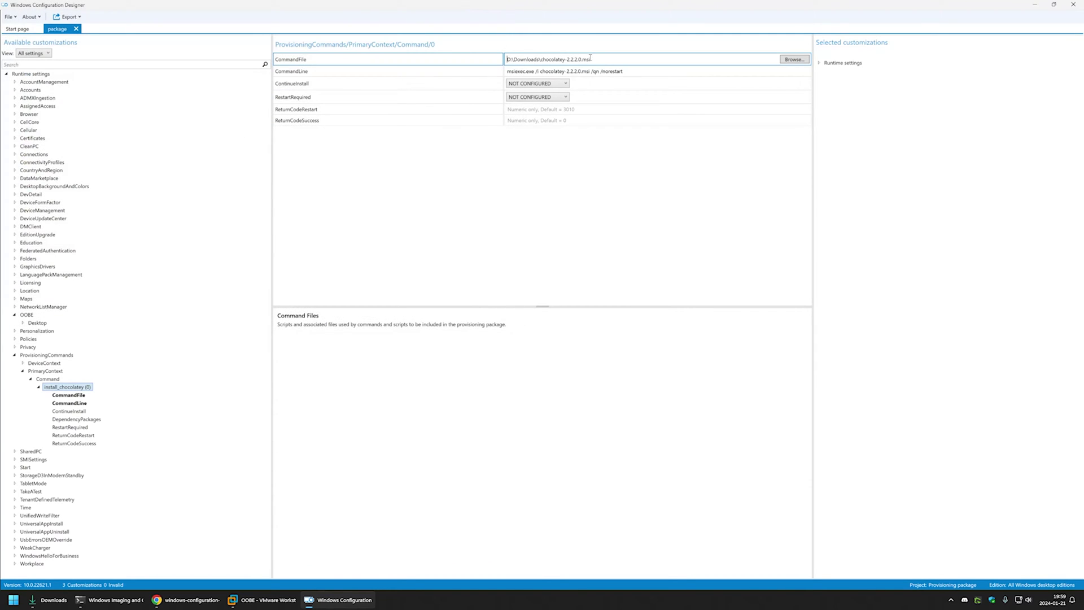
pyautogui.moveTo(591, 58); pyautogui.dragTo(498, 60)
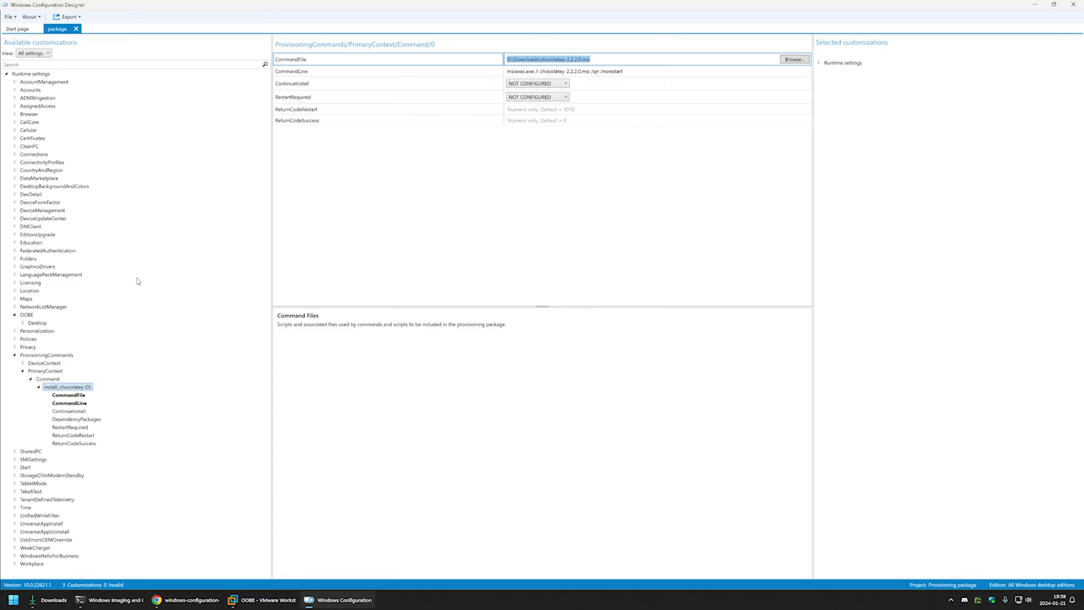
# - Set the DeviceContext CommandLine to powershell.exe -ExecutionPolicy Bypass -File setup.ps1, copied from the GitHub page in Chrome
pyautogui.click(23, 364)
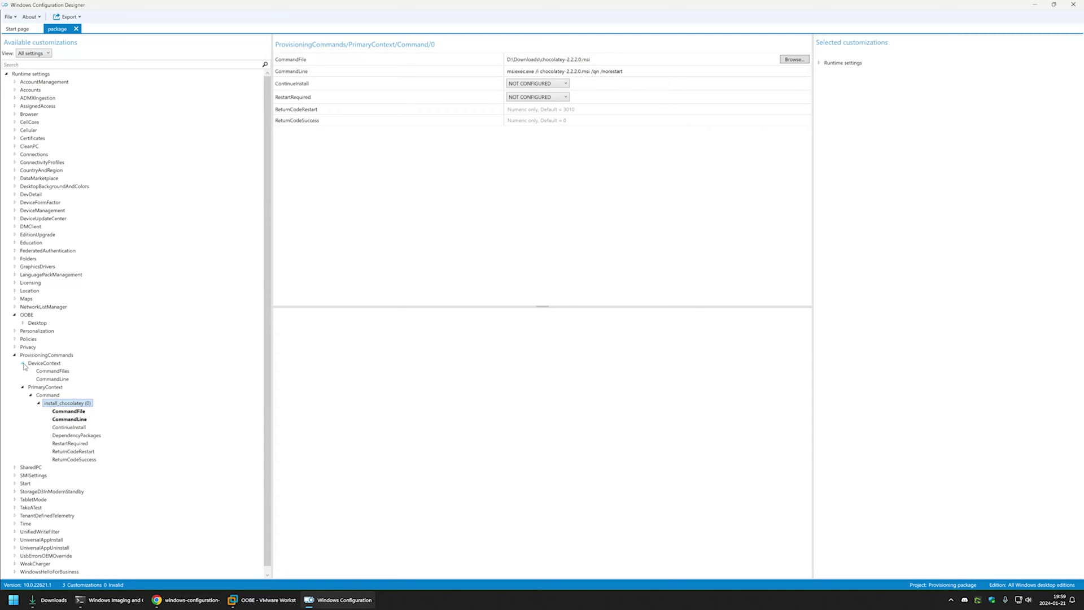
pyautogui.click(38, 365)
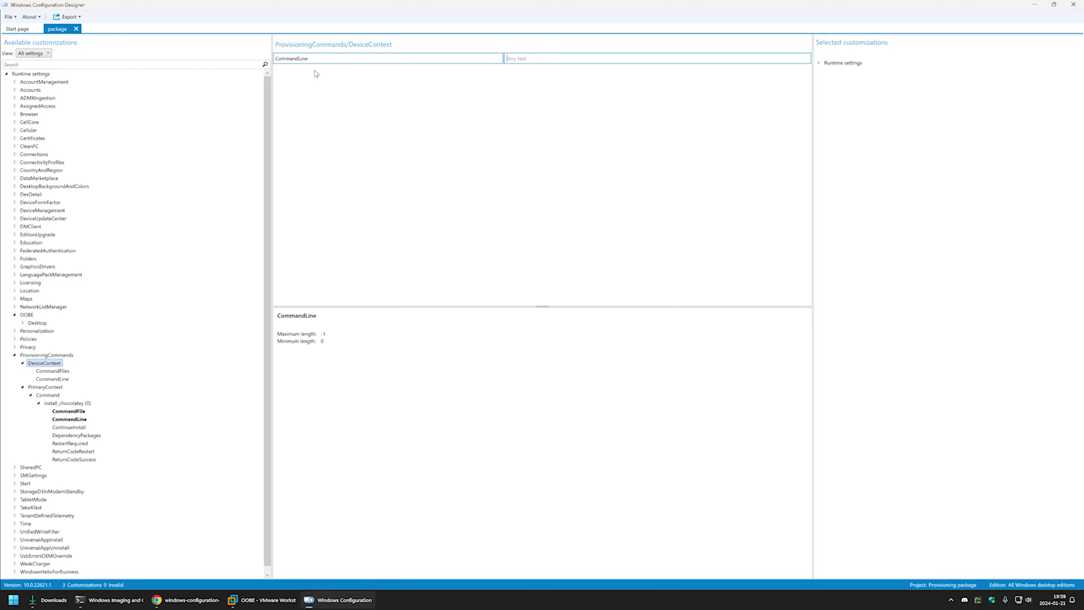
pyautogui.click(189, 600)
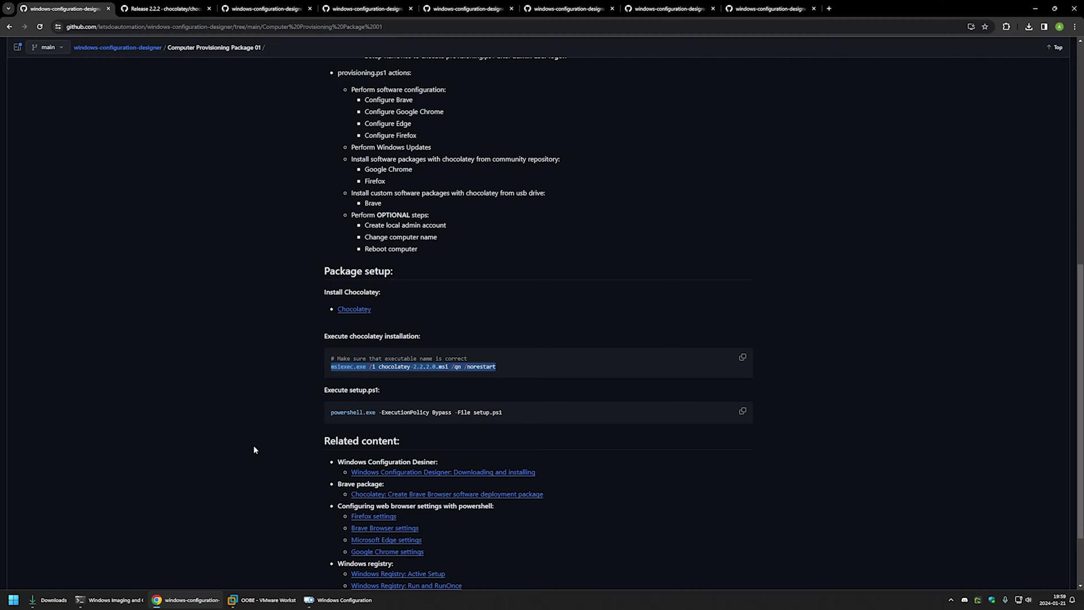
pyautogui.moveTo(509, 418); pyautogui.dragTo(331, 416)
pyautogui.click(507, 412)
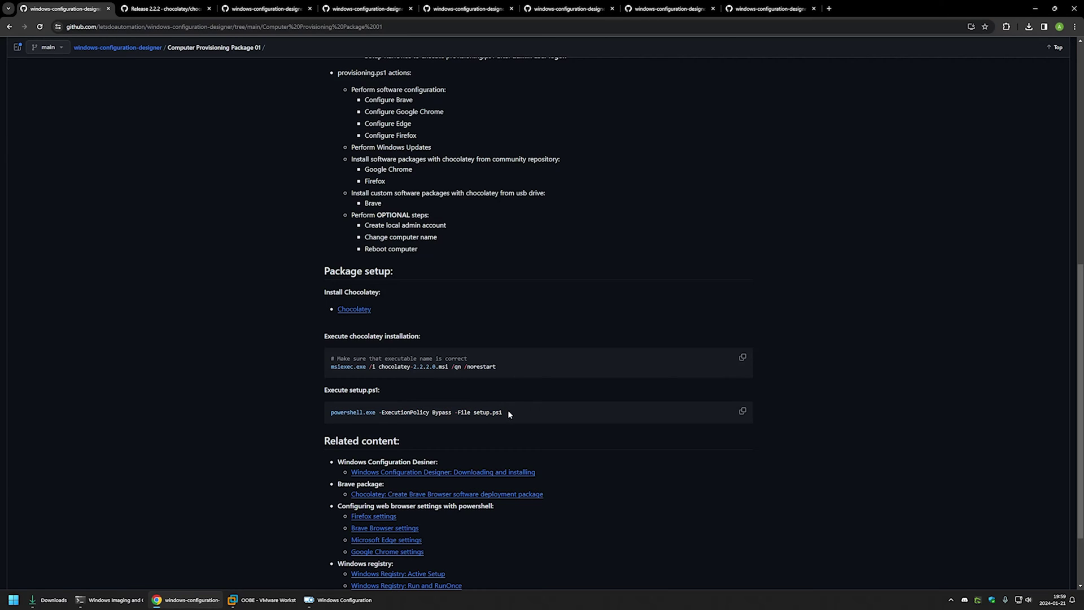
pyautogui.moveTo(508, 412); pyautogui.dragTo(474, 412)
pyautogui.click(743, 412)
pyautogui.click(338, 600)
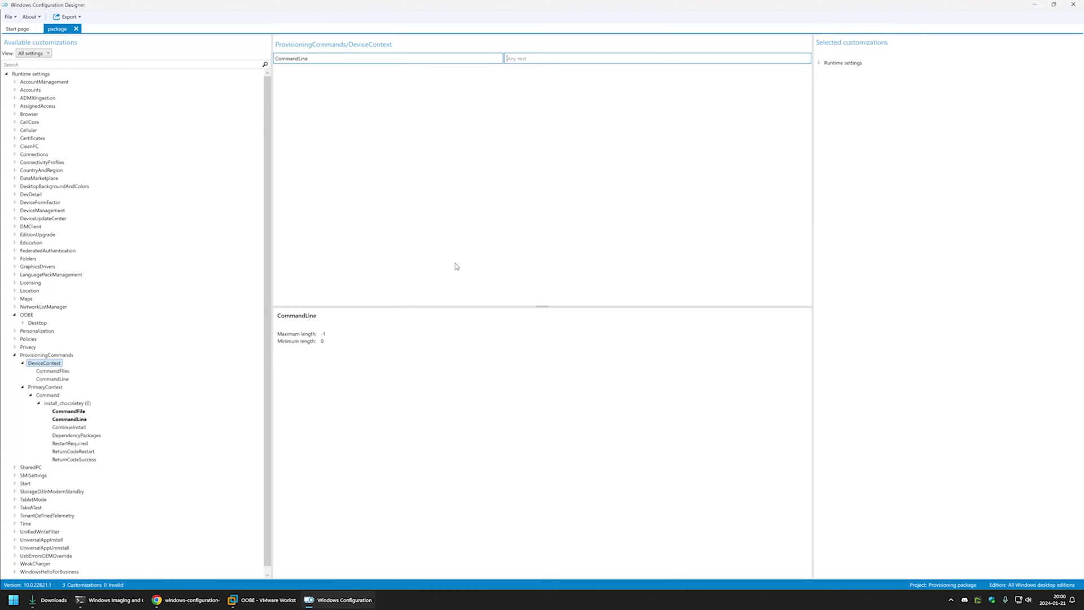
pyautogui.hotkey('ctrl', 'v')
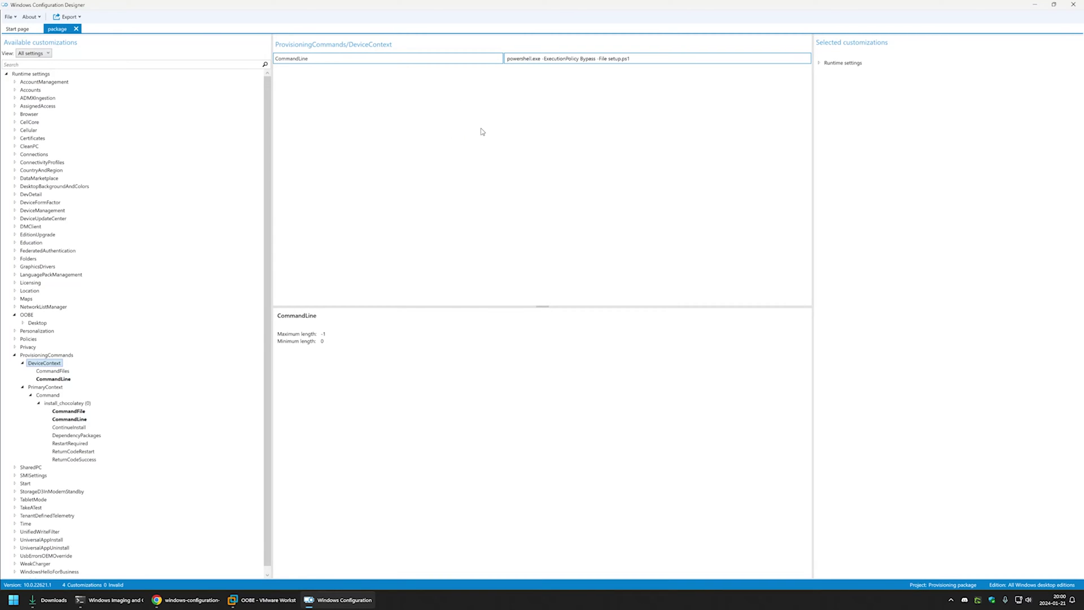
# - Add configure_firefox, configure_edge, configure_chrome, configure_brave, provisioning and setup .ps1 scripts from Downloads to the DeviceContext CommandFiles
pyautogui.click(64, 372)
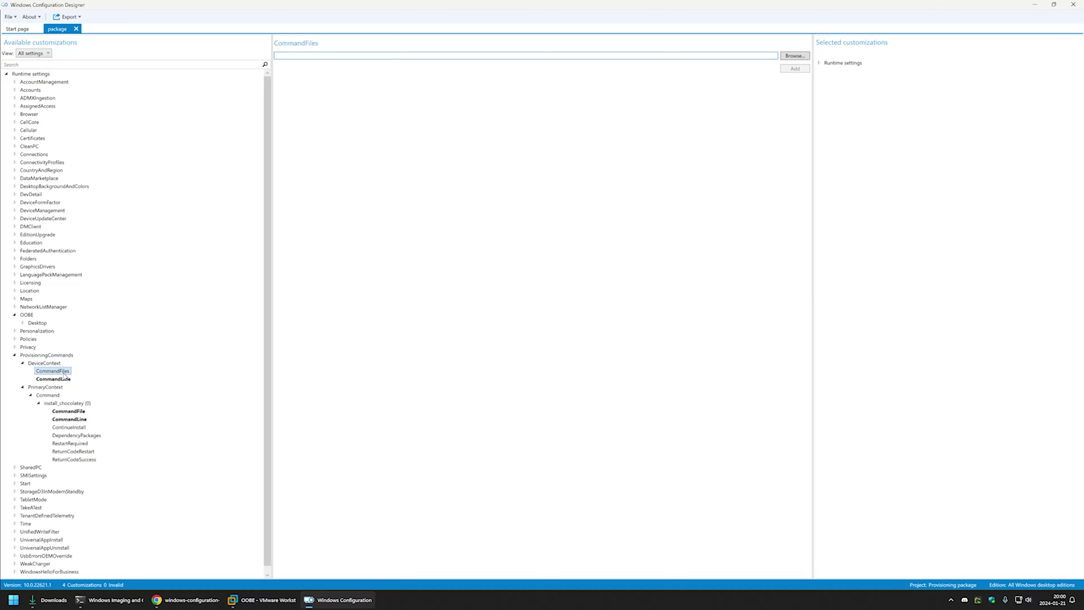
pyautogui.click(782, 57)
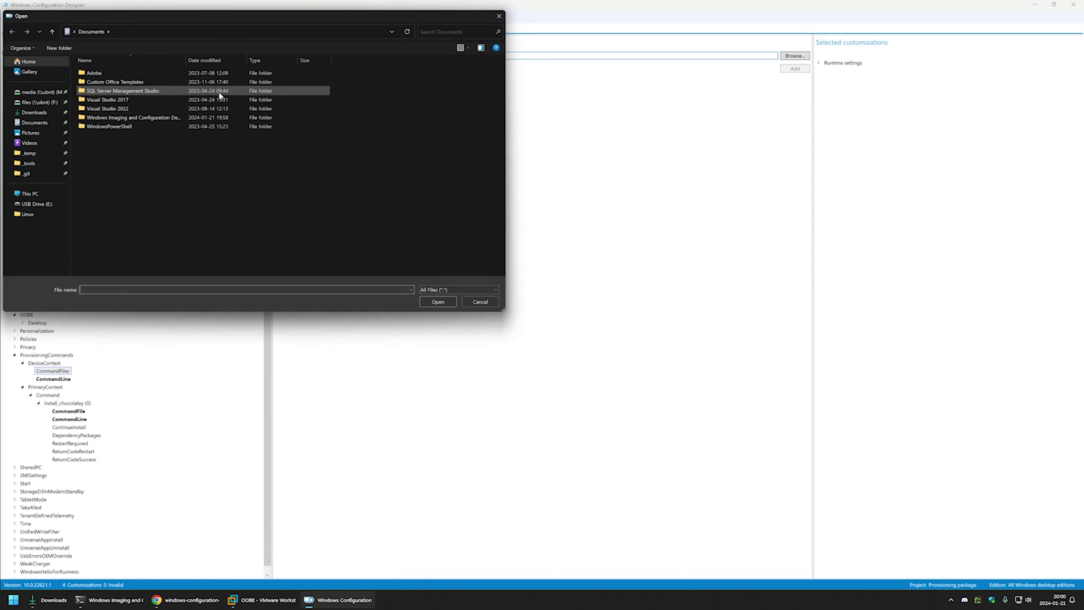
pyautogui.click(32, 112)
pyautogui.moveTo(224, 15); pyautogui.dragTo(552, 118)
pyautogui.click(470, 178)
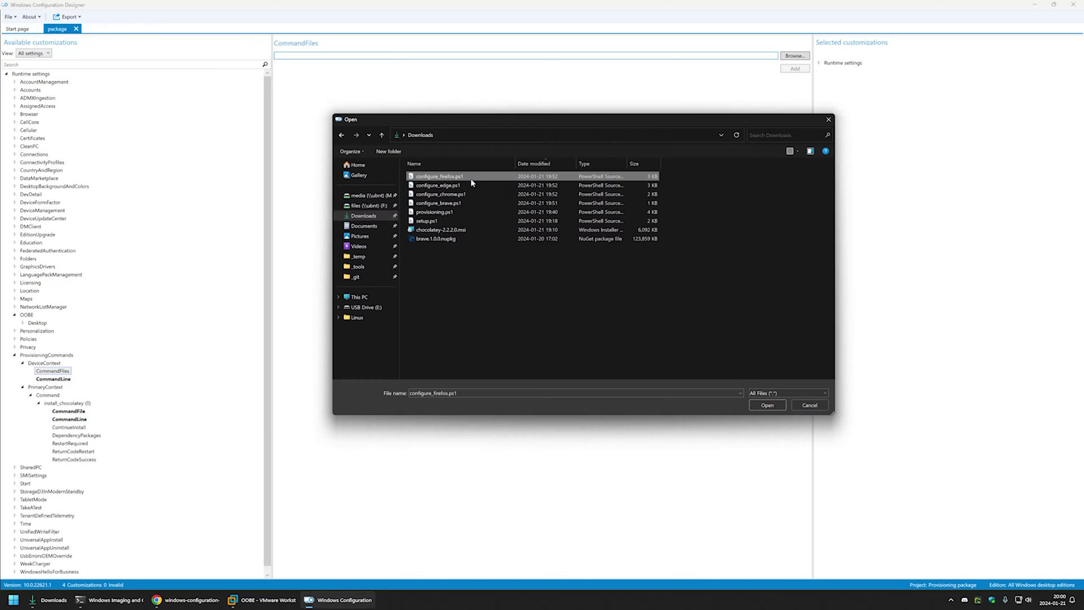
pyautogui.keyDown('shift'); pyautogui.click(455, 221); pyautogui.keyUp('shift')
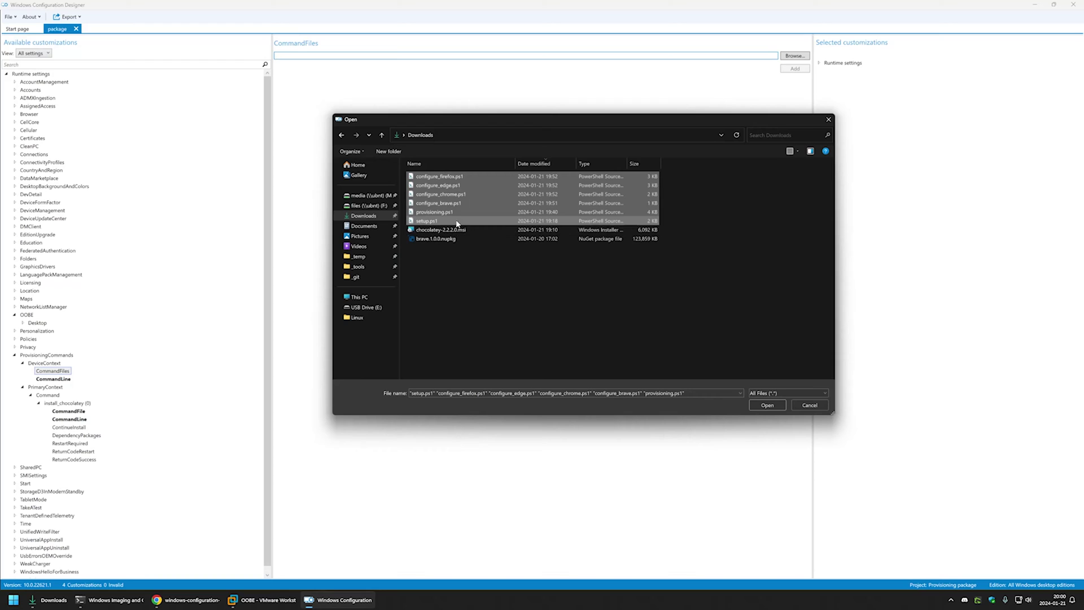
pyautogui.click(765, 405)
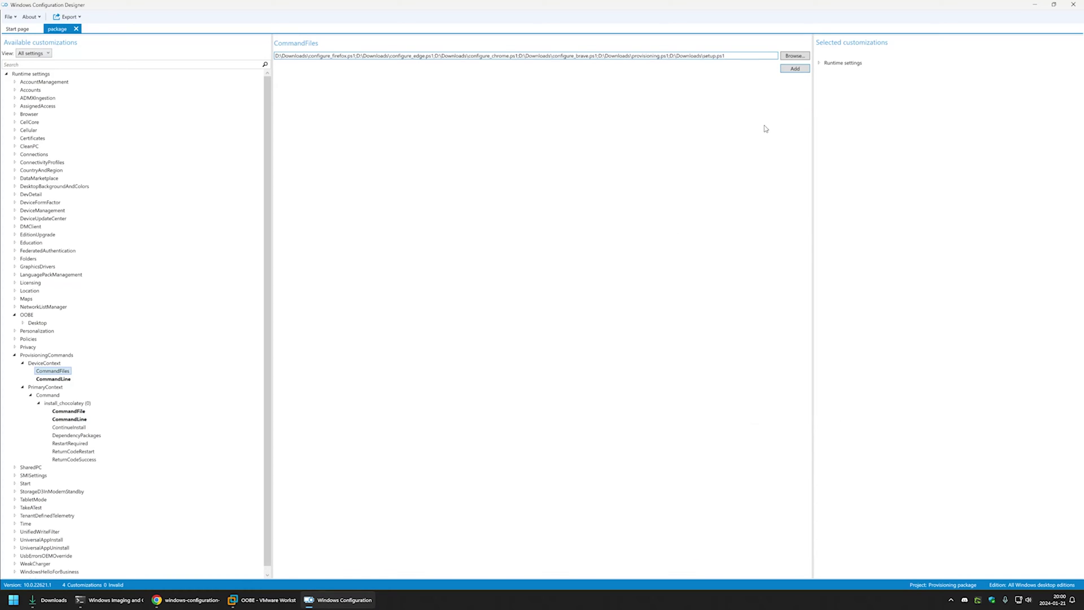
pyautogui.click(797, 70)
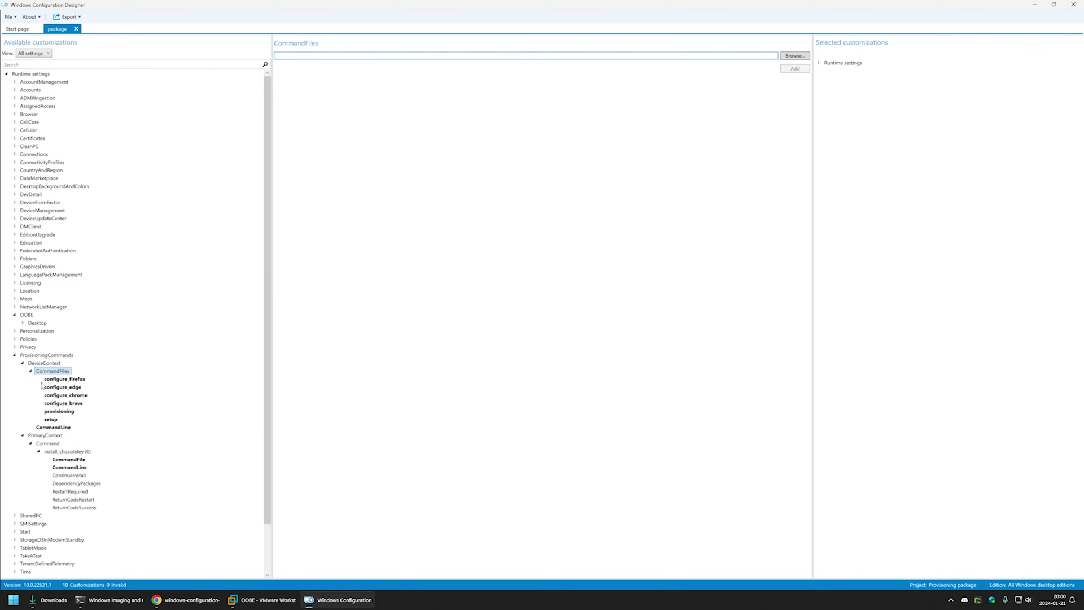
pyautogui.click(51, 419)
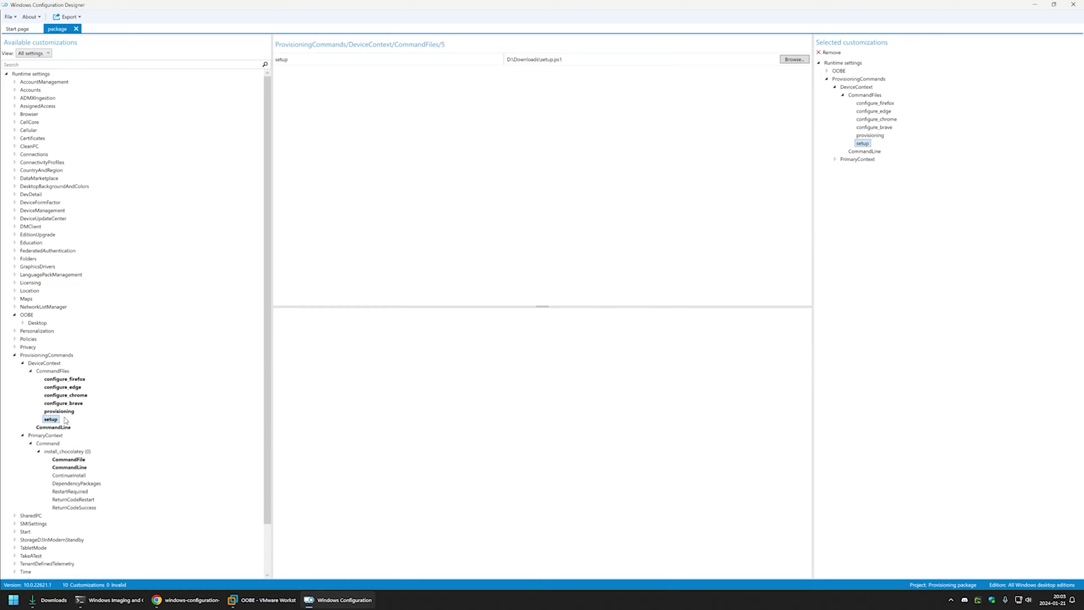
# - Export and build the provisioning package with the default name, owner, version, security details and output location
pyautogui.click(61, 18)
pyautogui.click(56, 27)
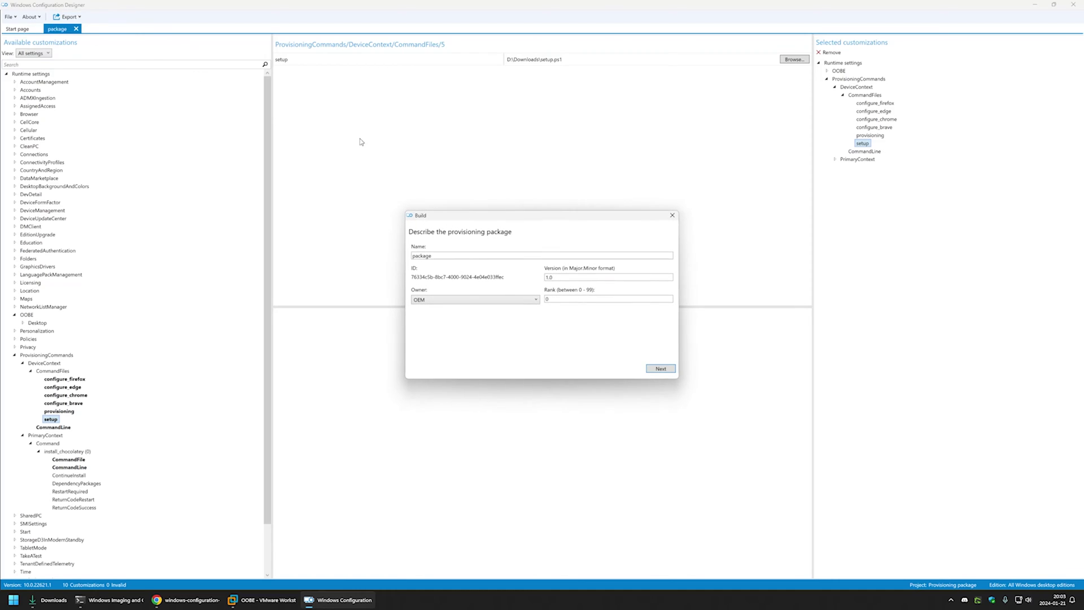
pyautogui.click(661, 369)
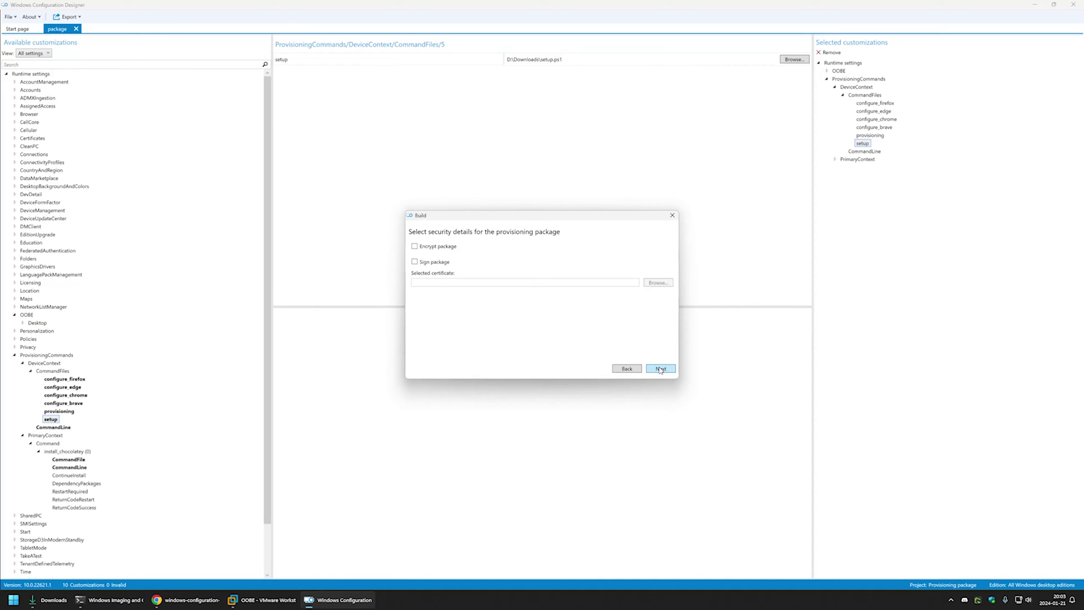
pyautogui.click(661, 369)
pyautogui.click(660, 369)
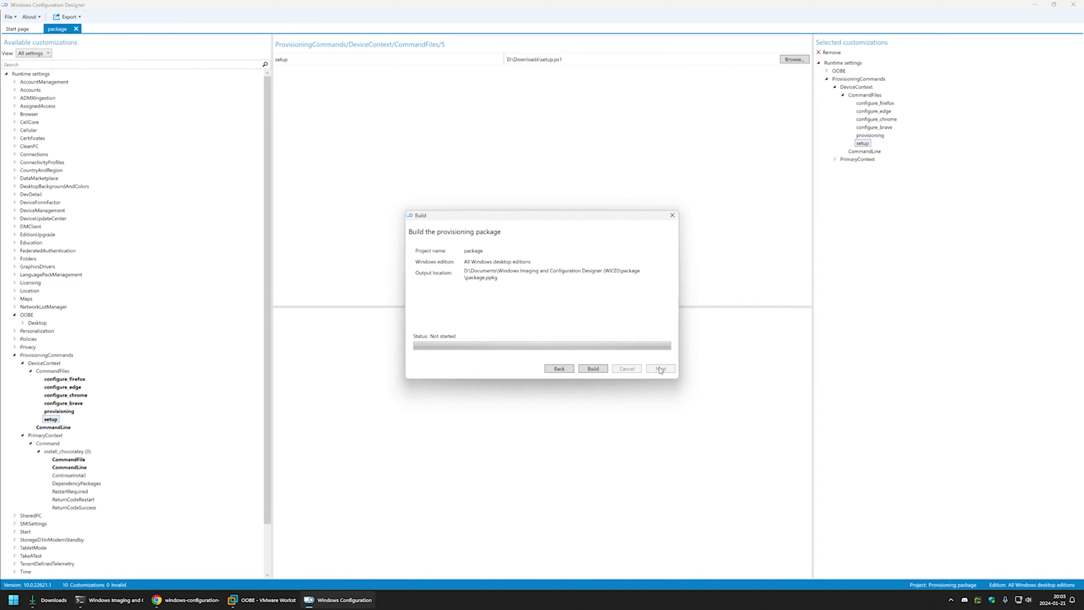
pyautogui.click(593, 369)
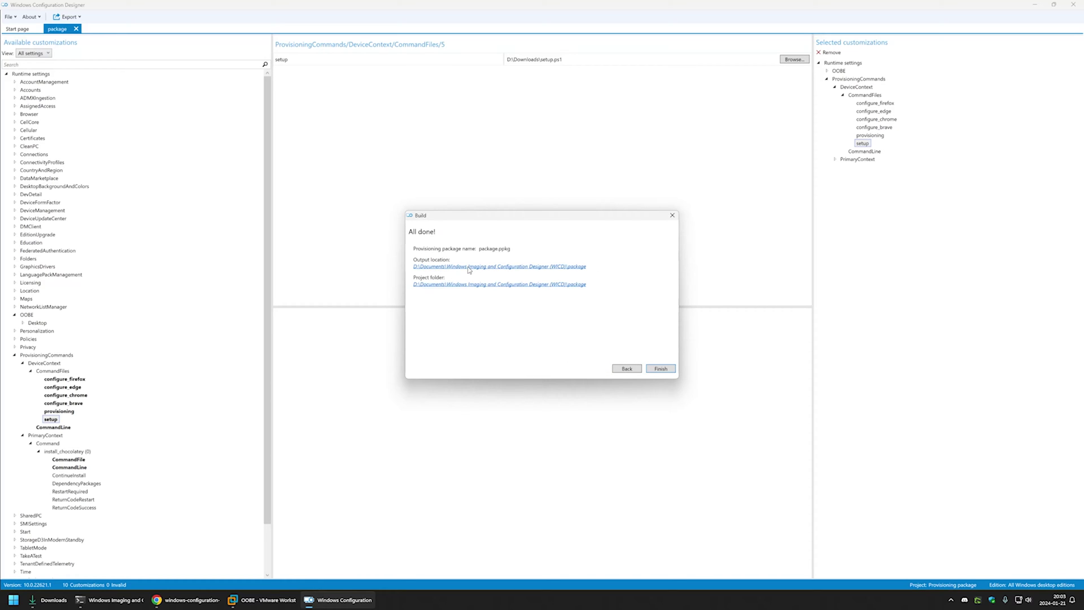
# - Open the build's output location in File Explorer and copy package.ppkg to the root of USB Drive (E:)
pyautogui.click(510, 268)
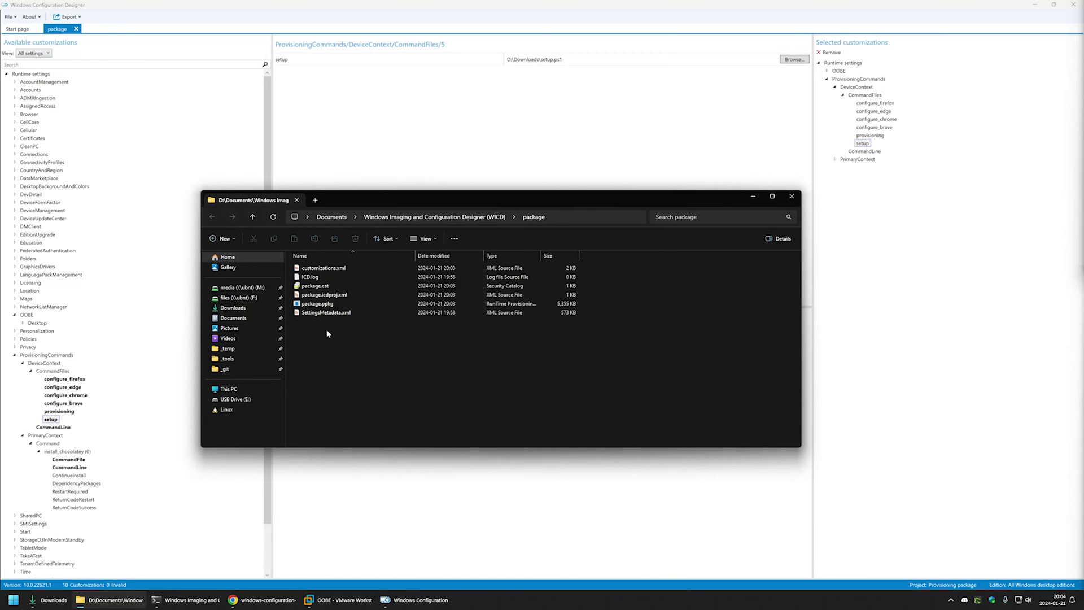
pyautogui.click(318, 307)
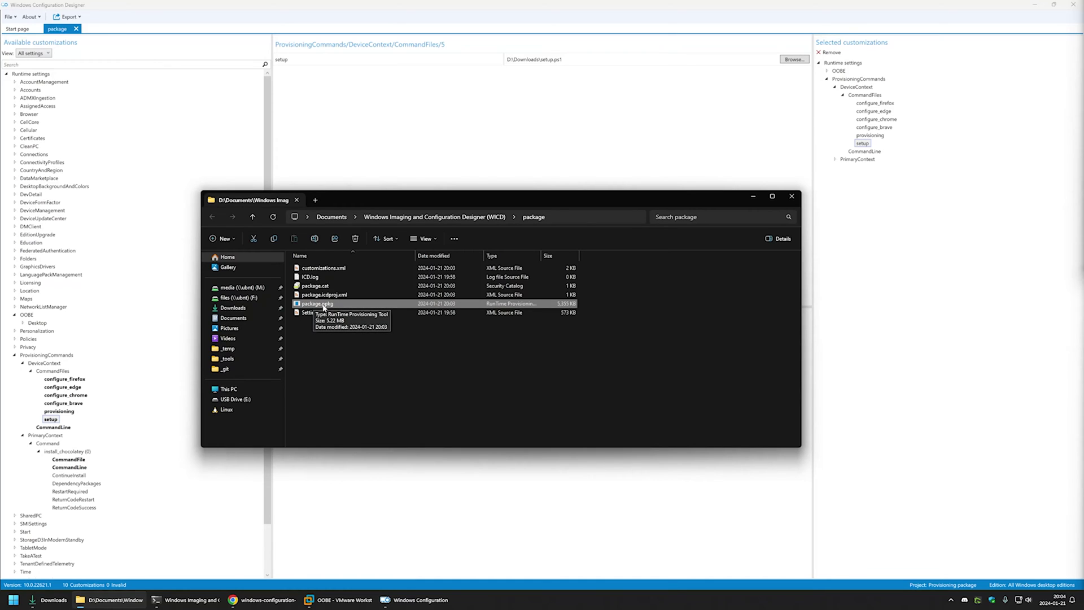
pyautogui.rightClick(307, 304)
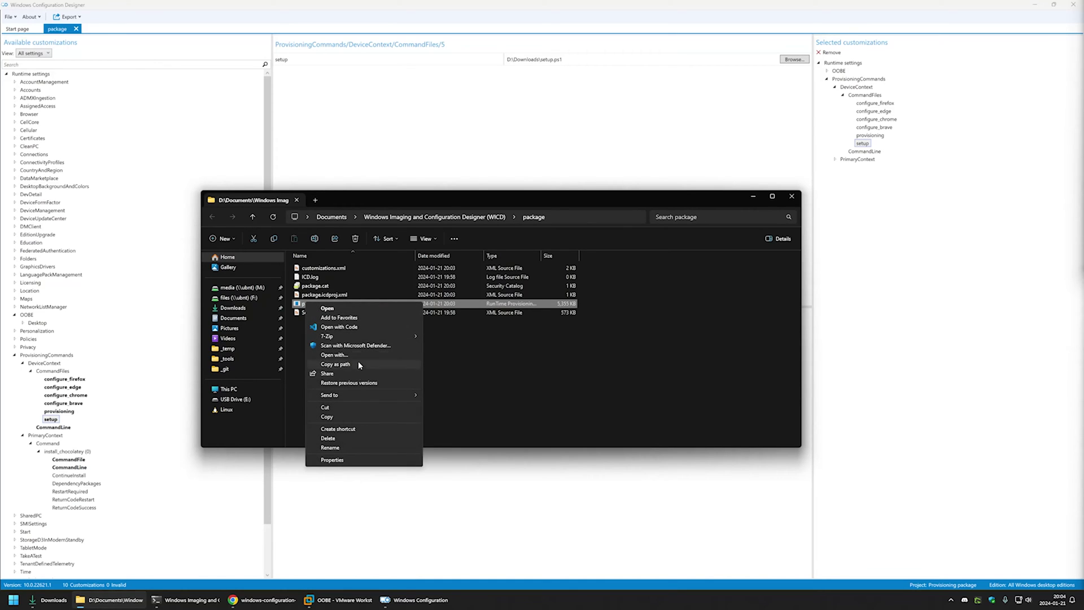
pyautogui.click(335, 412)
pyautogui.click(265, 399)
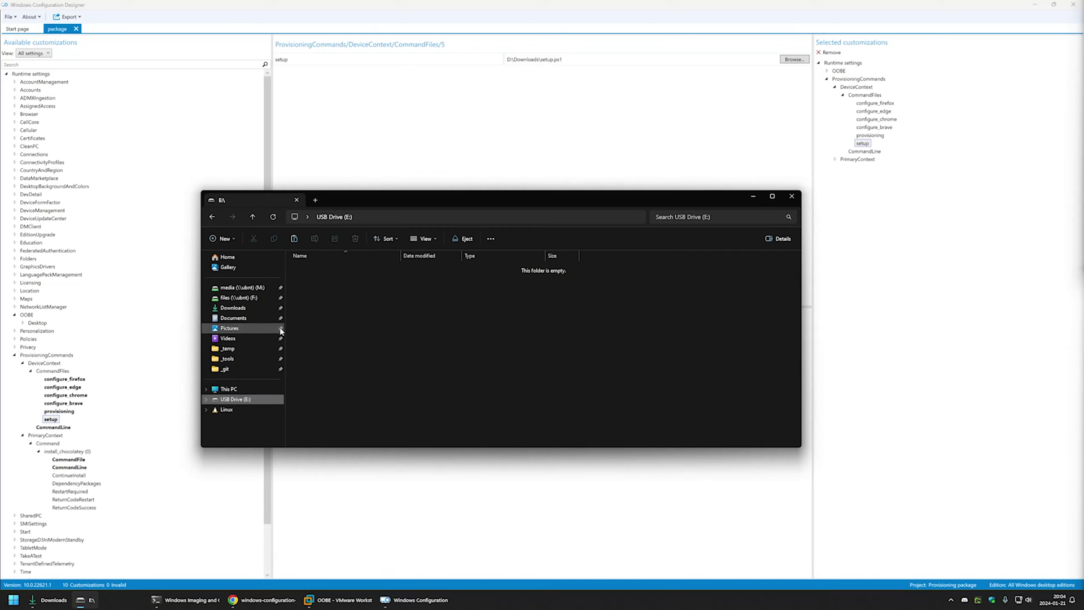
pyautogui.rightClick(313, 290)
pyautogui.click(338, 349)
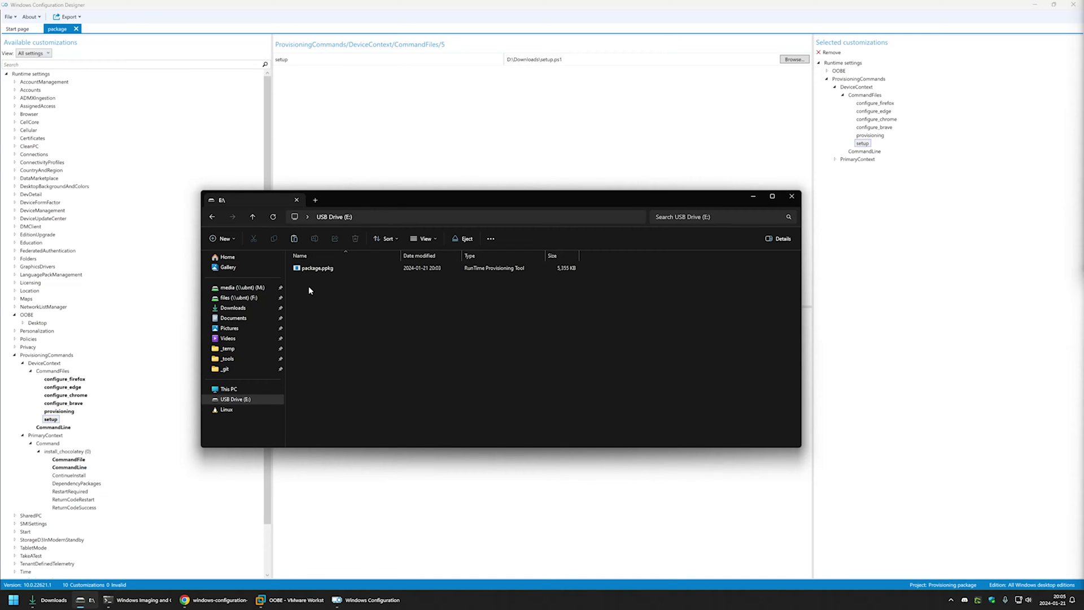
# - Create a folder named choco on USB Drive (E:) and open it
pyautogui.rightClick(309, 286)
pyautogui.moveTo(373, 409)
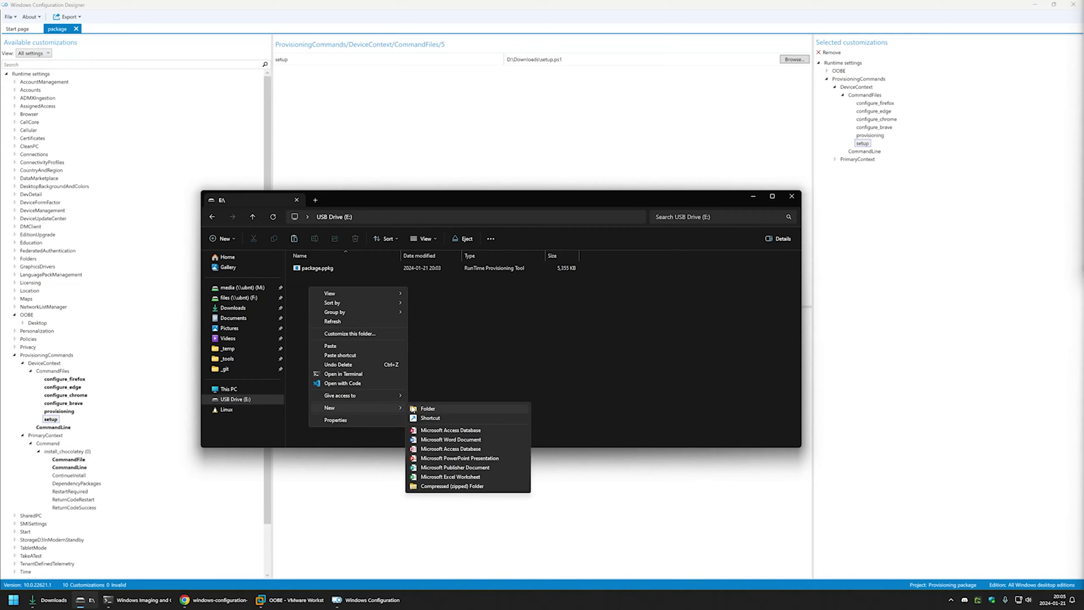
pyautogui.click(427, 409)
pyautogui.write('choco')
pyautogui.press('Return')
pyautogui.press('Return')
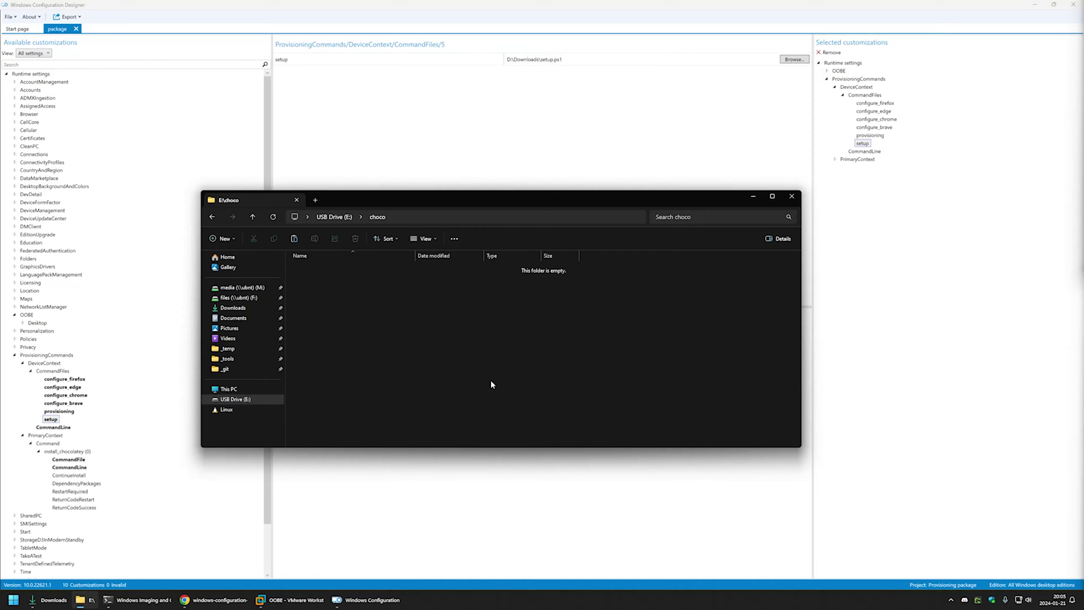
# - Copy brave.1.0.0.nupkg from the Downloads folder into the choco folder on USB Drive (E:)
pyautogui.click(248, 309)
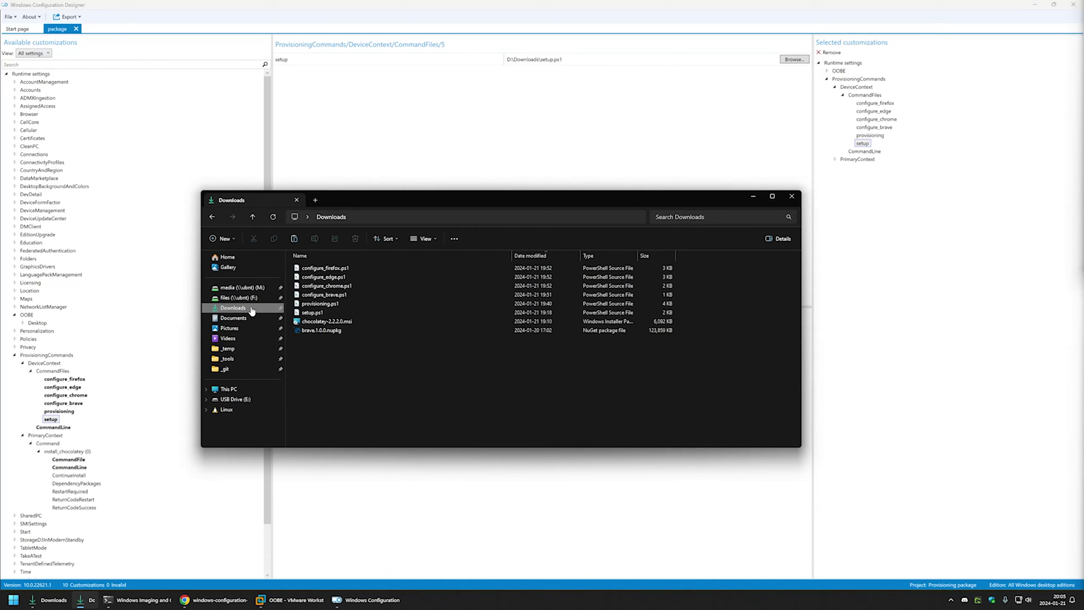
pyautogui.rightClick(317, 331)
pyautogui.click(344, 443)
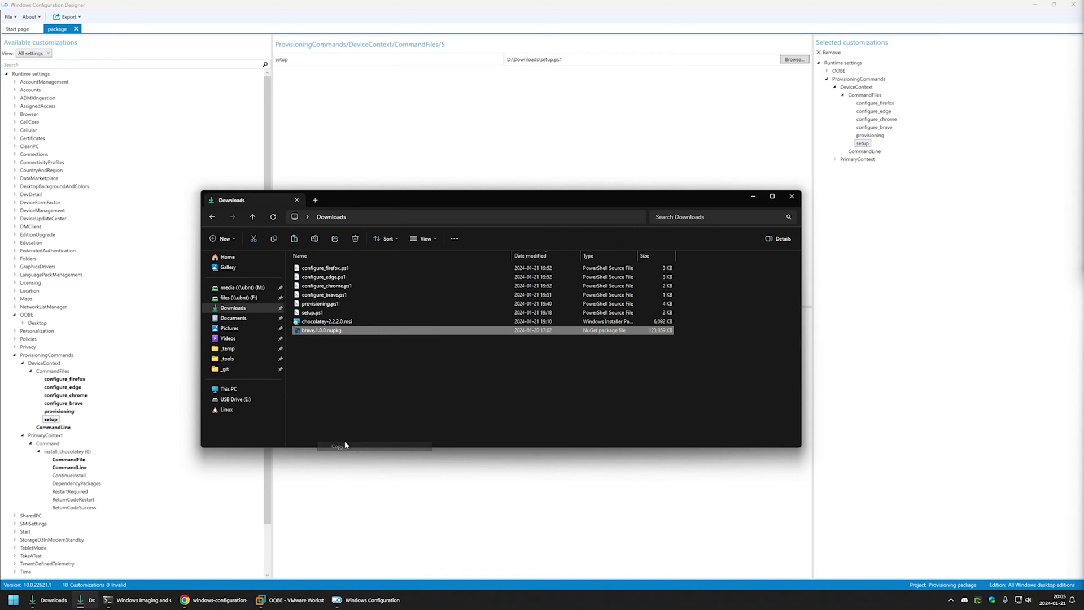
pyautogui.click(212, 217)
pyautogui.rightClick(332, 296)
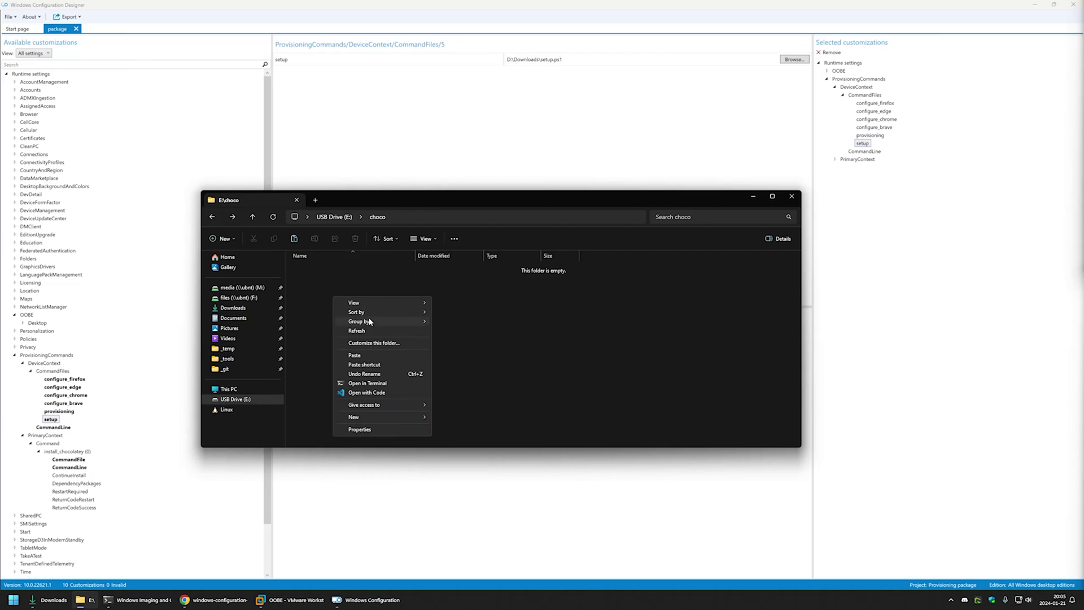
pyautogui.click(356, 360)
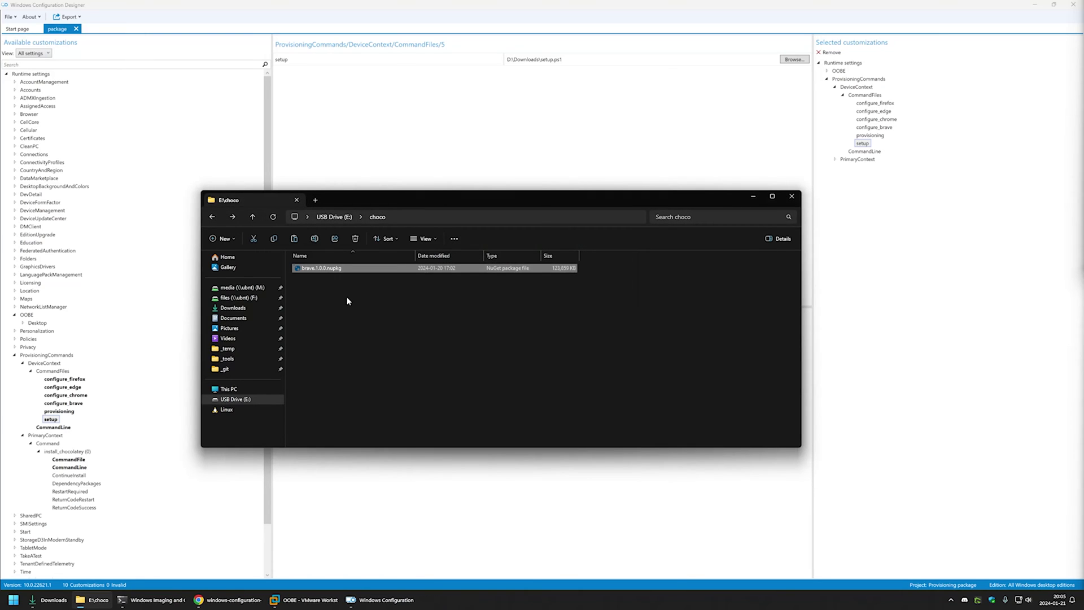
pyautogui.click(323, 287)
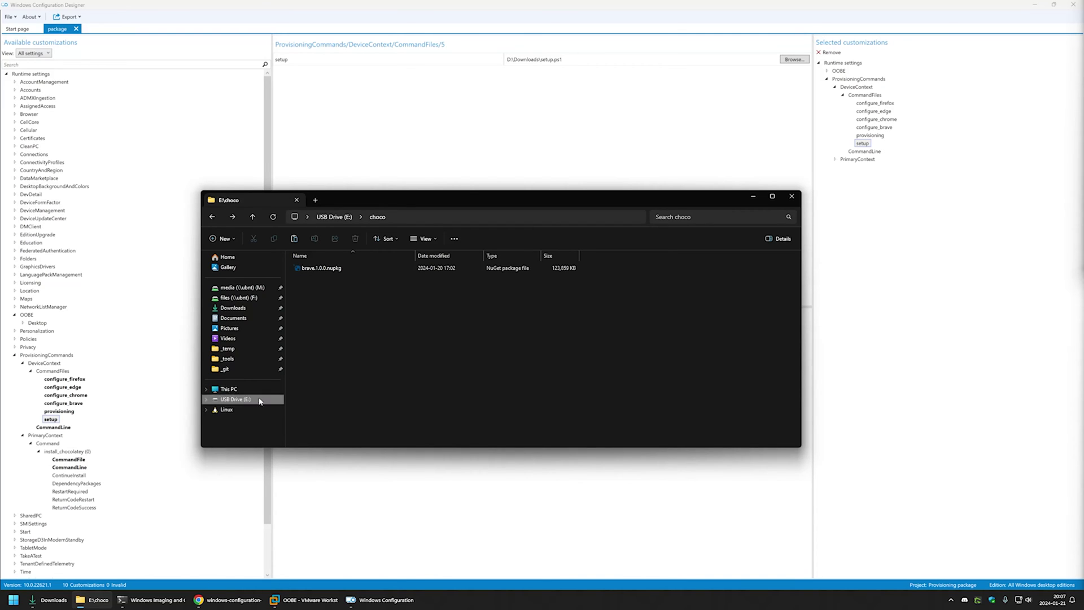
# - Check the $usb_drive_name value in provisioning.ps1 on GitHub against the USB drive's name in File Explorer
pyautogui.click(201, 600)
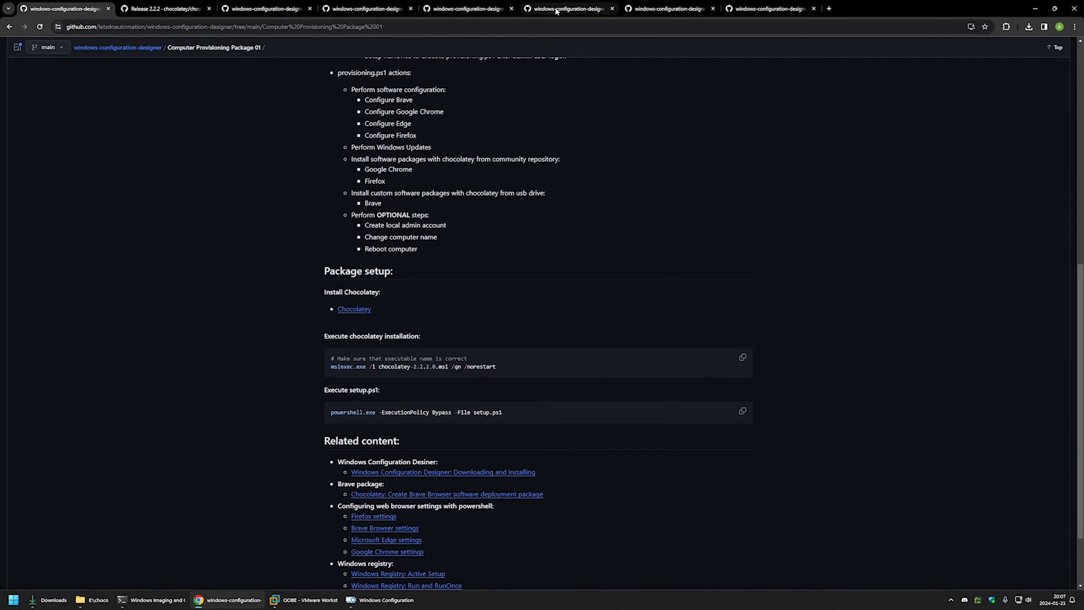
pyautogui.click(362, 11)
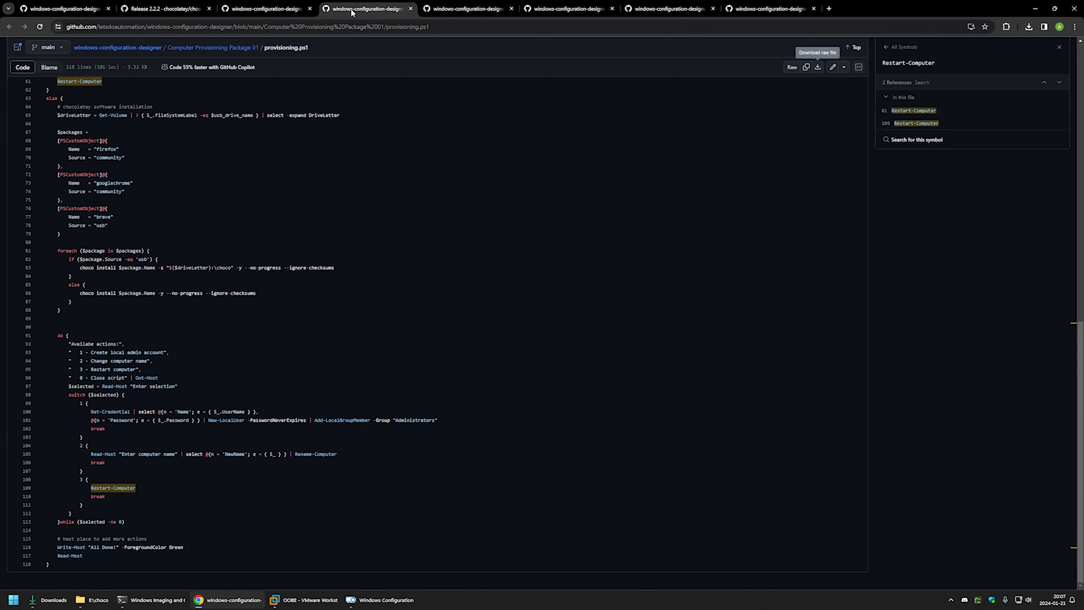
pyautogui.scroll(3, 225, 123)
pyautogui.scroll(9, 227, 222)
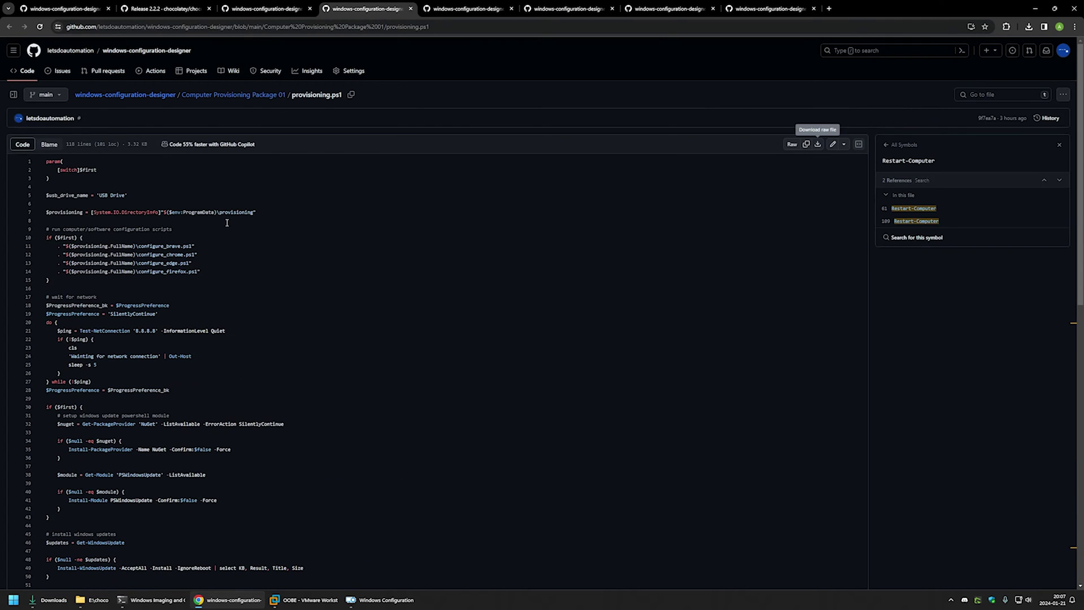
pyautogui.moveTo(136, 194); pyautogui.dragTo(45, 196)
pyautogui.click(136, 196)
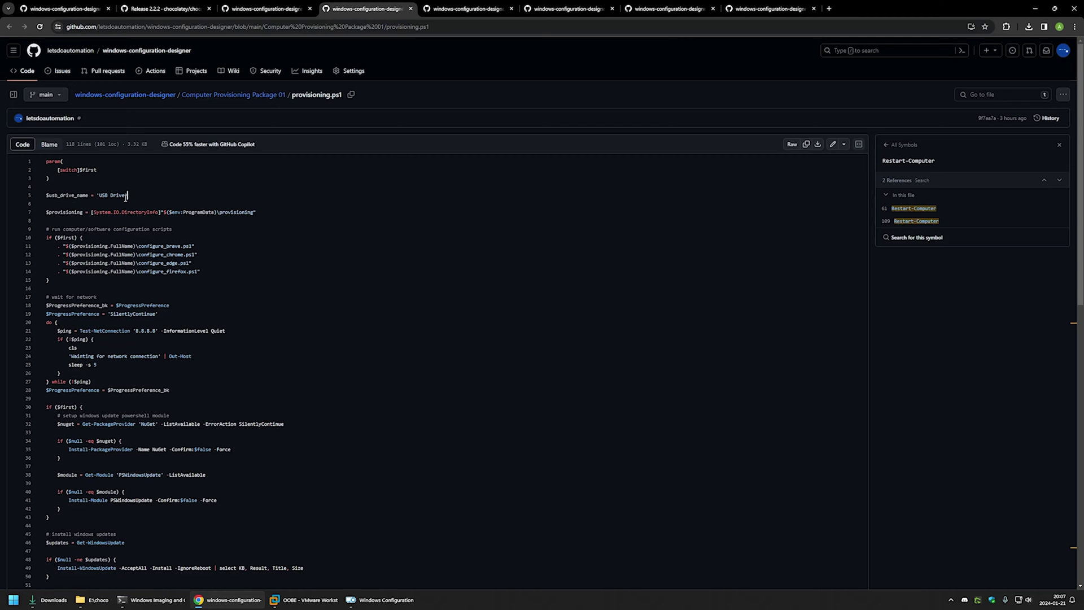
pyautogui.moveTo(99, 197); pyautogui.dragTo(126, 197)
pyautogui.click(93, 600)
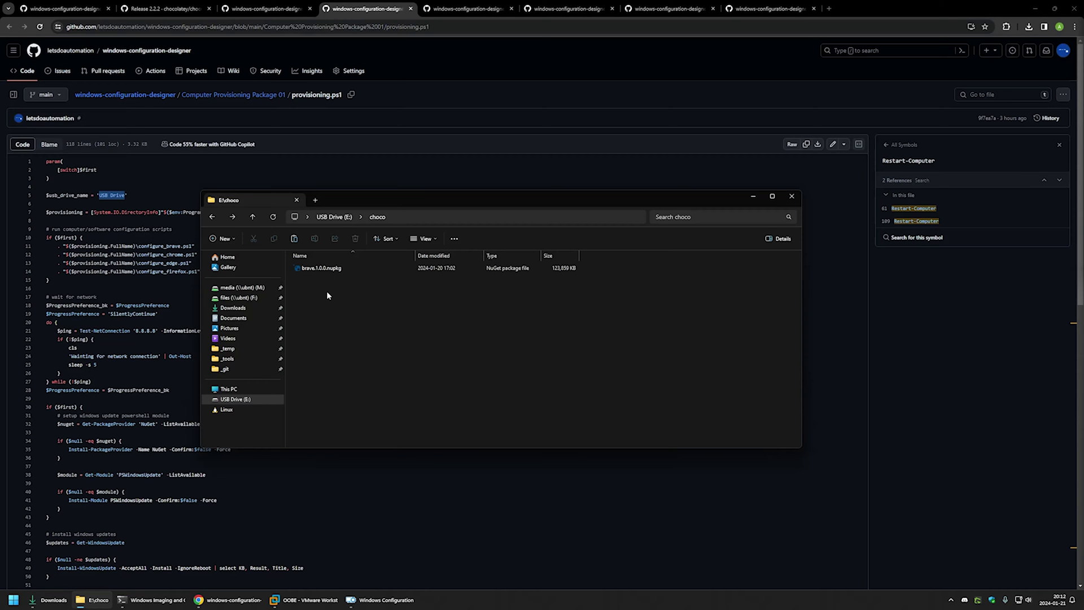
# - Switch to VMware Workstation and connect the Silicon Motion Type-C USB device to the OOBE virtual machine
pyautogui.click(308, 597)
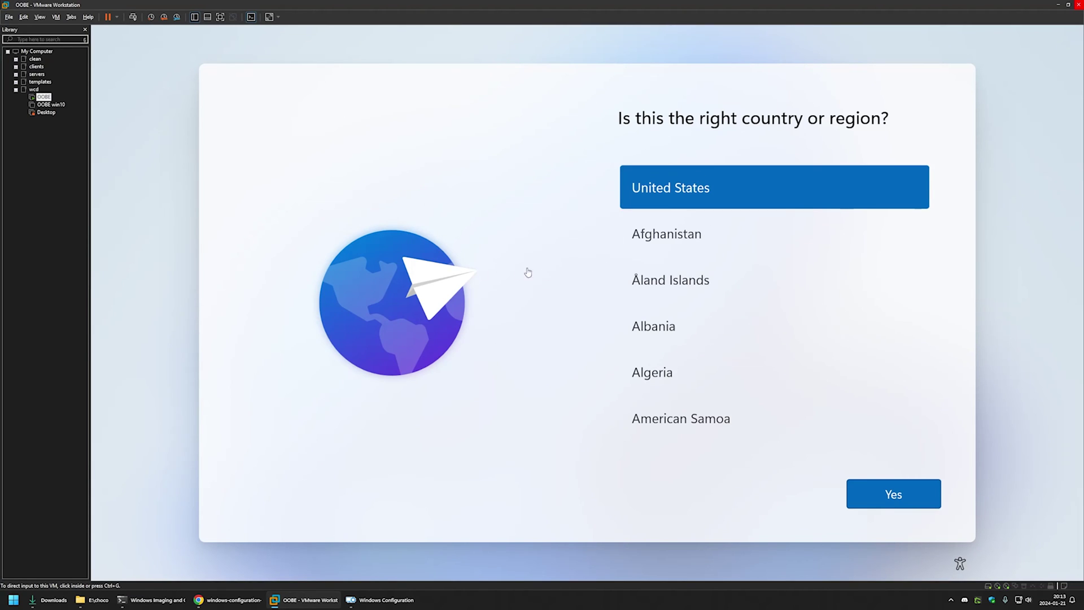
pyautogui.click(497, 208)
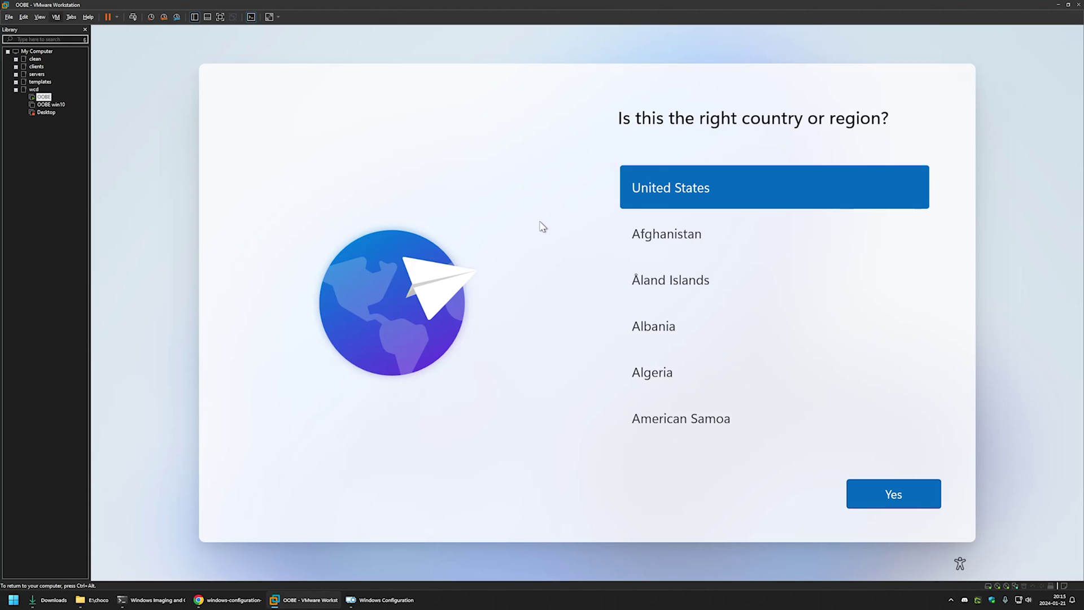
pyautogui.hotkey('ctrl', 'alt')
pyautogui.click(56, 17)
pyautogui.moveTo(77, 40)
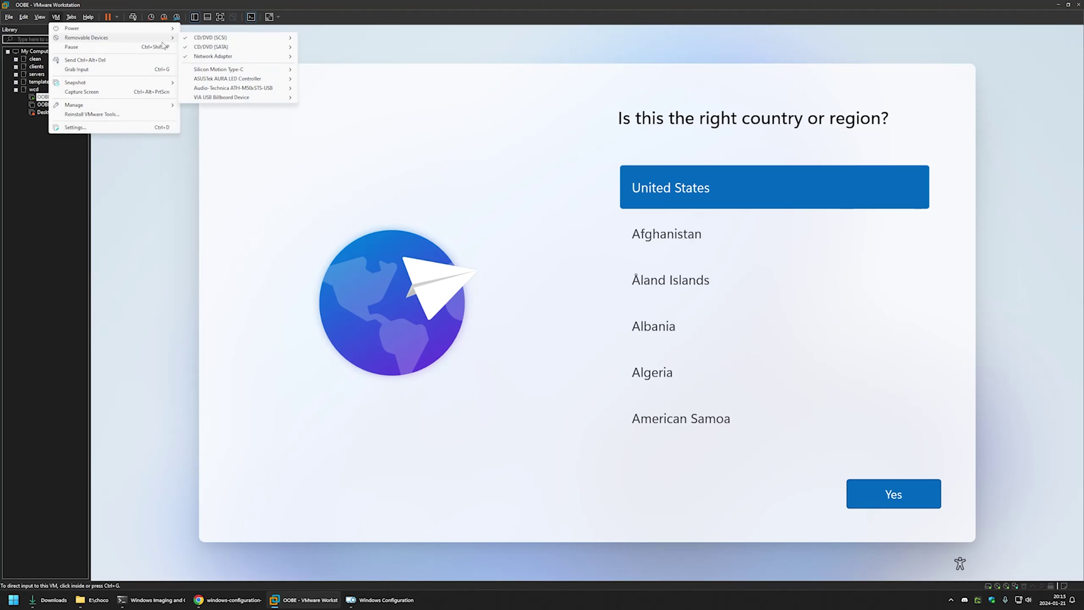
pyautogui.moveTo(252, 69)
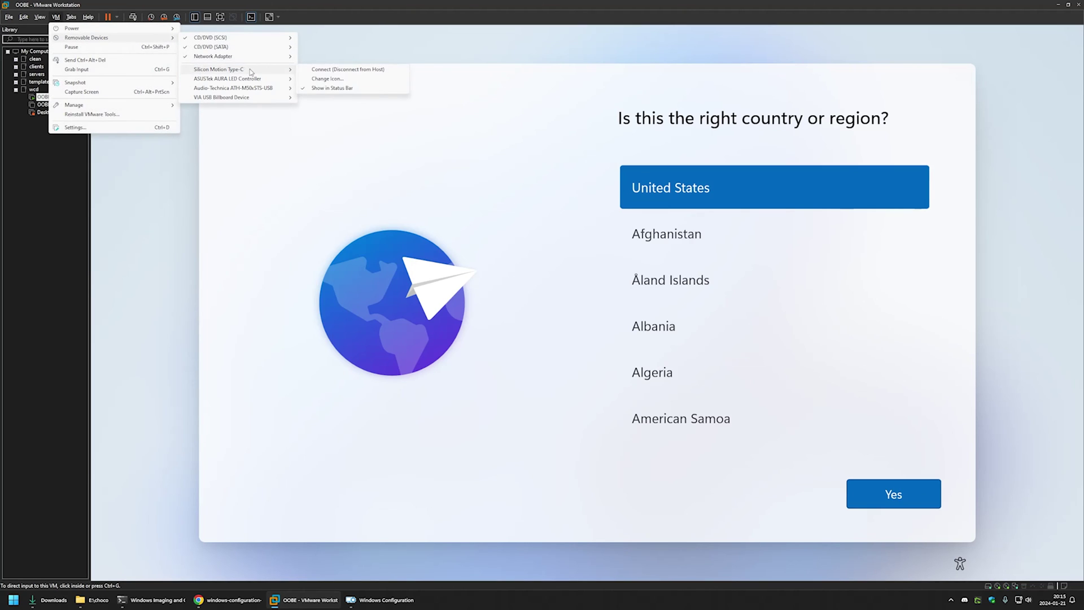
pyautogui.click(339, 70)
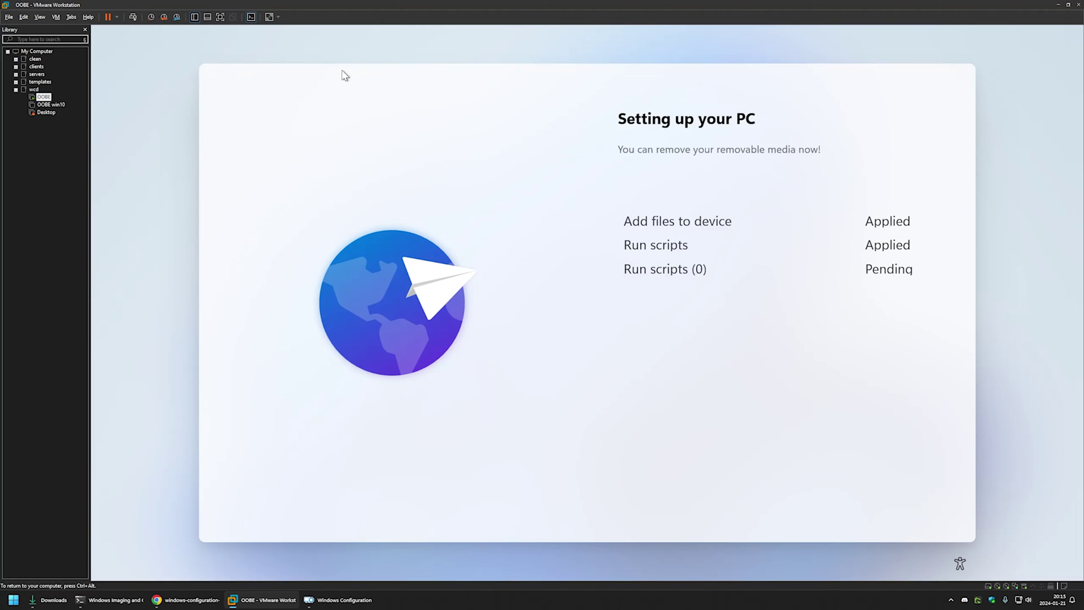
pyautogui.hotkey('ctrl', 'alt')
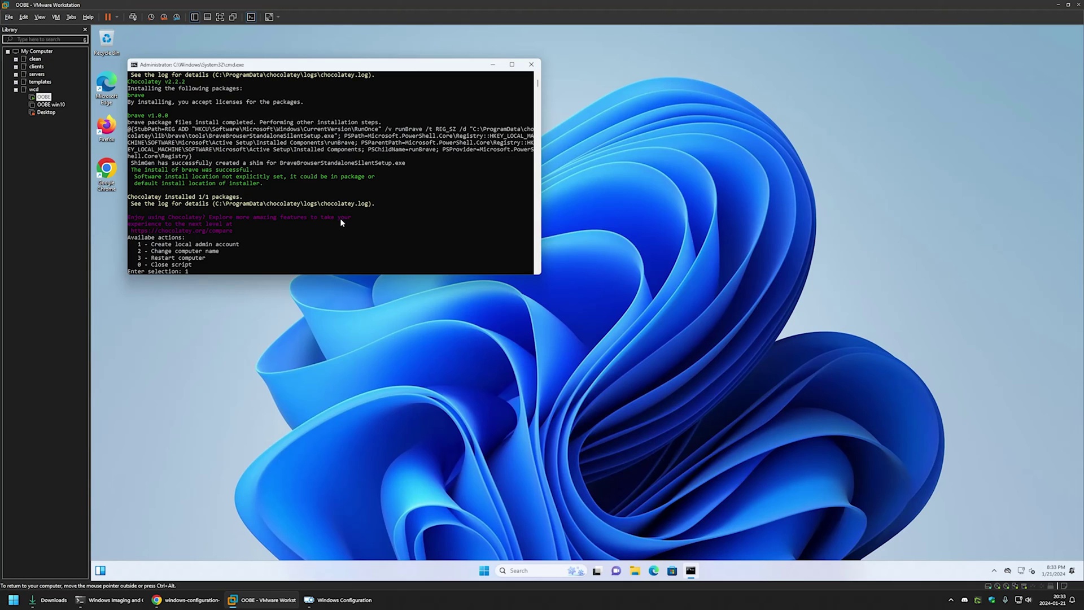
# - Create a local admin account through script option 1, with user name localadmin and the account password
pyautogui.press('Return')
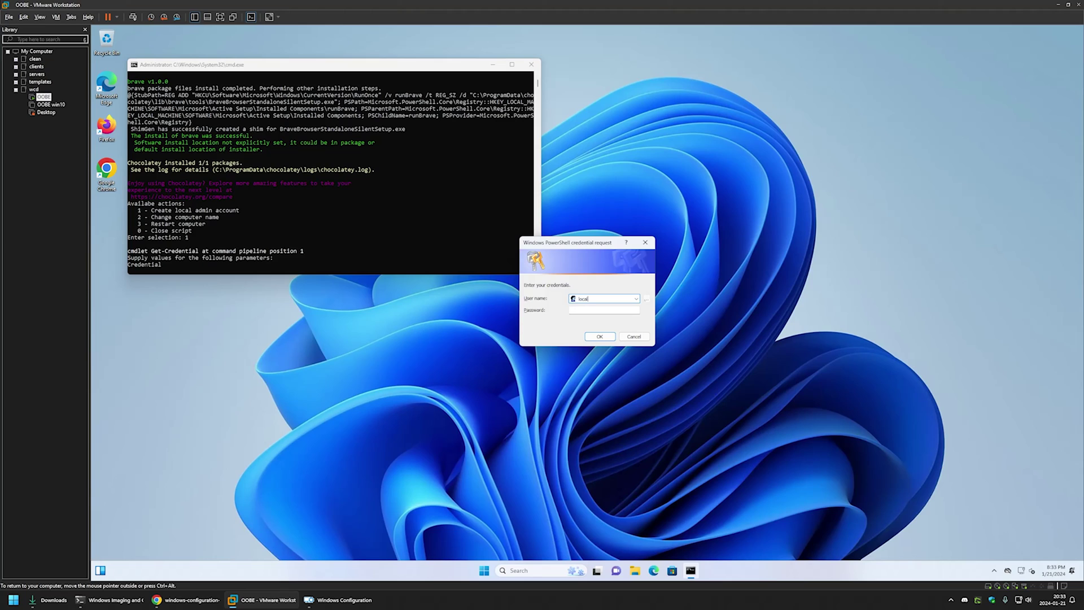
pyautogui.write('localadmin')
pyautogui.press('Tab')
pyautogui.write('******')
pyautogui.click(591, 337)
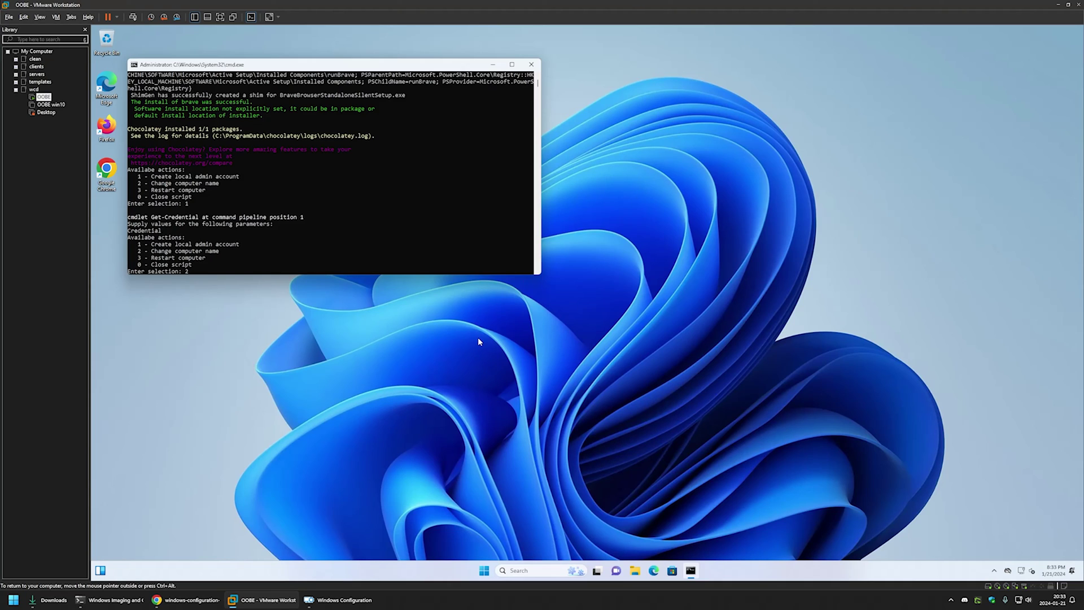
# - Change the computer name to PC01 with script option 2 and restart the computer with option 3
pyautogui.press('Return')
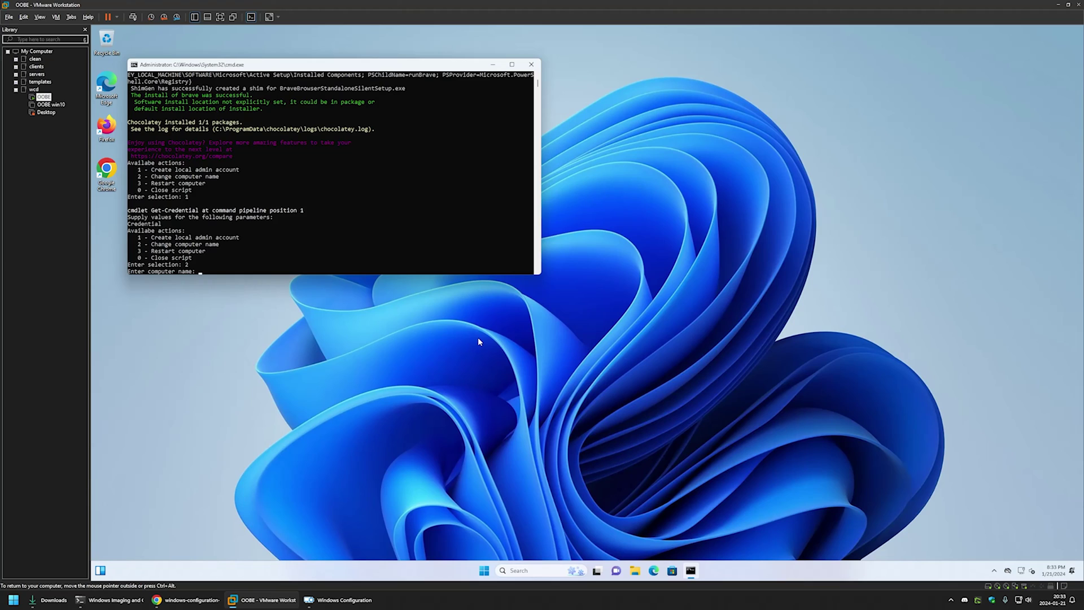
pyautogui.write('PC01')
pyautogui.press('Return')
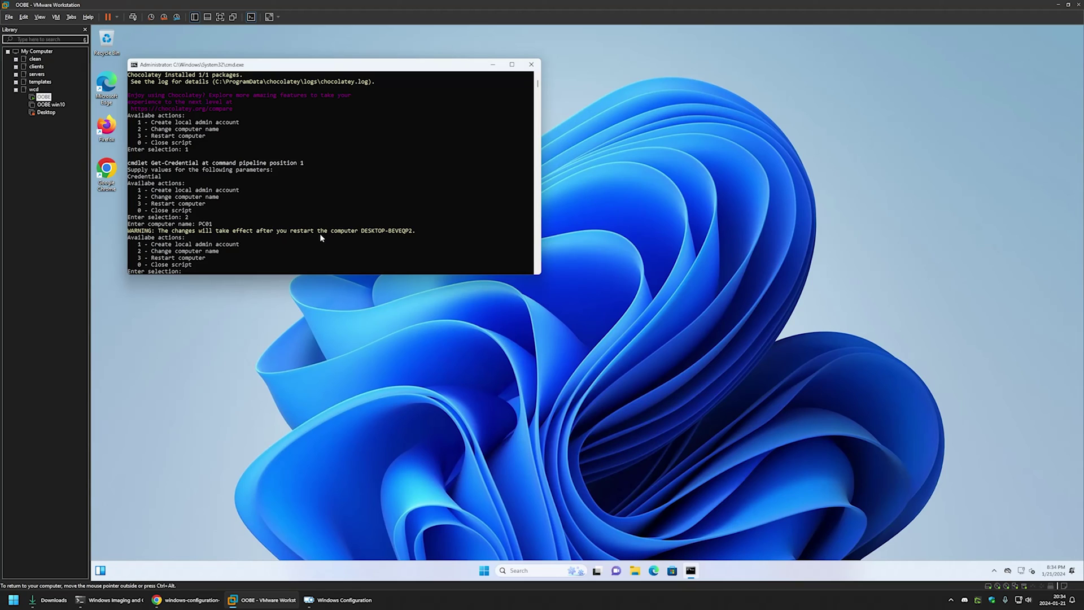
pyautogui.write('3')
pyautogui.press('Return')
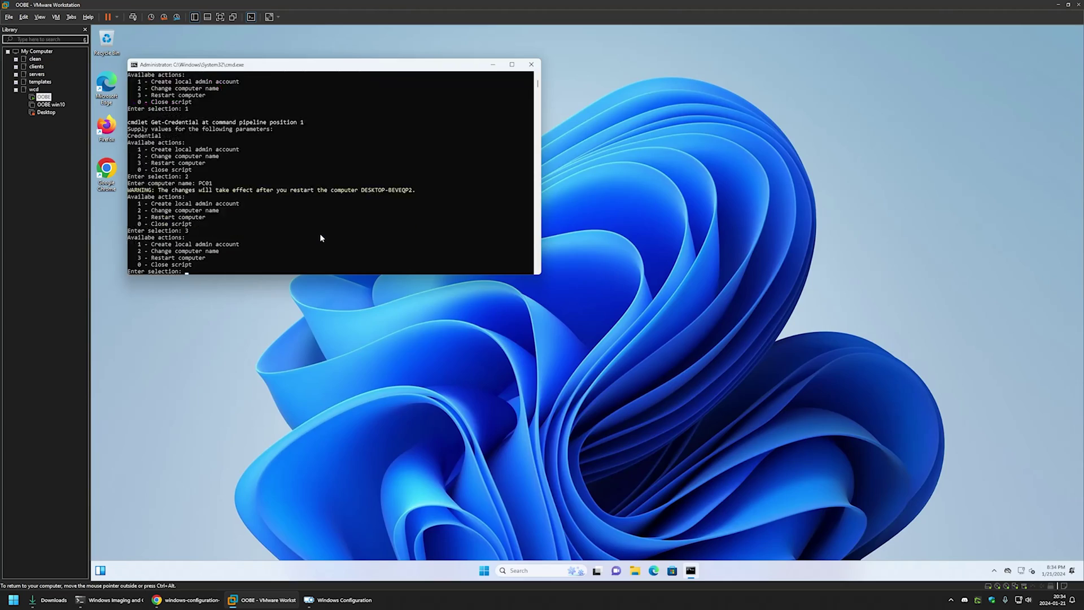
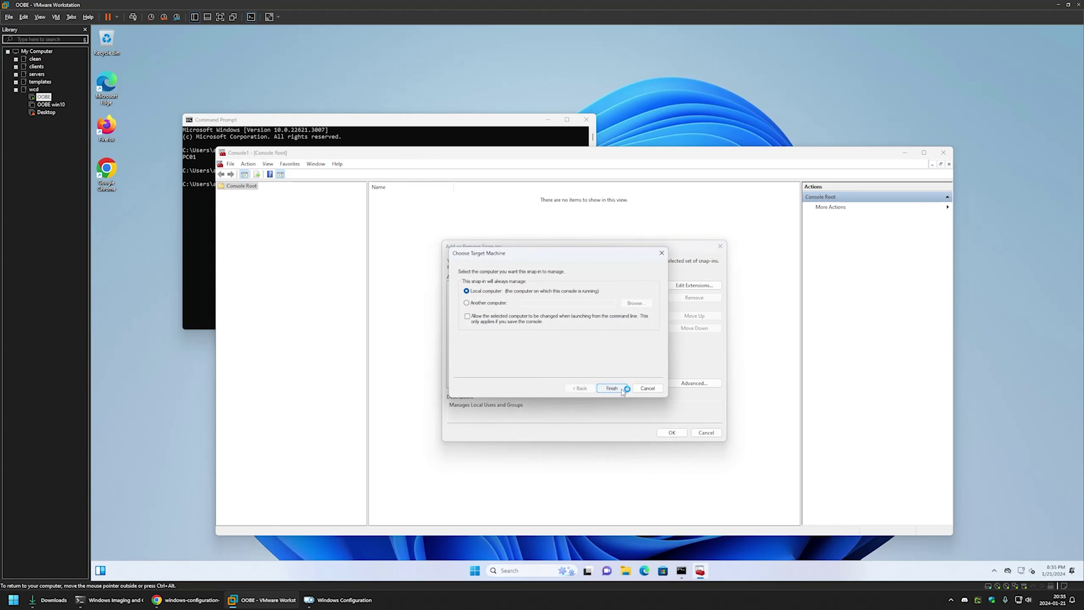
# - Add the Local Users and Groups snap-in for the local computer to the console and select the localadmin account under Users
pyautogui.click(622, 388)
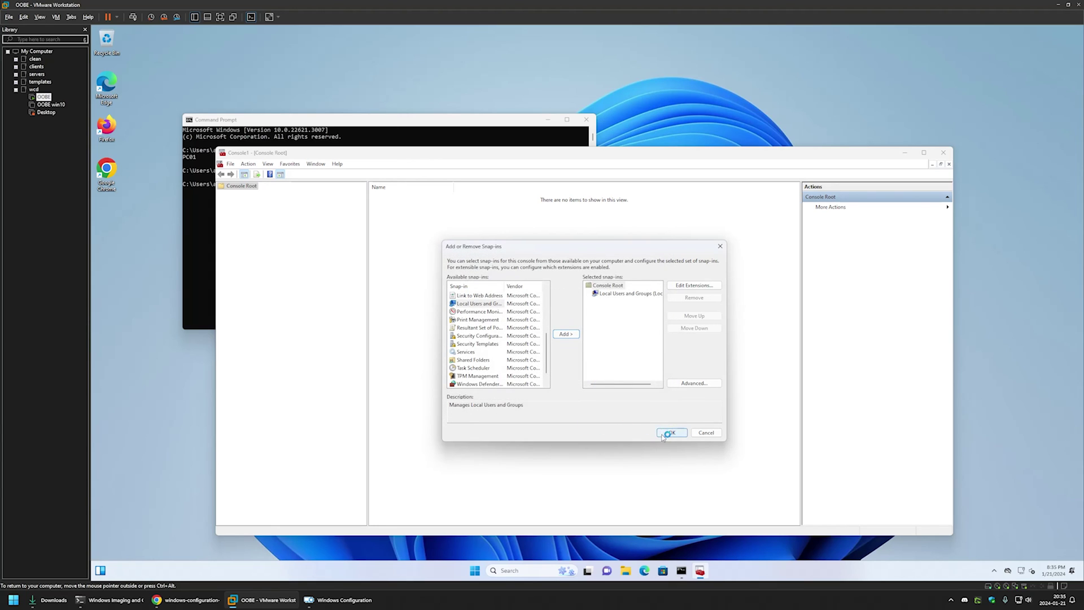
pyautogui.click(665, 434)
pyautogui.click(221, 194)
pyautogui.click(247, 201)
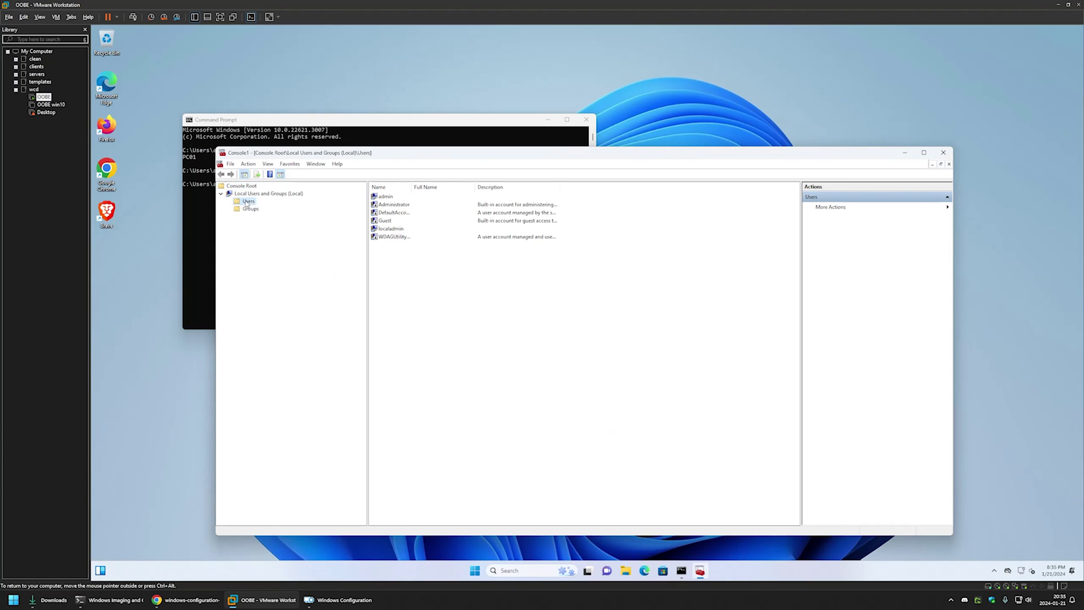
pyautogui.click(411, 230)
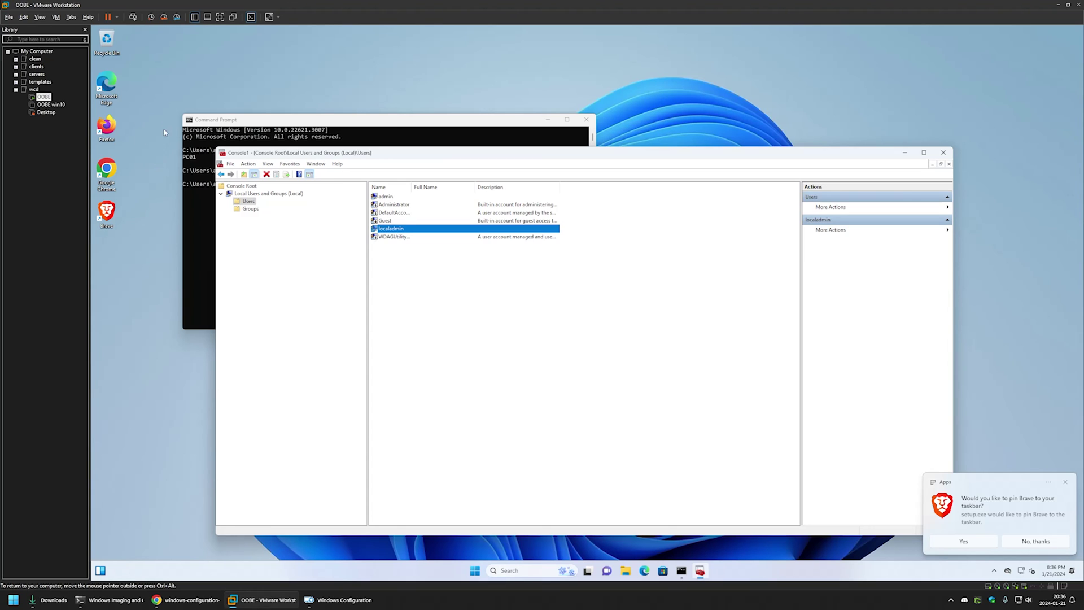
# - Open Brave and finish its welcome setup, skipping default browser and import and turning off diagnostic reports and product insights
pyautogui.click(106, 211)
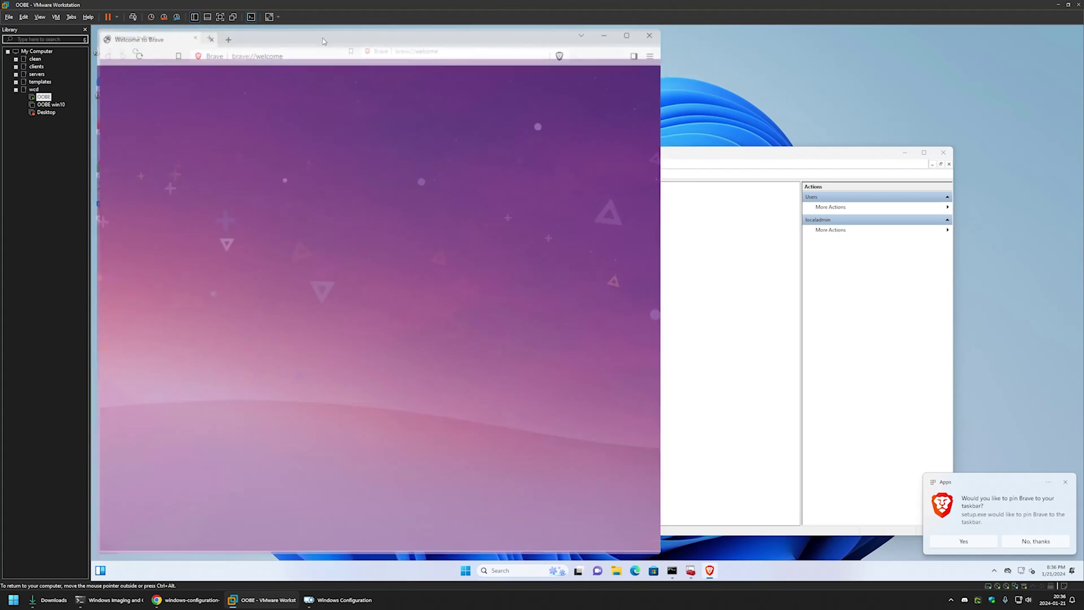
pyautogui.doubleClick(323, 38)
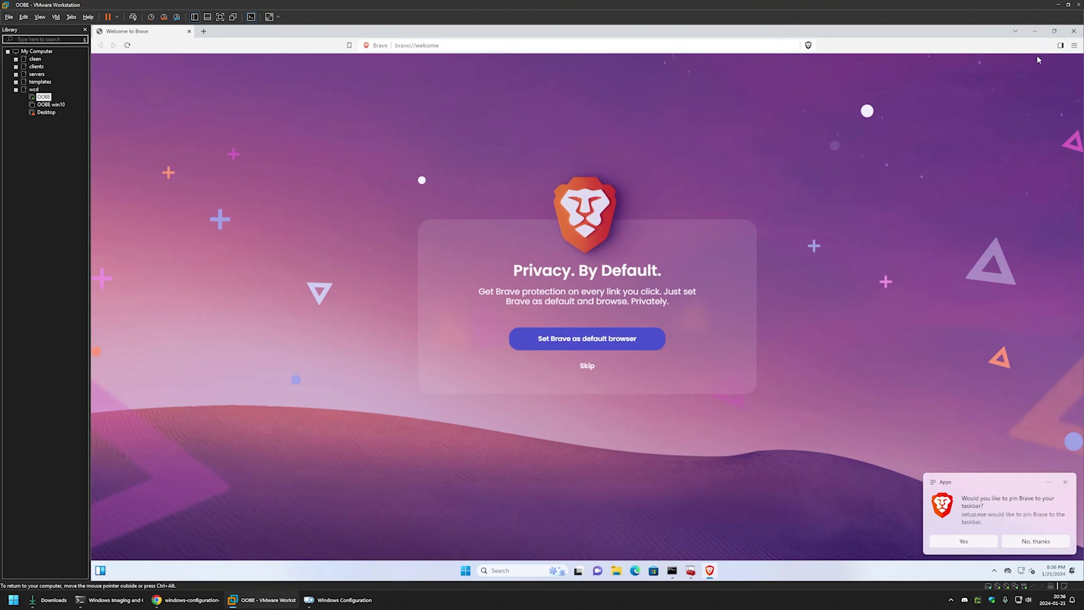
pyautogui.click(590, 365)
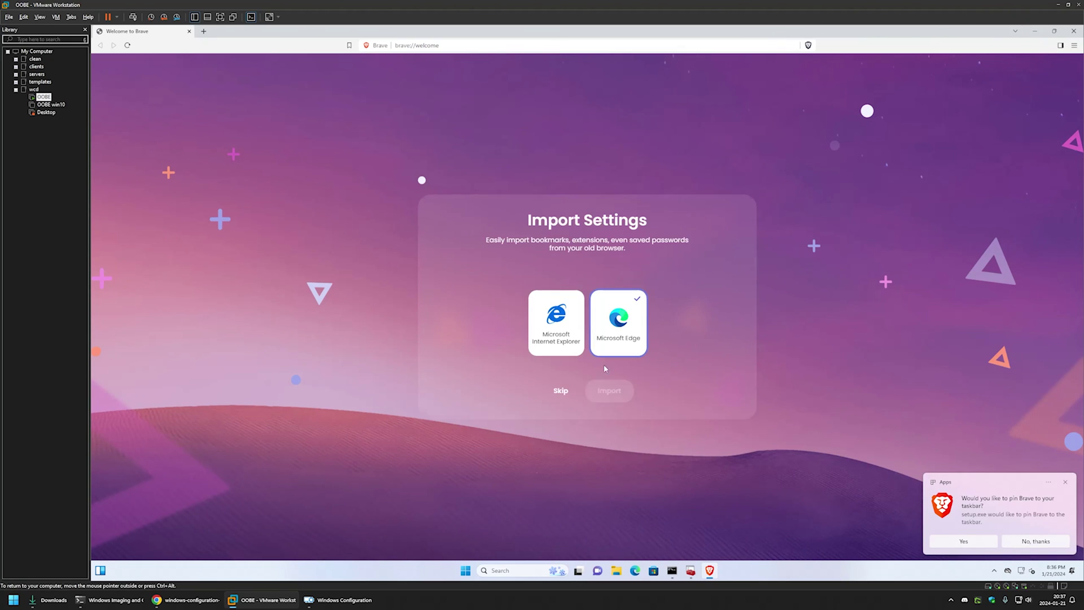
pyautogui.click(561, 390)
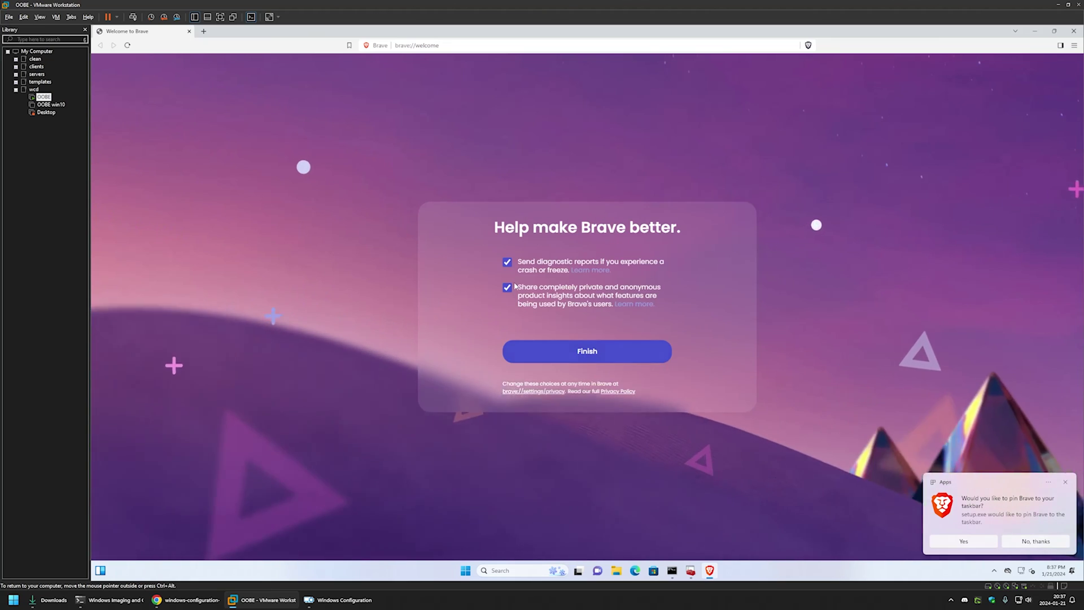
pyautogui.click(507, 288)
pyautogui.click(507, 262)
pyautogui.click(587, 351)
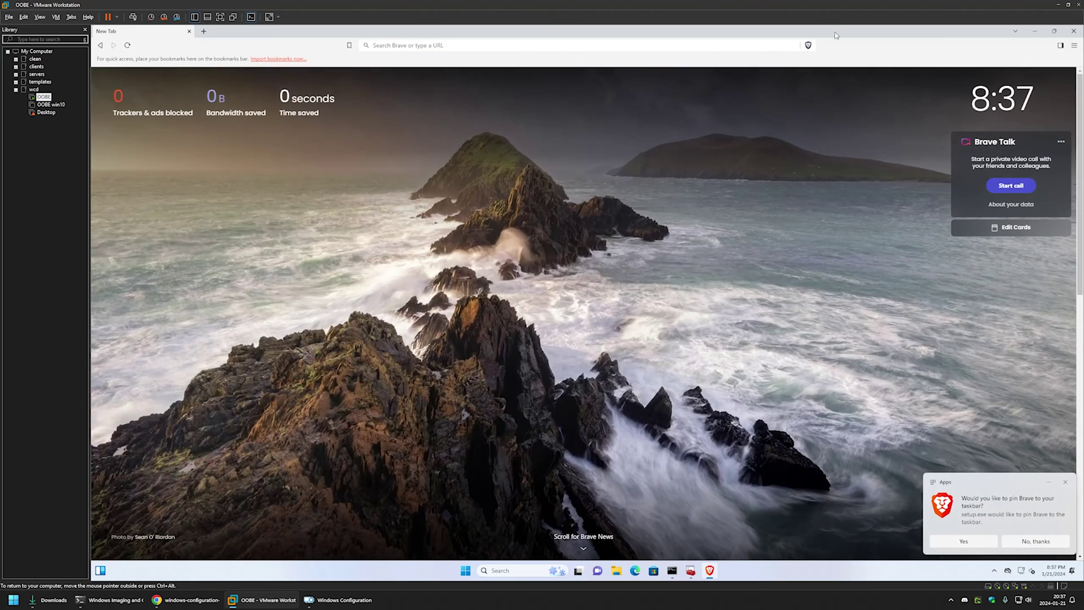
pyautogui.moveTo(837, 34); pyautogui.dragTo(866, 106)
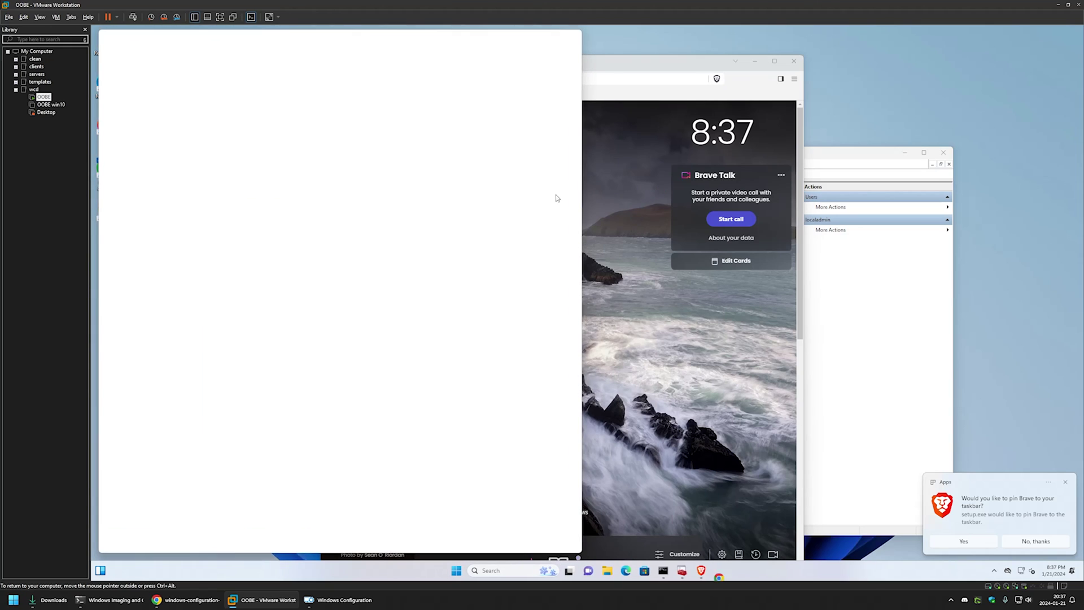
# - Maximize the Chrome window and open the uBlock Origin extension's popup to check that extension
pyautogui.moveTo(349, 39); pyautogui.dragTo(560, 48)
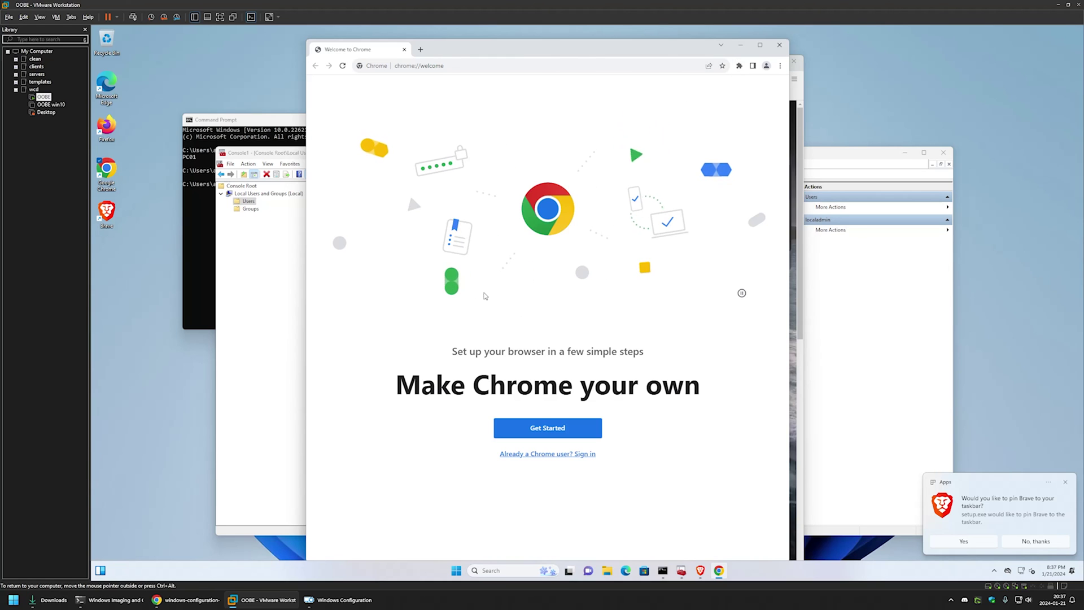
pyautogui.press('super+Up')
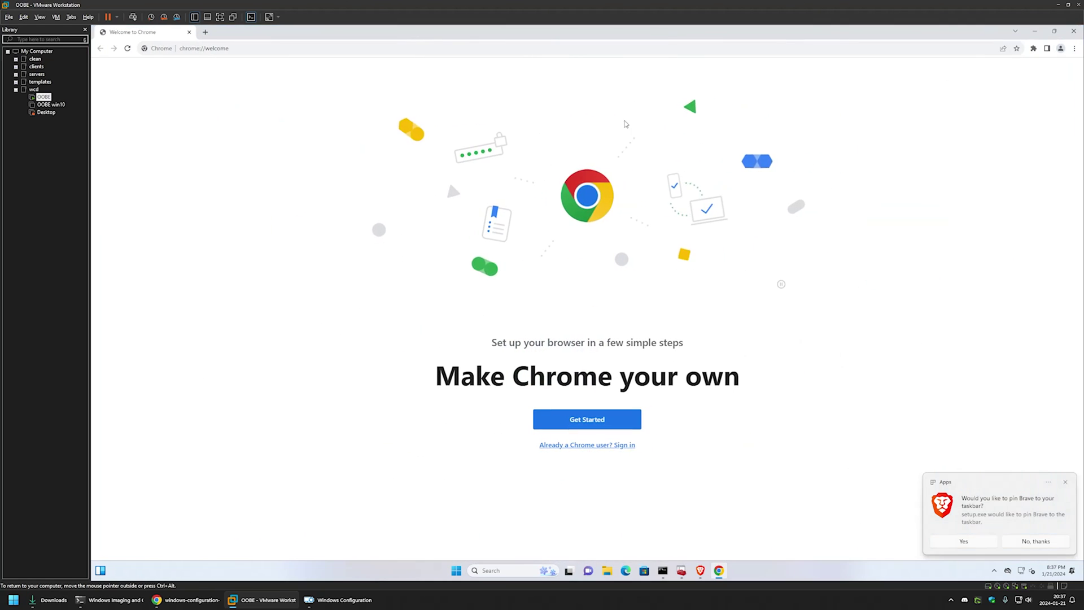
pyautogui.click(1034, 48)
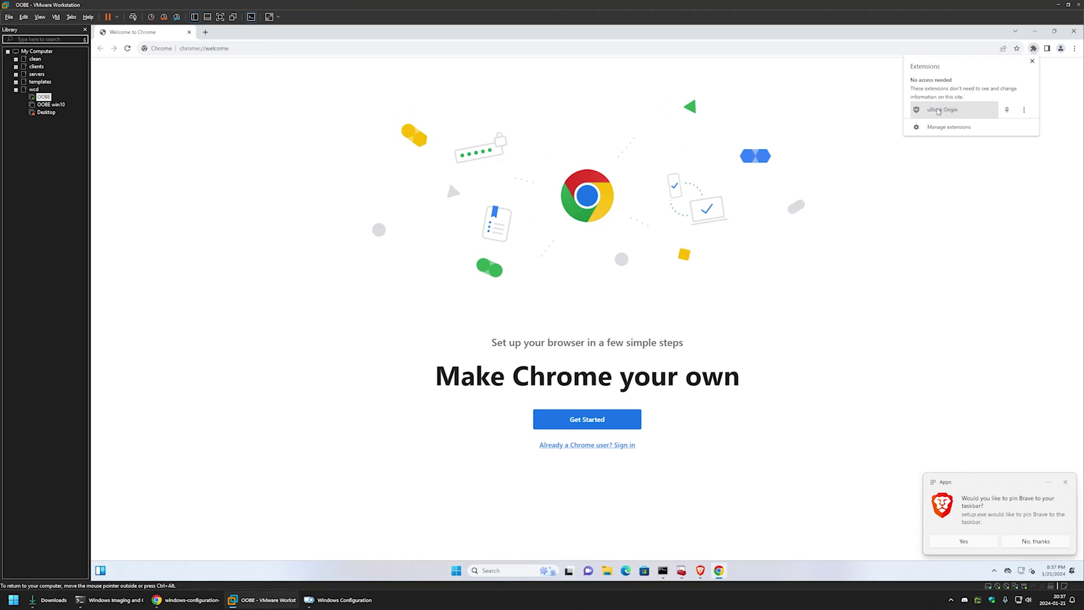
pyautogui.click(947, 111)
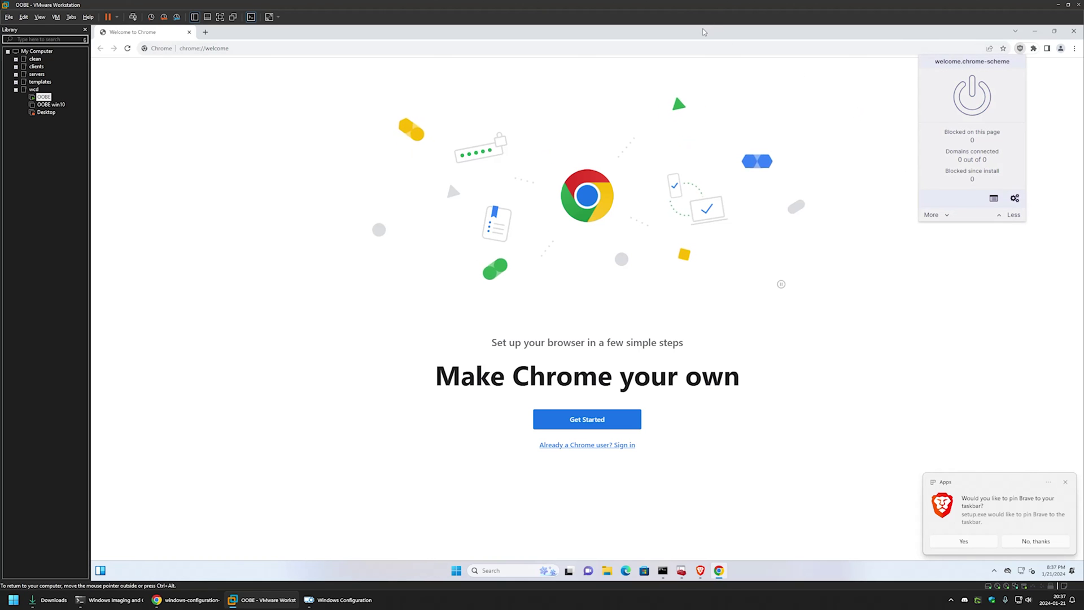
# - Restore the Chrome window to a smaller size, open Firefox, dismiss its add-ons tip and check the uBlock Origin extension's popup
pyautogui.doubleClick(574, 32)
pyautogui.moveTo(575, 52); pyautogui.dragTo(790, 69)
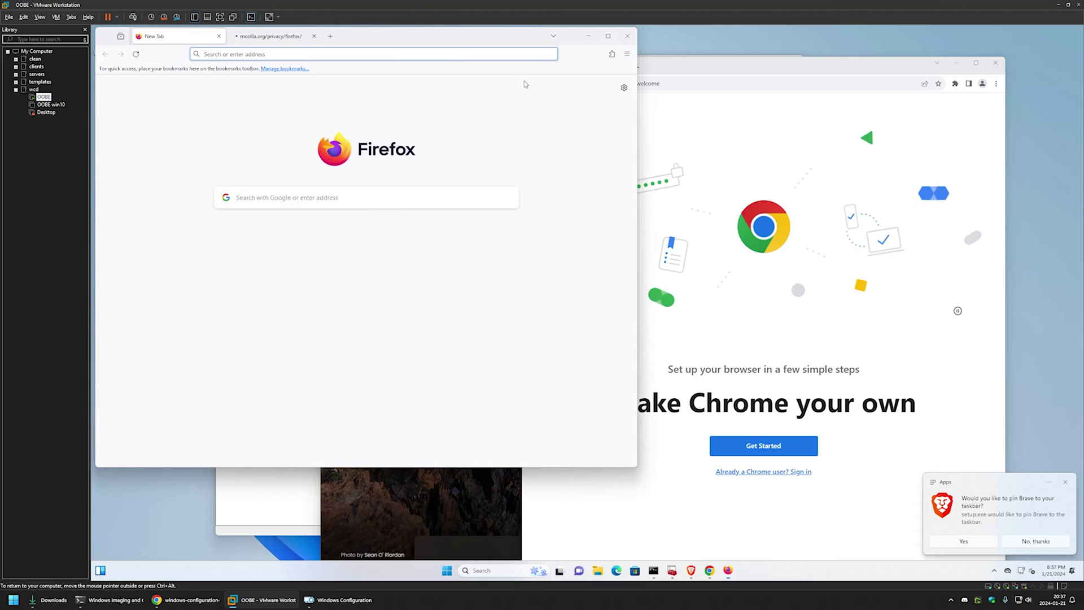
pyautogui.moveTo(421, 37); pyautogui.dragTo(612, 77)
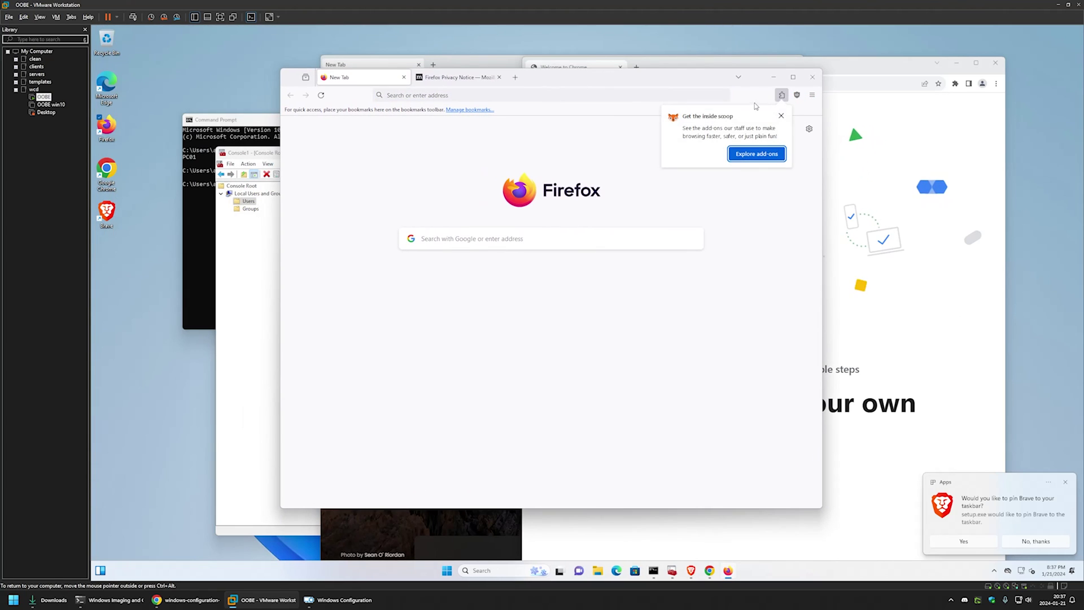
pyautogui.click(754, 78)
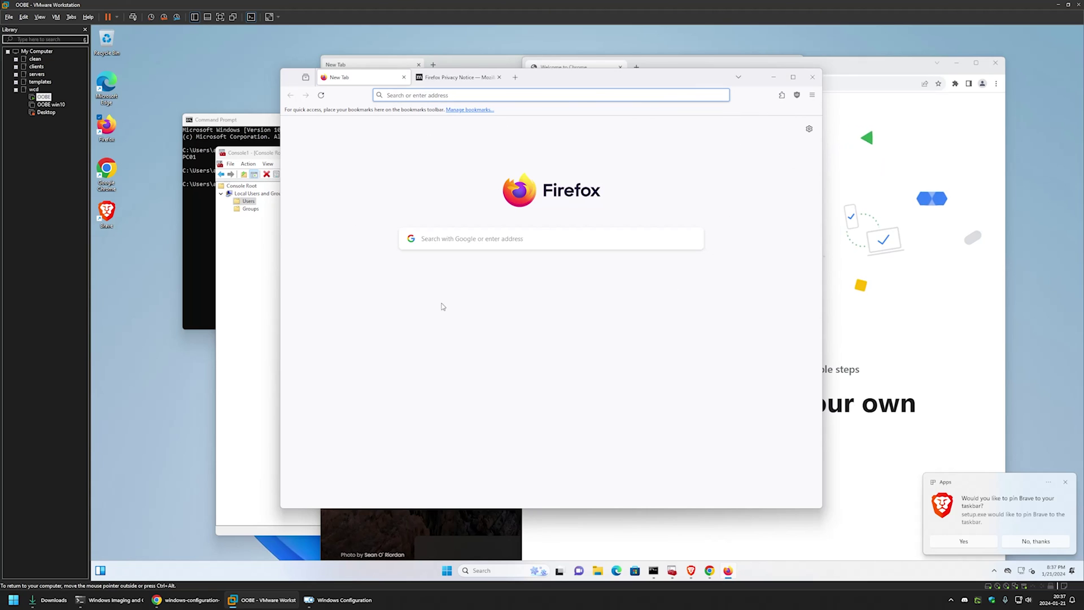
pyautogui.click(797, 95)
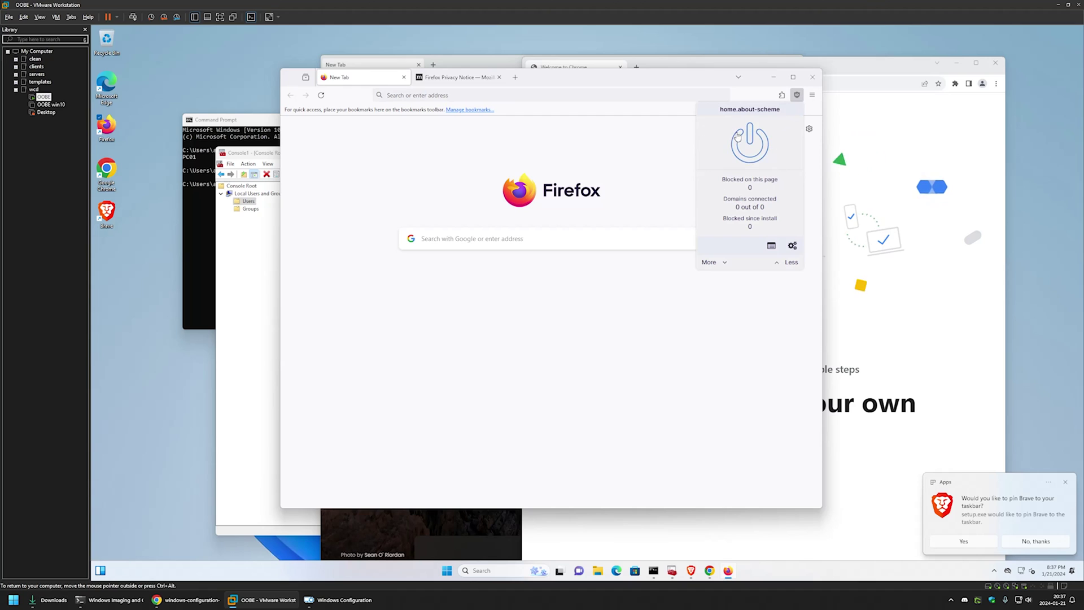
pyautogui.click(617, 170)
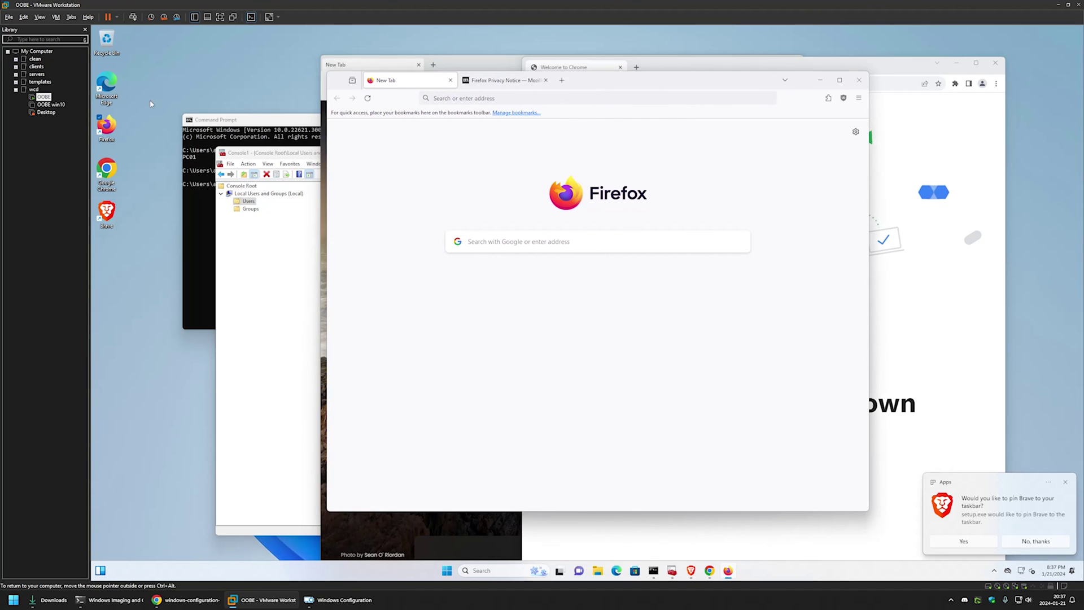
# - Open Microsoft Edge, accept its privacy notice and bring its window to the front, partly overlapping Firefox, to check the installed extension
pyautogui.doubleClick(105, 84)
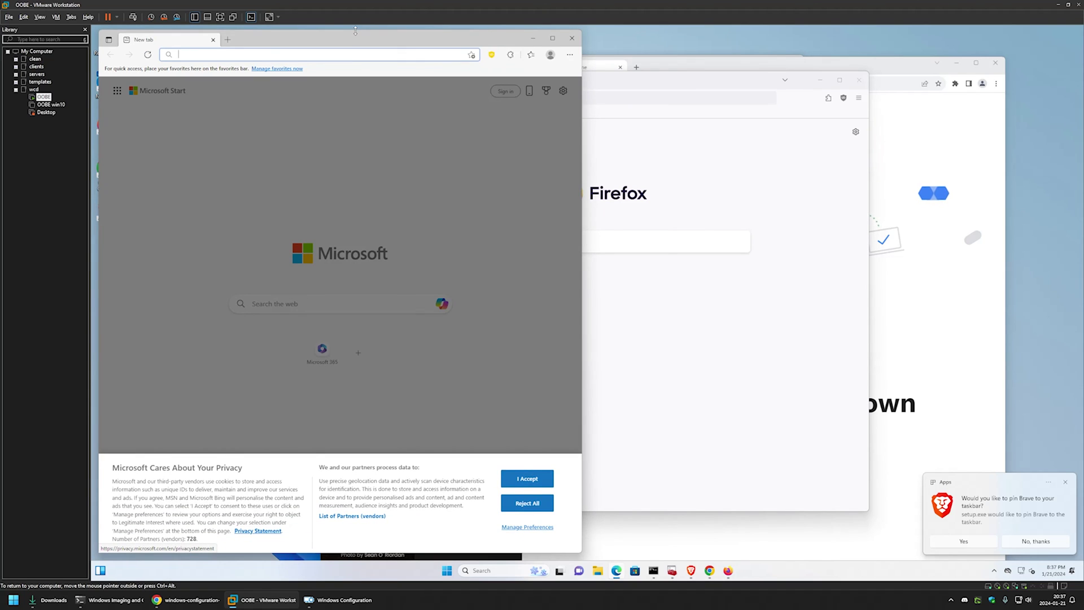
pyautogui.moveTo(354, 30); pyautogui.dragTo(592, 71)
pyautogui.click(528, 478)
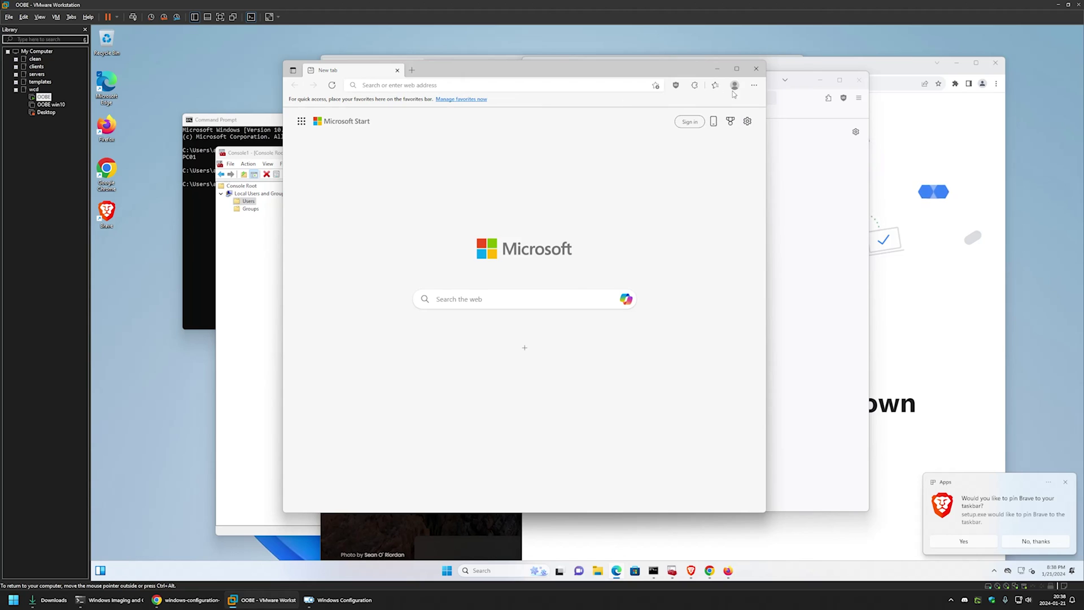
pyautogui.moveTo(556, 72); pyautogui.dragTo(406, 82)
pyautogui.click(763, 86)
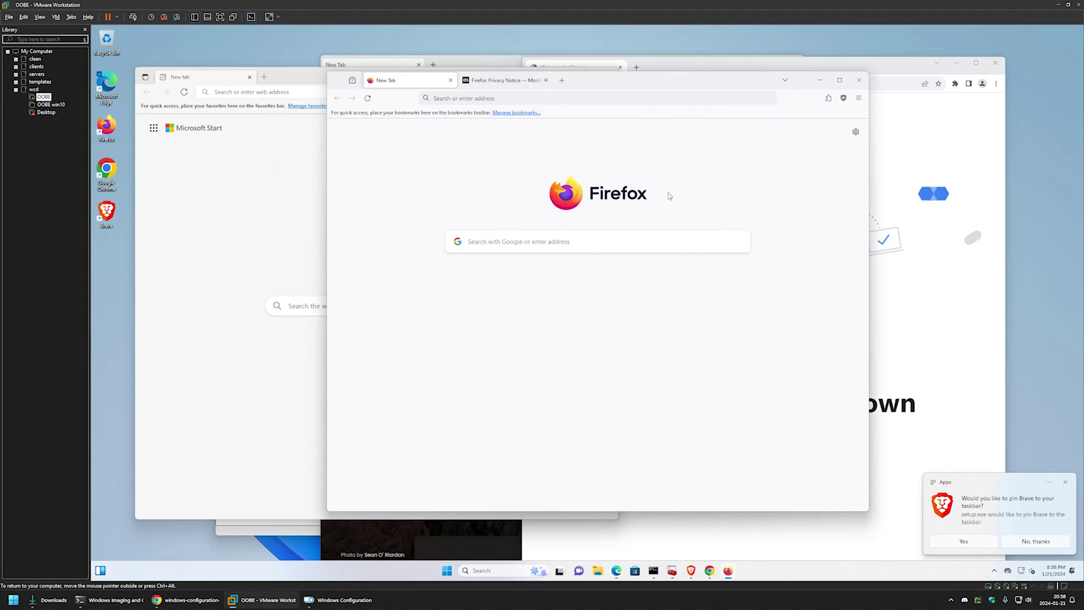
pyautogui.click(202, 186)
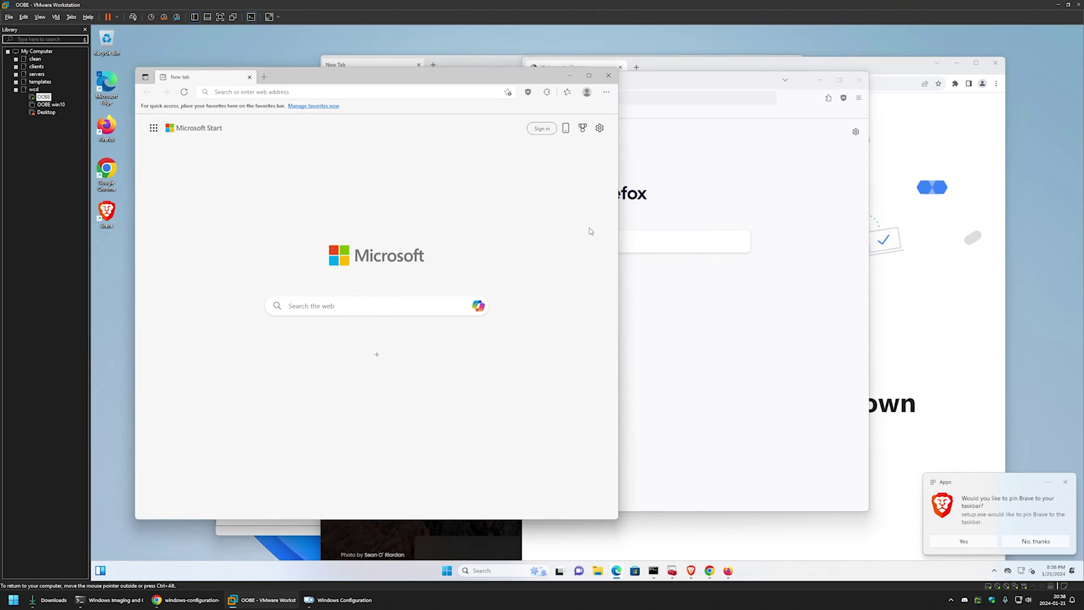